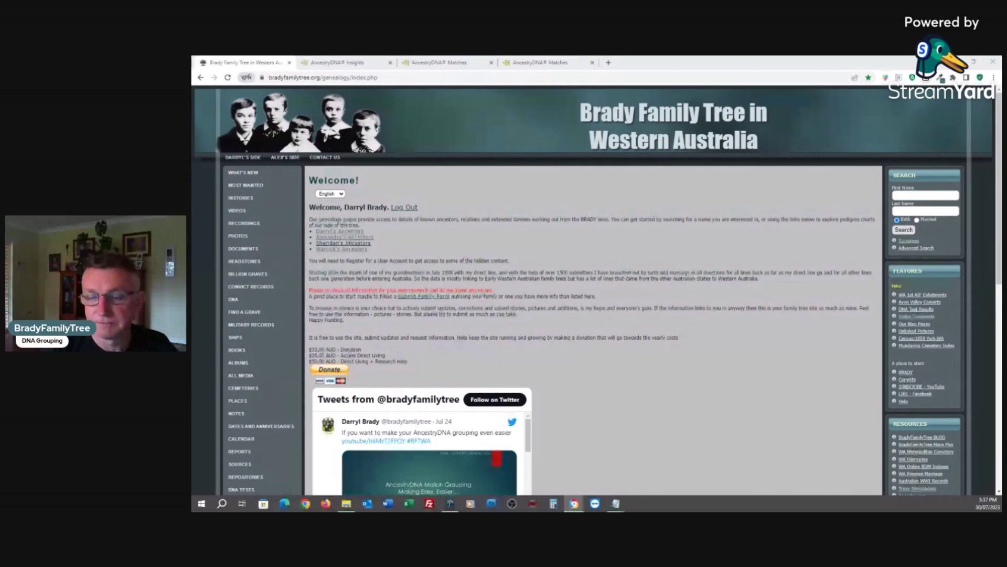
Review the custom groups in the DNA match list that is already grouped, and try the common ancestors filter on it.
{"action": "left_click", "coordinate": [341, 62]}
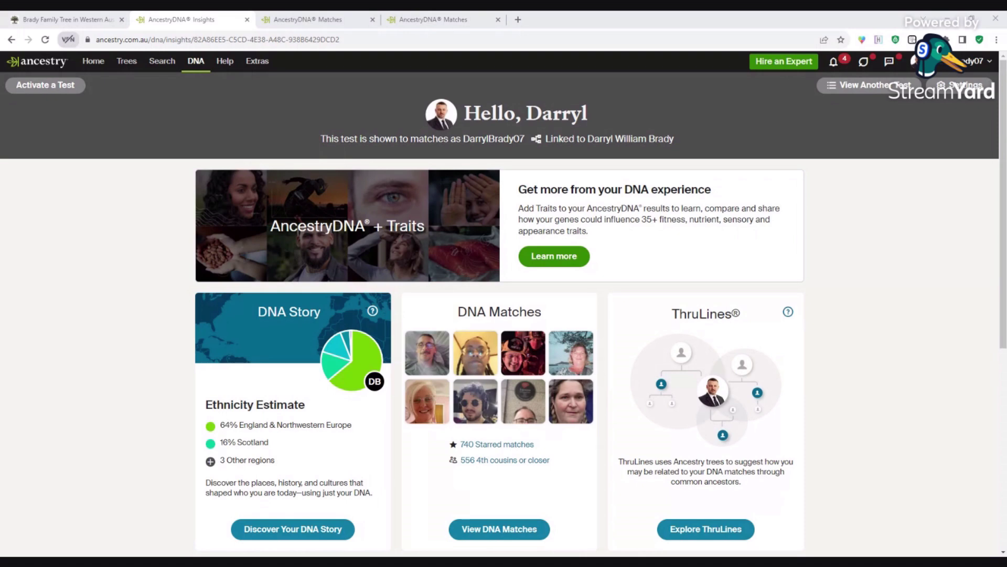
{"action": "left_click", "coordinate": [336, 21]}
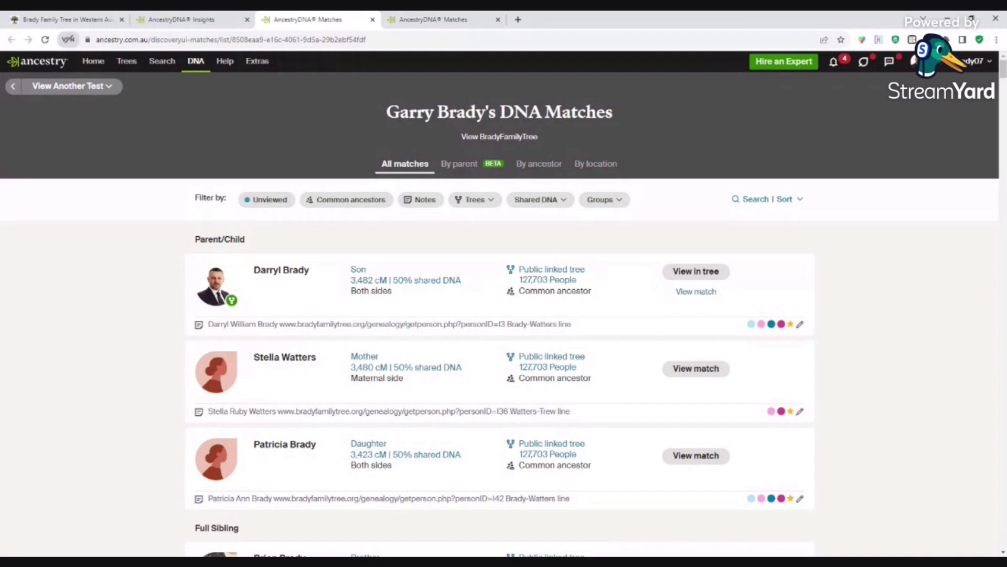
{"action": "left_click", "coordinate": [606, 202]}
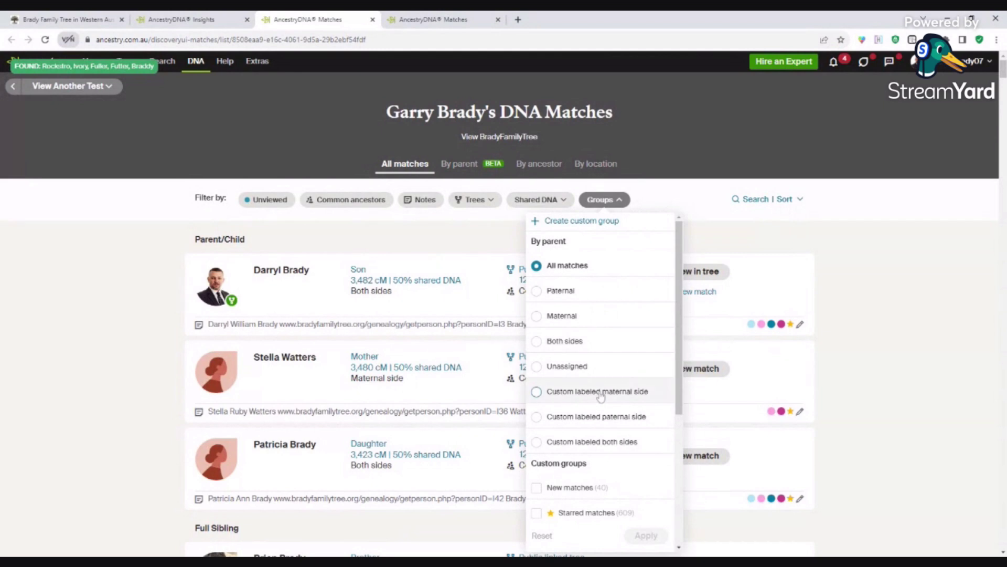
{"action": "scroll", "coordinate": [603, 398], "scroll_direction": "down", "scroll_amount": 5}
{"action": "scroll", "coordinate": [605, 400], "scroll_direction": "down", "scroll_amount": 1}
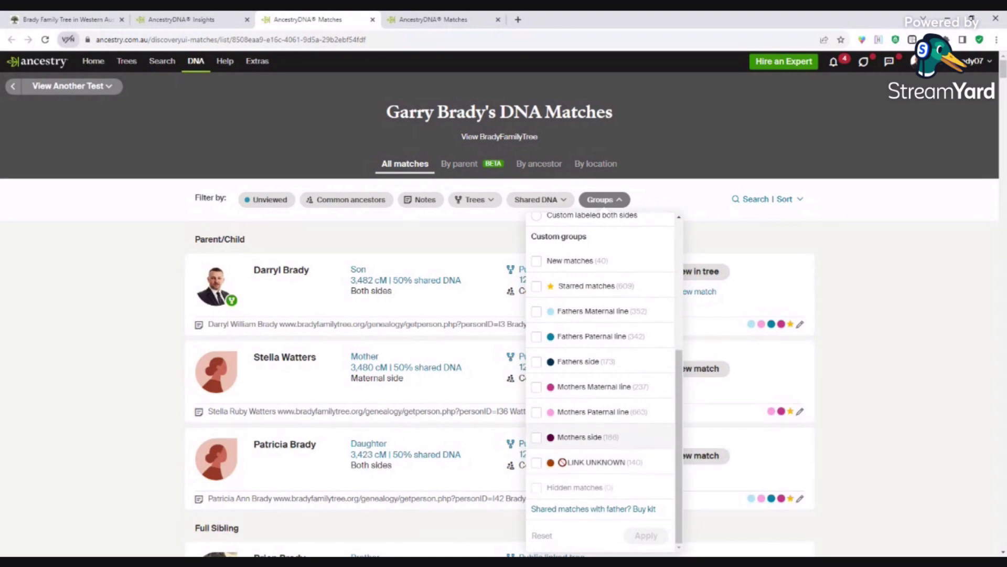
{"action": "left_click", "coordinate": [862, 173]}
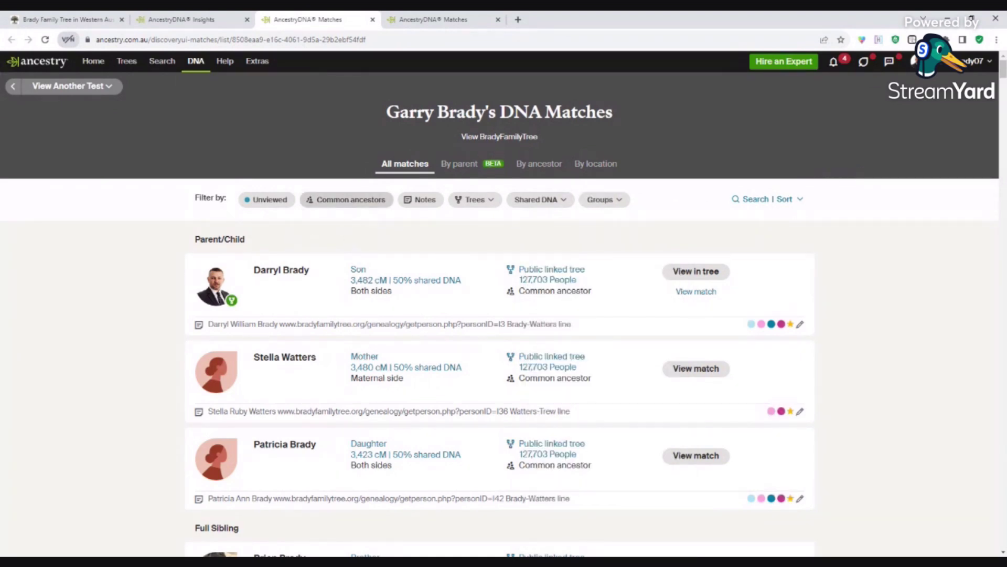
{"action": "left_click", "coordinate": [350, 204]}
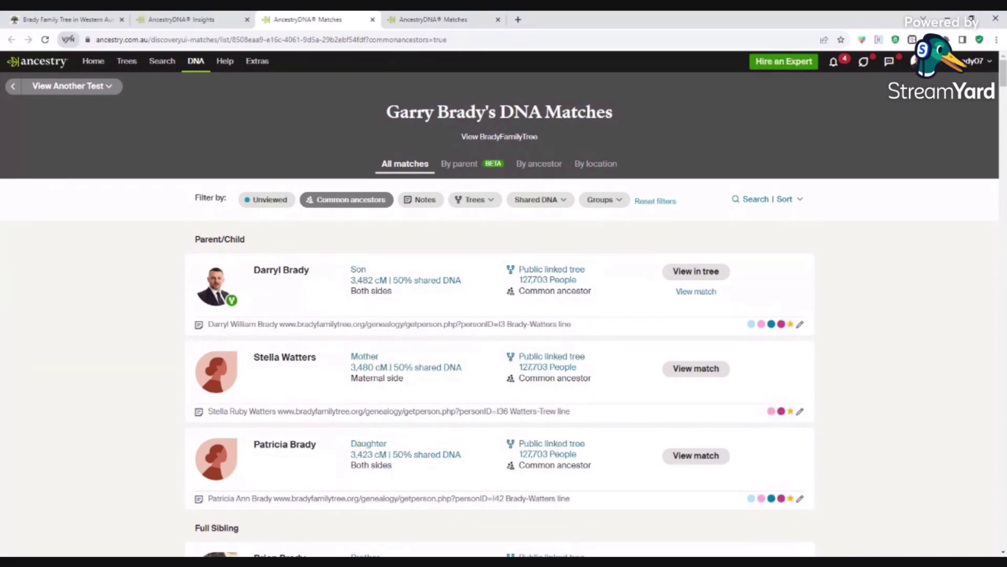
{"action": "left_click", "coordinate": [374, 205]}
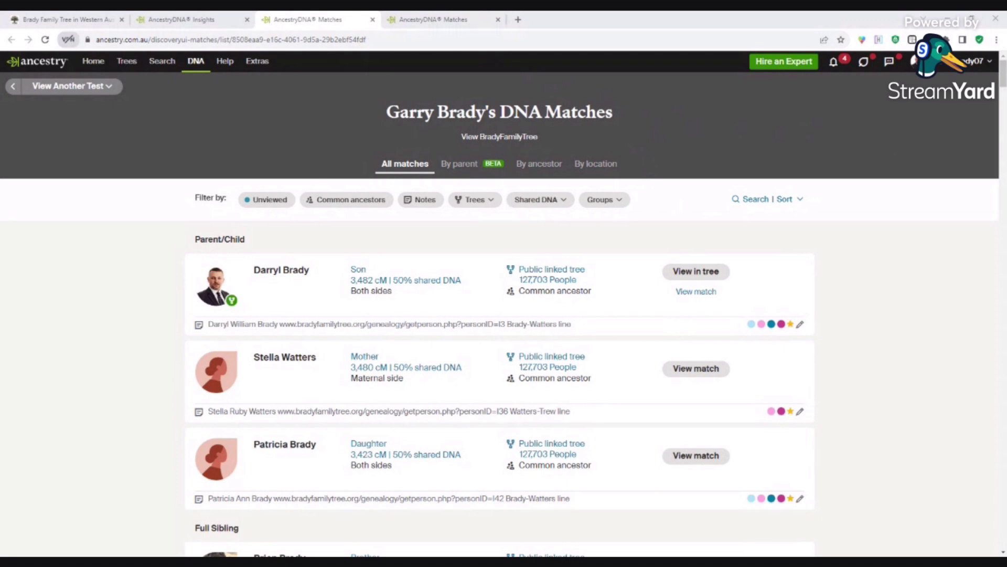
Switch to the other tester's DNA match list, which is not yet grouped, and check its group filter options.
{"action": "left_click", "coordinate": [446, 19]}
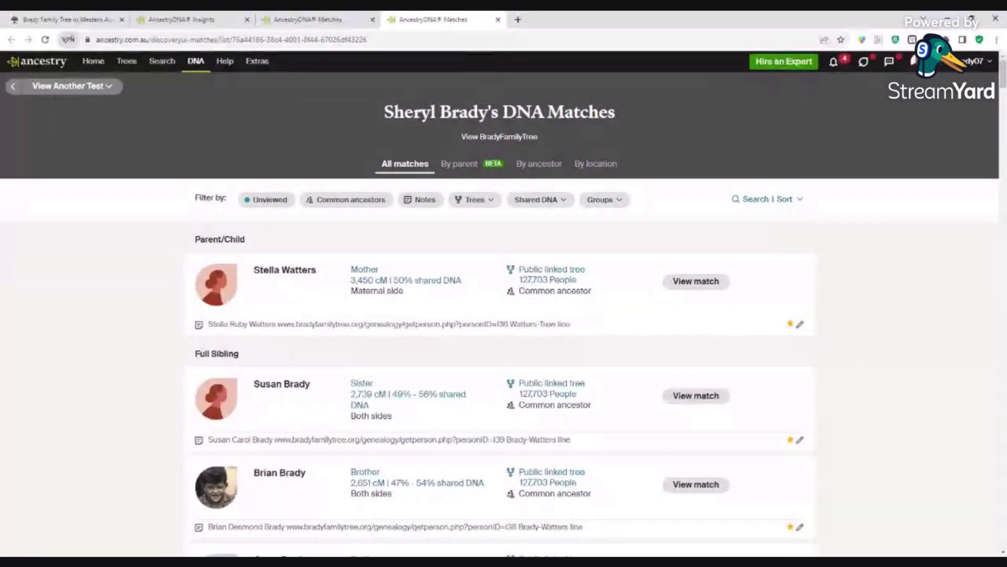
{"action": "left_click", "coordinate": [614, 201]}
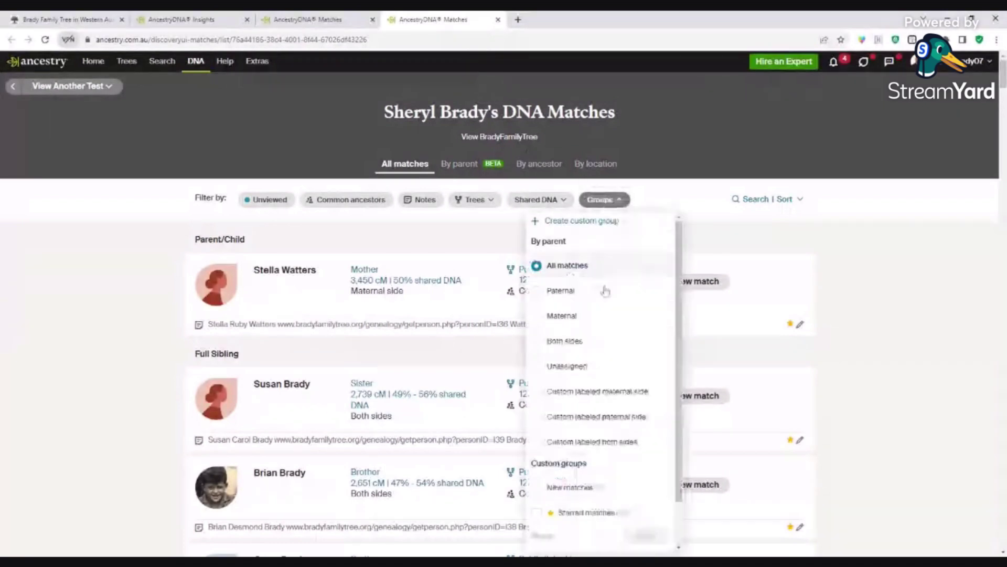
{"action": "scroll", "coordinate": [603, 342], "scroll_direction": "down", "scroll_amount": 1}
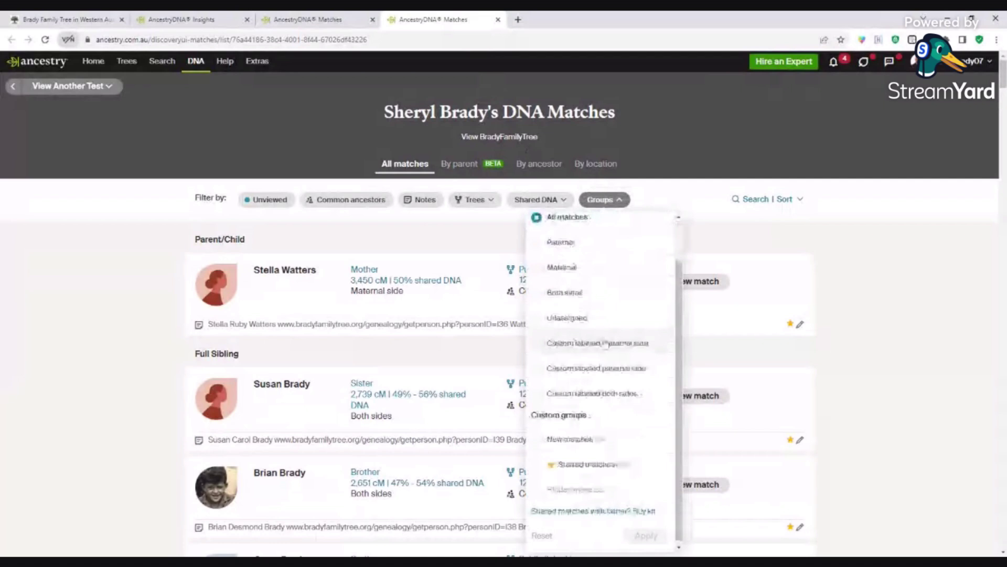
{"action": "scroll", "coordinate": [605, 344], "scroll_direction": "up", "scroll_amount": 1}
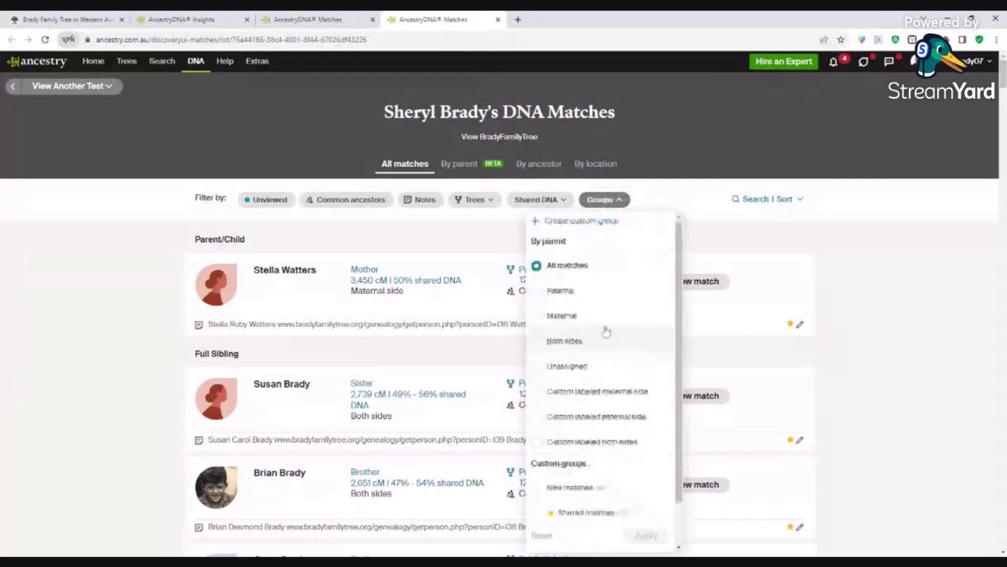
{"action": "left_click", "coordinate": [795, 156]}
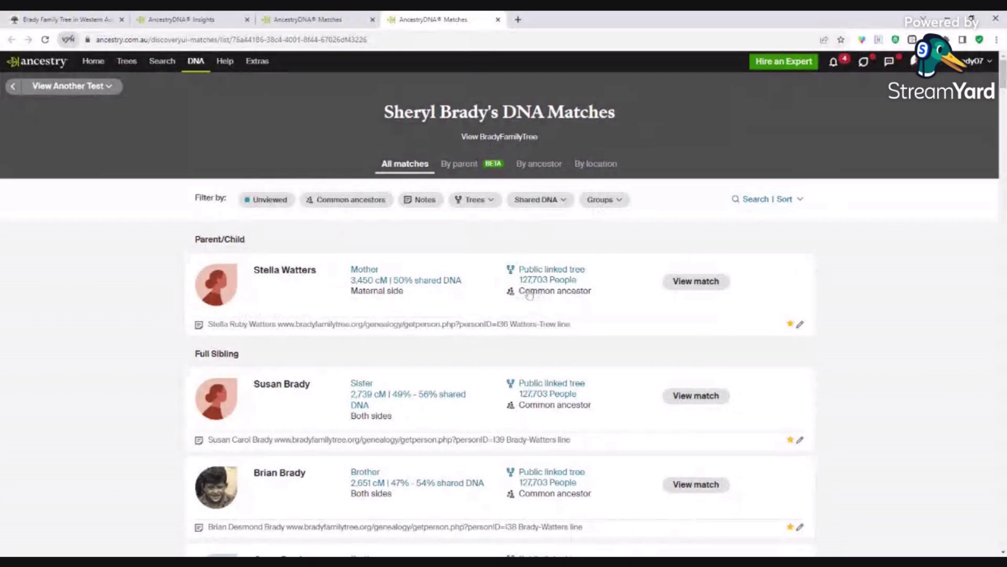
Create a custom group named "Fathers Paternal line" with the teal-blue colour and save it.
{"action": "left_click", "coordinate": [603, 200]}
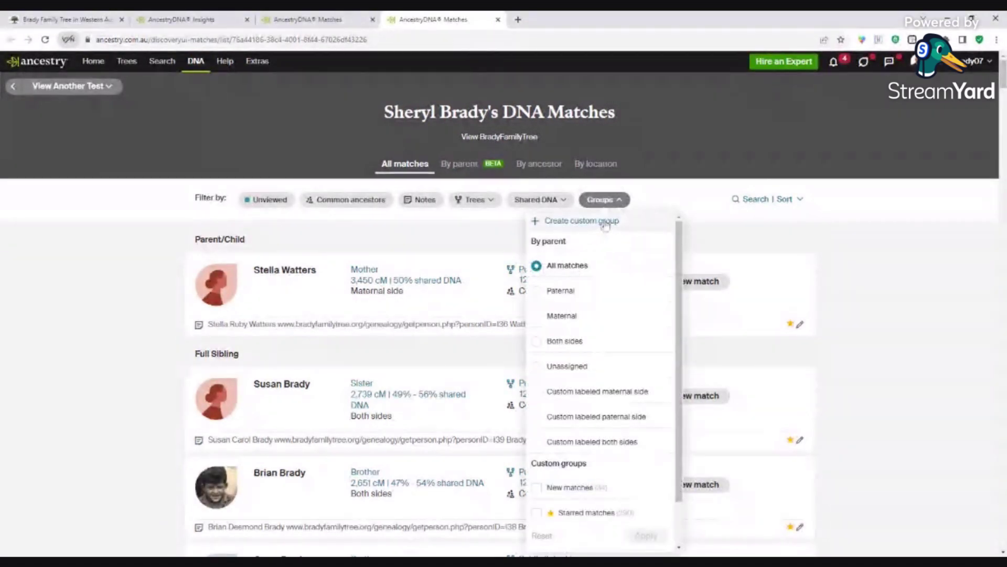
{"action": "left_click", "coordinate": [606, 222]}
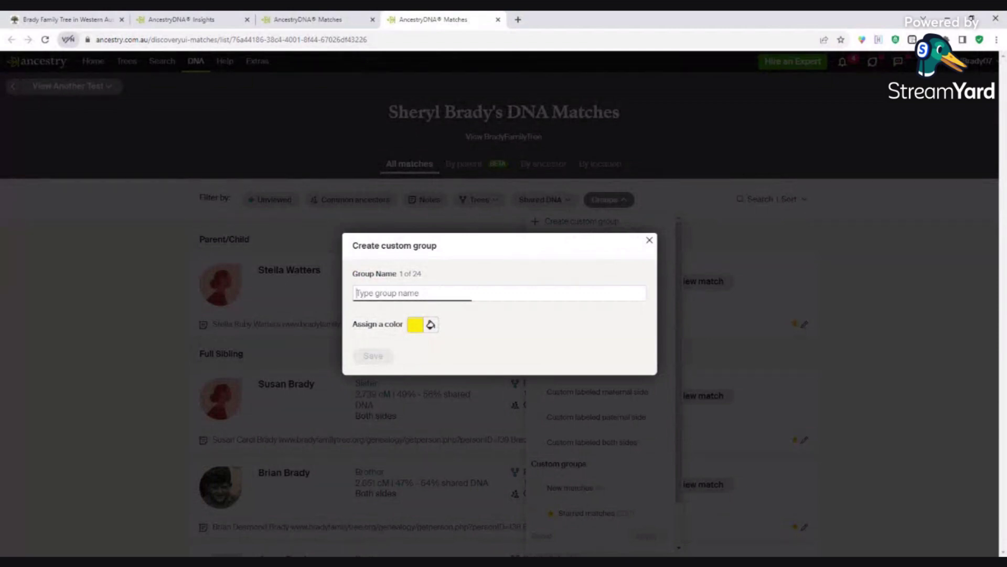
{"action": "type", "text": "Mothers Paternal line"}
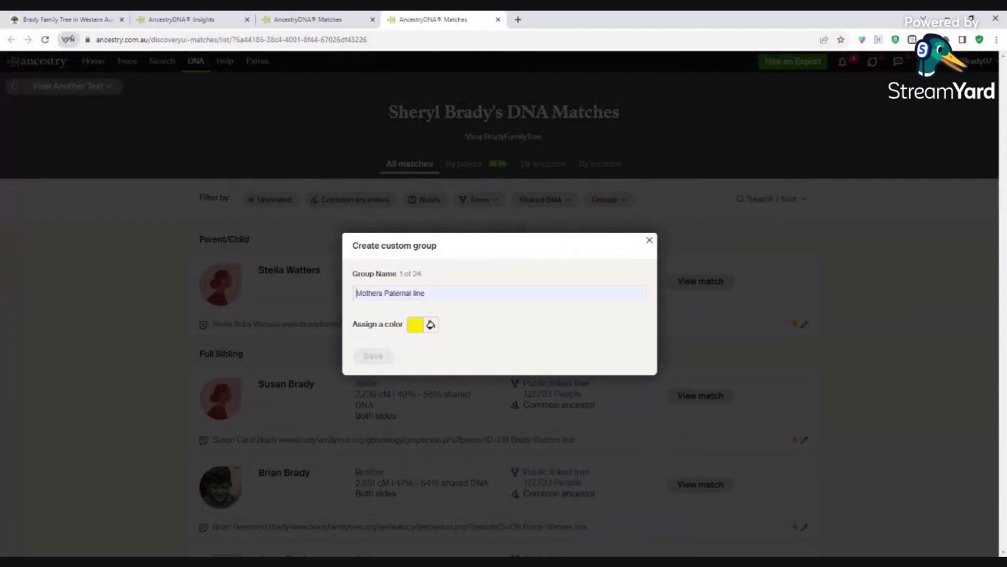
{"action": "key", "text": "BackSpace"}
{"action": "key", "text": "BackSpace"}
{"action": "key", "text": "BackSpace"}
{"action": "key", "text": "BackSpace"}
{"action": "key", "text": "BackSpace"}
{"action": "key", "text": "BackSpace"}
{"action": "key", "text": "BackSpace"}
{"action": "key", "text": "BackSpace"}
{"action": "key", "text": "BackSpace"}
{"action": "key", "text": "BackSpace"}
{"action": "key", "text": "BackSpace"}
{"action": "key", "text": "BackSpace"}
{"action": "key", "text": "BackSpace"}
{"action": "type", "text": "Maternal line"}
{"action": "double_click", "coordinate": [366, 293]}
{"action": "type", "text": "Fathers"}
{"action": "double_click", "coordinate": [396, 292]}
{"action": "type", "text": "Paternal"}
{"action": "left_click", "coordinate": [430, 325]}
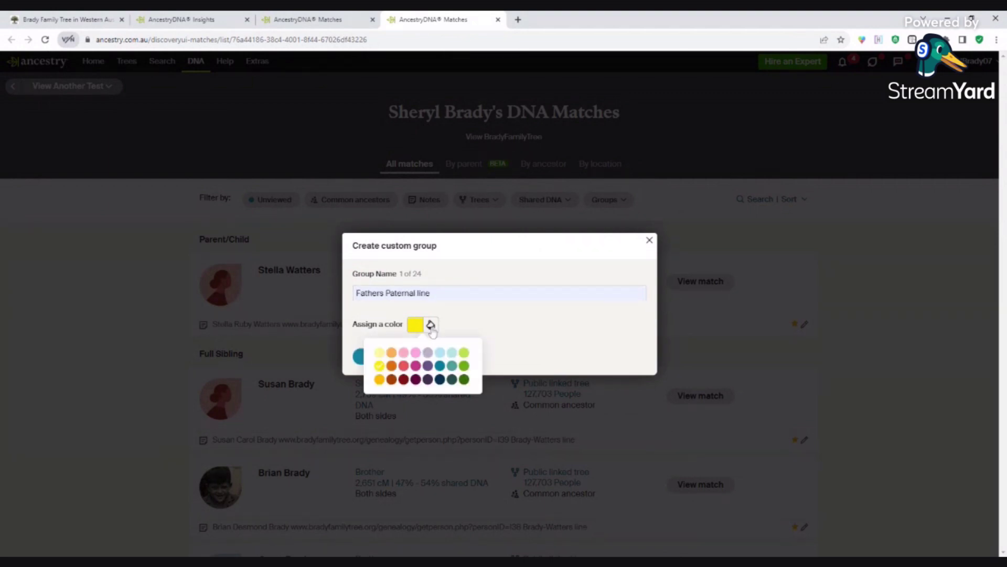
{"action": "left_click", "coordinate": [439, 365]}
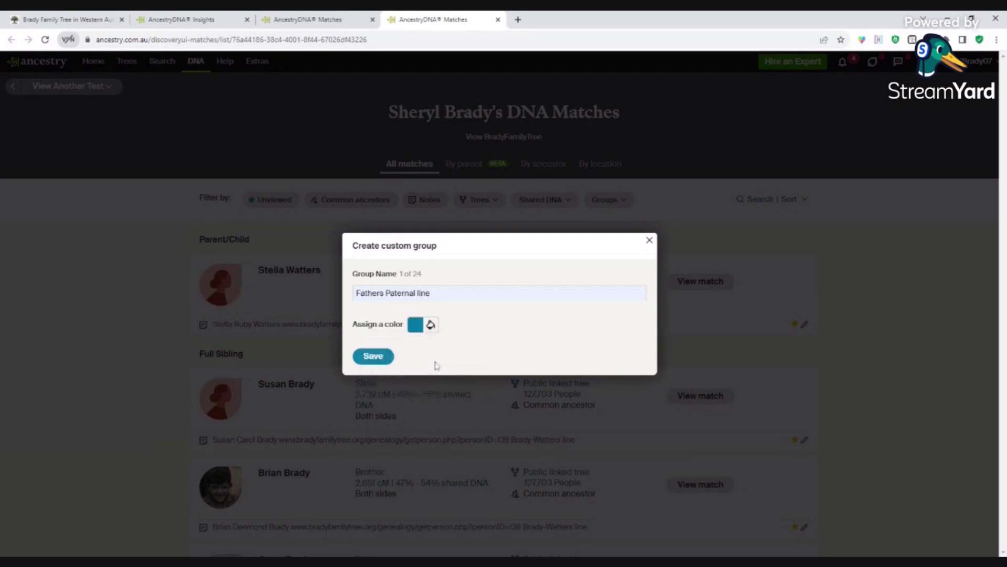
{"action": "left_click", "coordinate": [383, 357]}
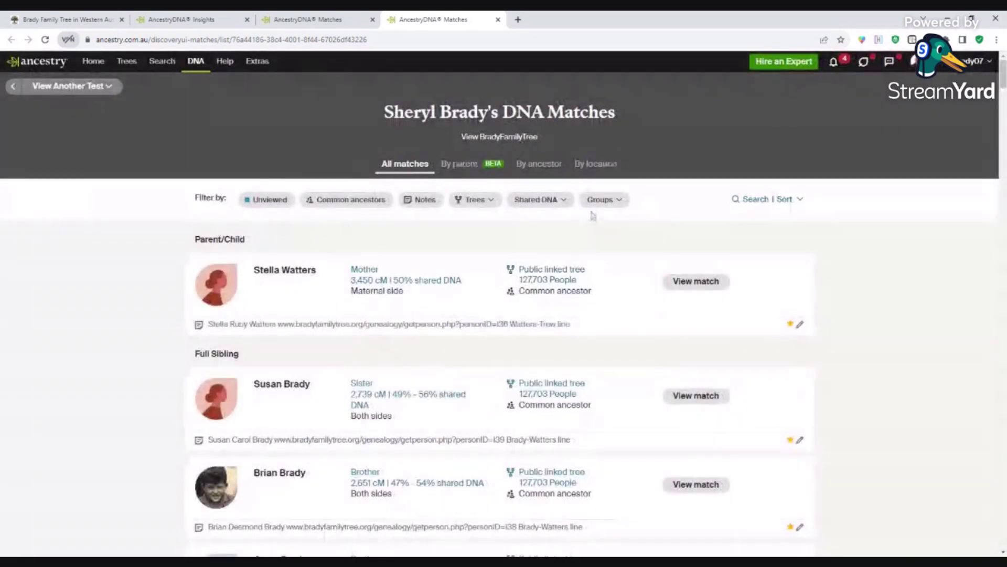
Create a custom group named "Fathers Maternal line" with the light blue colour and save it.
{"action": "left_click", "coordinate": [598, 201]}
{"action": "left_click", "coordinate": [602, 222]}
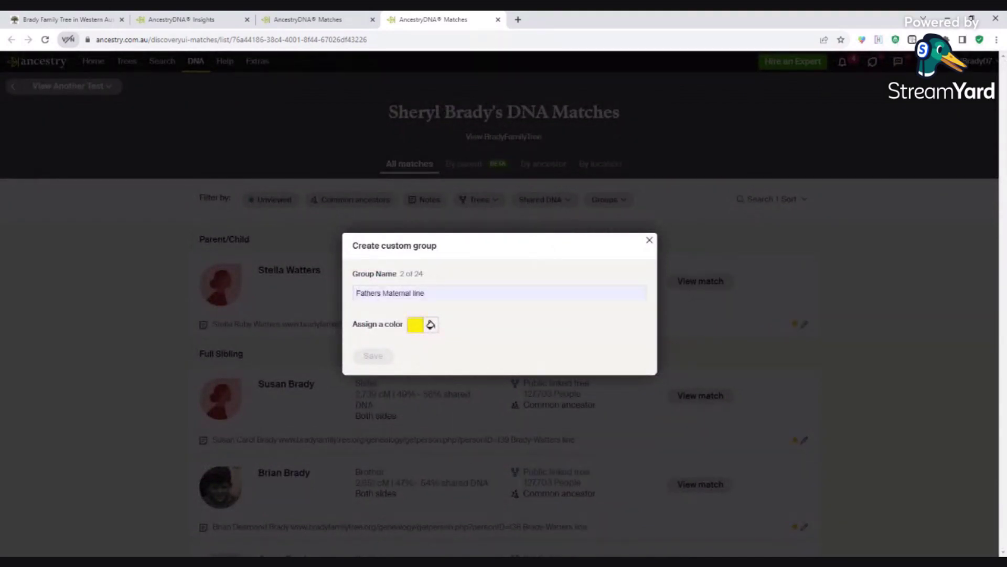
{"action": "left_click", "coordinate": [427, 315]}
{"action": "left_click", "coordinate": [432, 326]}
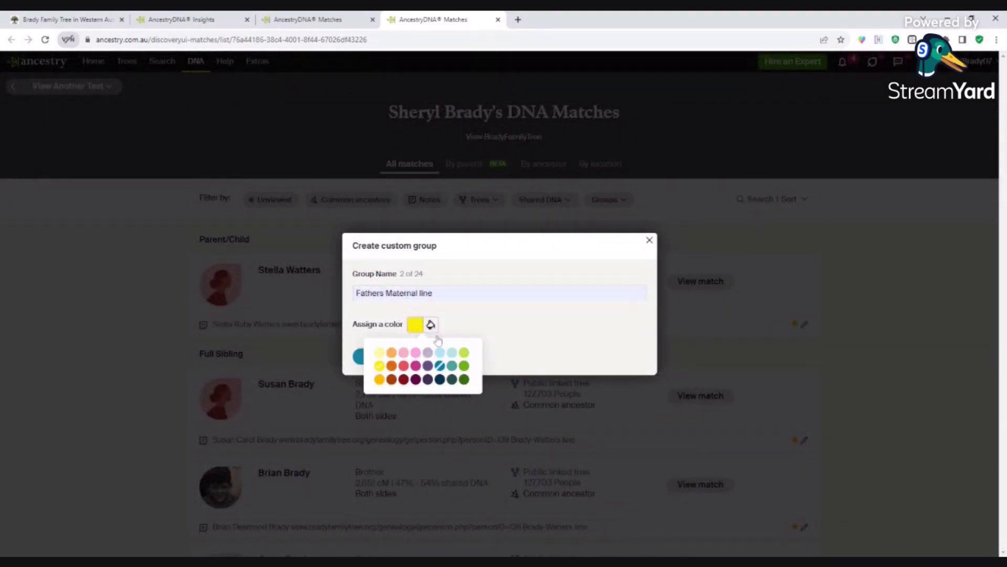
{"action": "left_click", "coordinate": [440, 356]}
{"action": "left_click", "coordinate": [377, 358]}
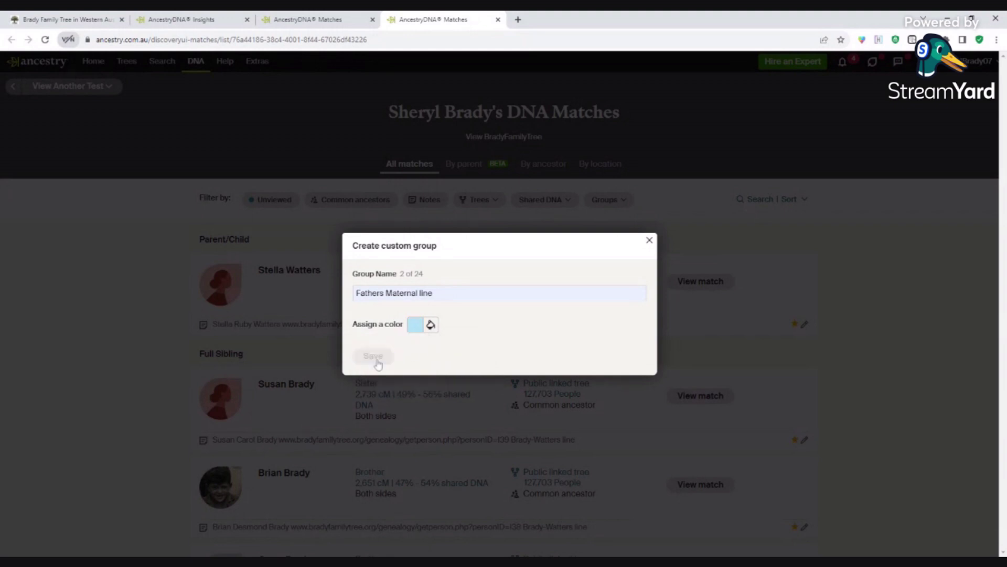
Create a custom group named "Mothers Maternal line" with the magenta colour and save it.
{"action": "left_click", "coordinate": [612, 202]}
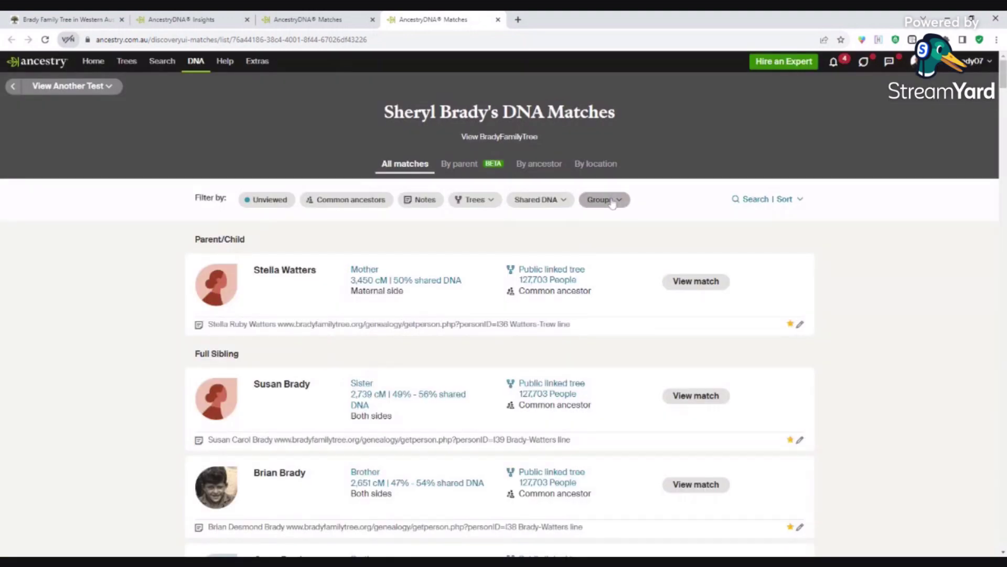
{"action": "left_click", "coordinate": [604, 221]}
{"action": "left_click", "coordinate": [396, 293]}
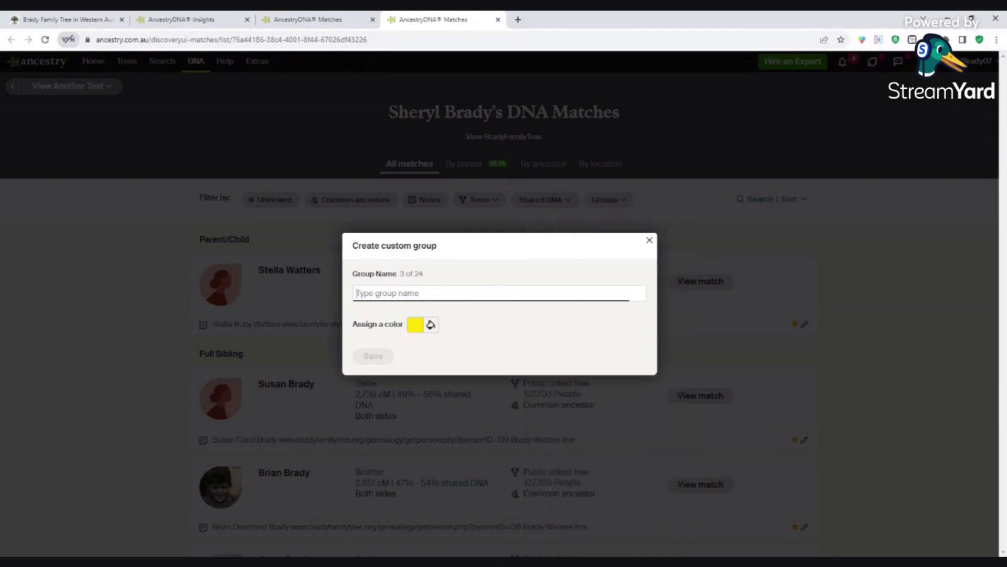
{"action": "type", "text": "Fathers Maternal lineMothers Maternal line"}
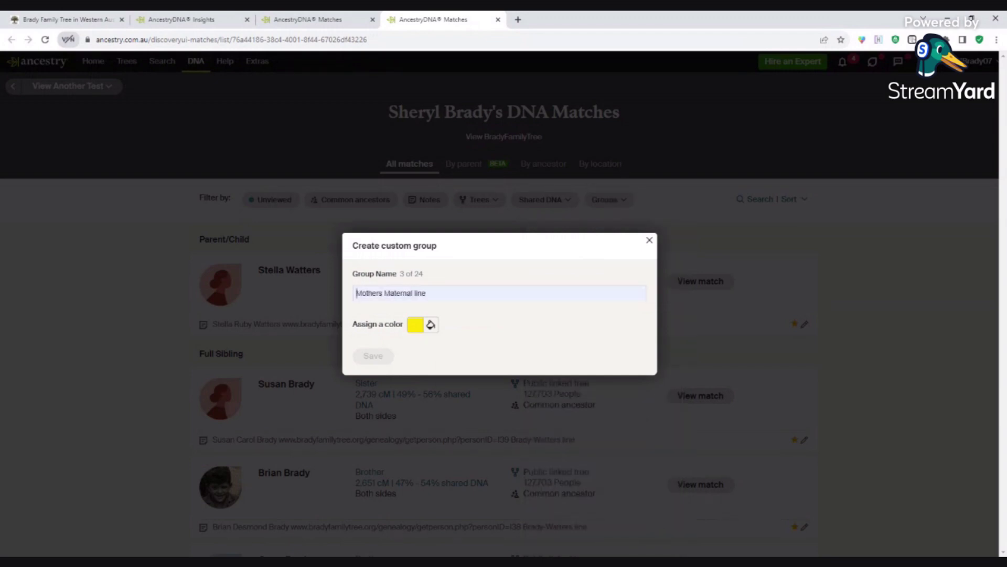
{"action": "left_click", "coordinate": [430, 325]}
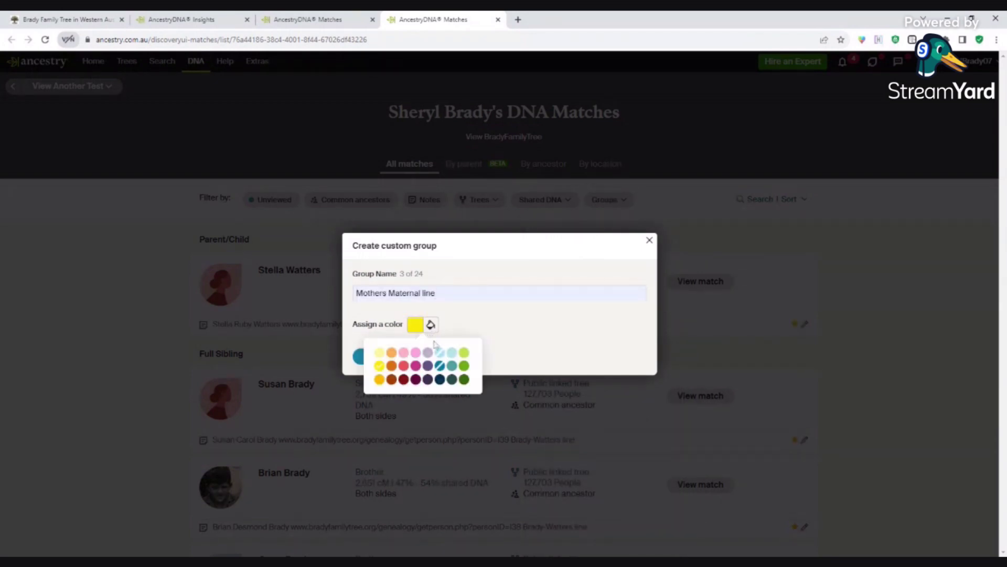
{"action": "left_click", "coordinate": [417, 370]}
{"action": "left_click", "coordinate": [380, 360]}
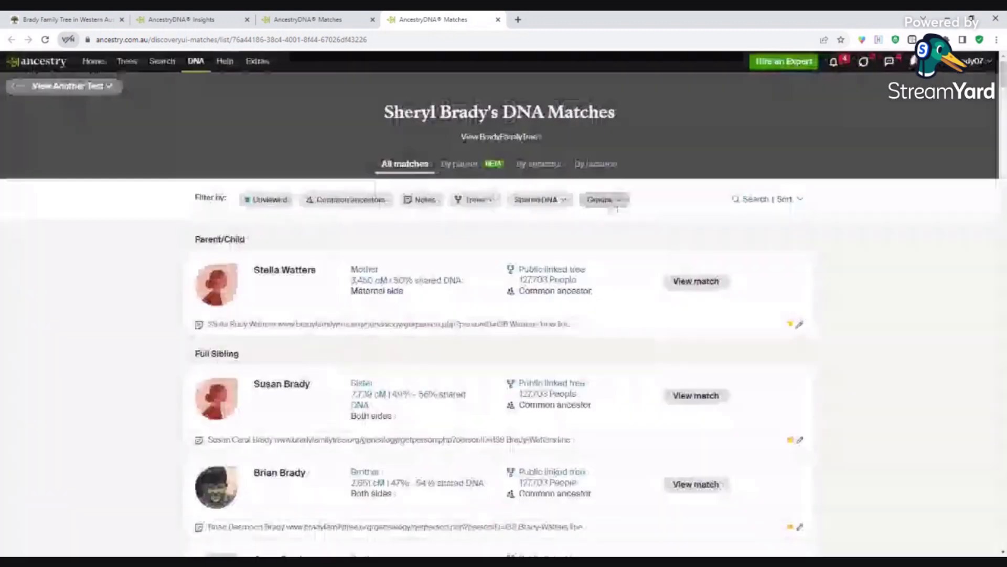
Create a custom group named "Mothers Paternal line" with the light pink colour and save it.
{"action": "left_click", "coordinate": [609, 201]}
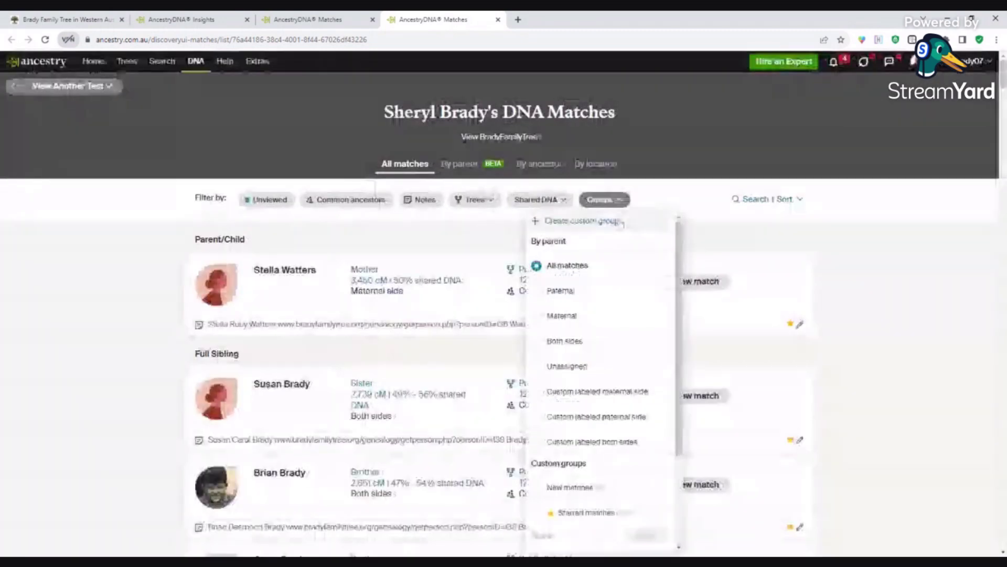
{"action": "left_click", "coordinate": [580, 221]}
{"action": "type", "text": "Mothers Paternal line"}
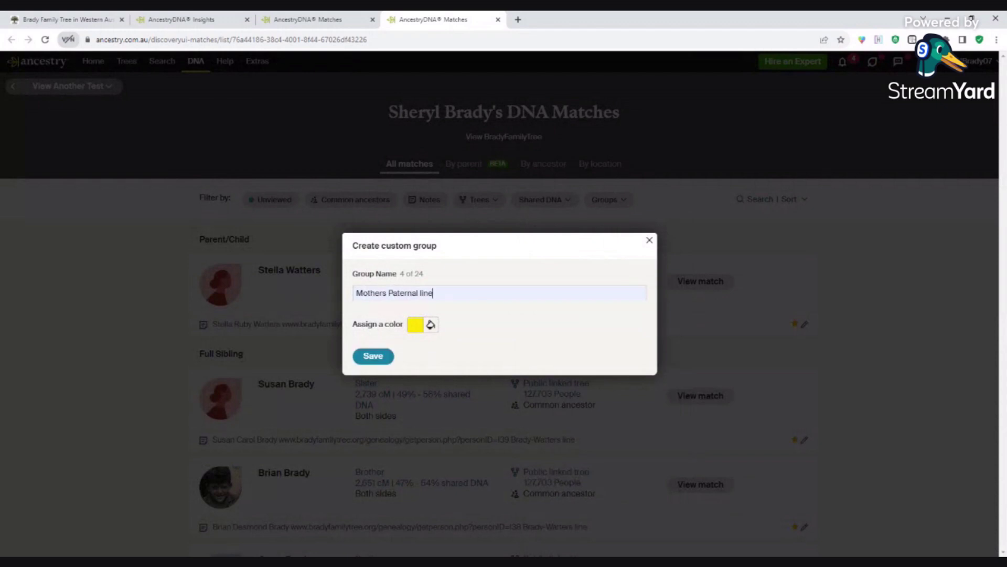
{"action": "left_click", "coordinate": [431, 326]}
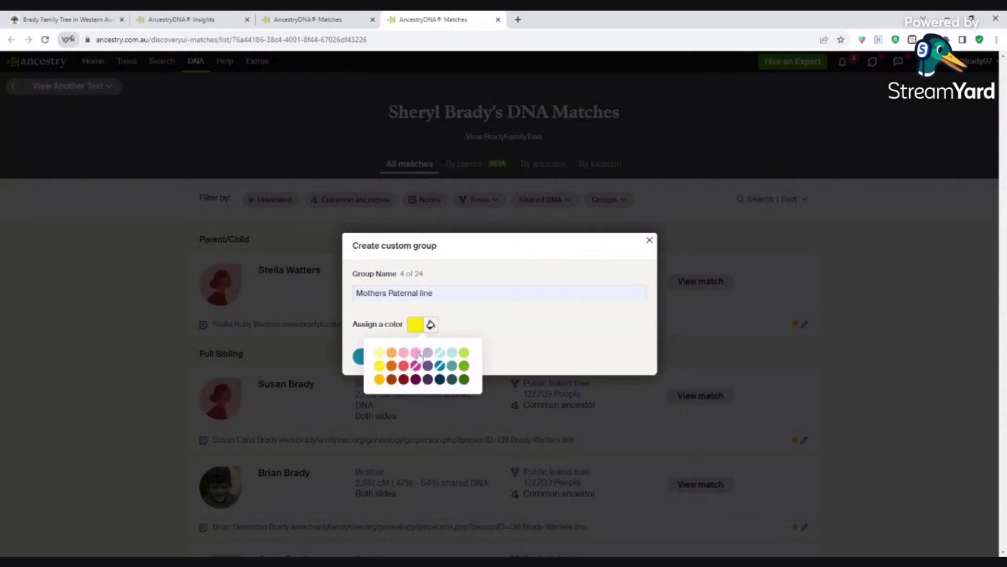
{"action": "left_click", "coordinate": [419, 357]}
{"action": "left_click", "coordinate": [387, 359]}
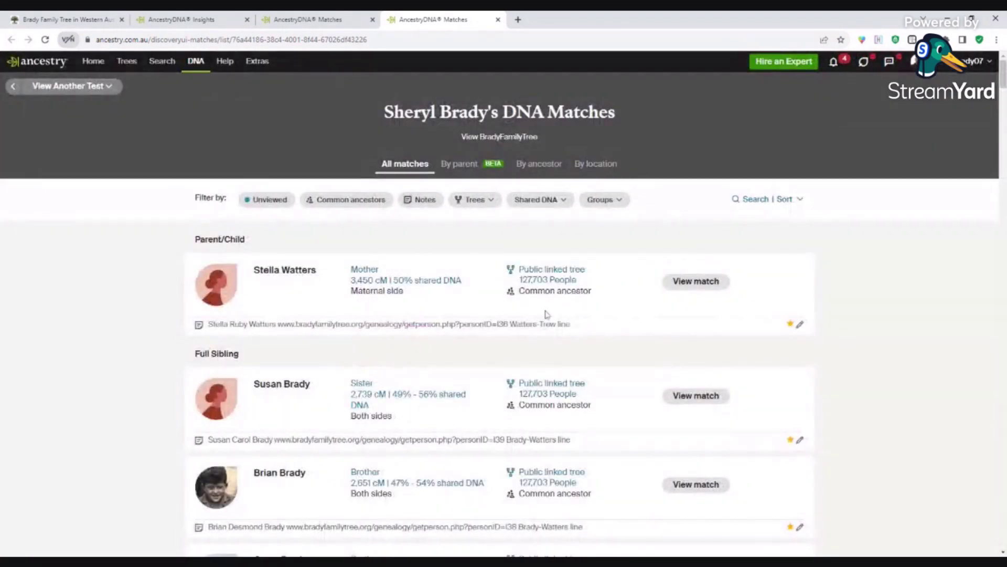
Create a custom group named "Fathers side" with the dark navy blue colour and save it.
{"action": "left_click", "coordinate": [607, 205]}
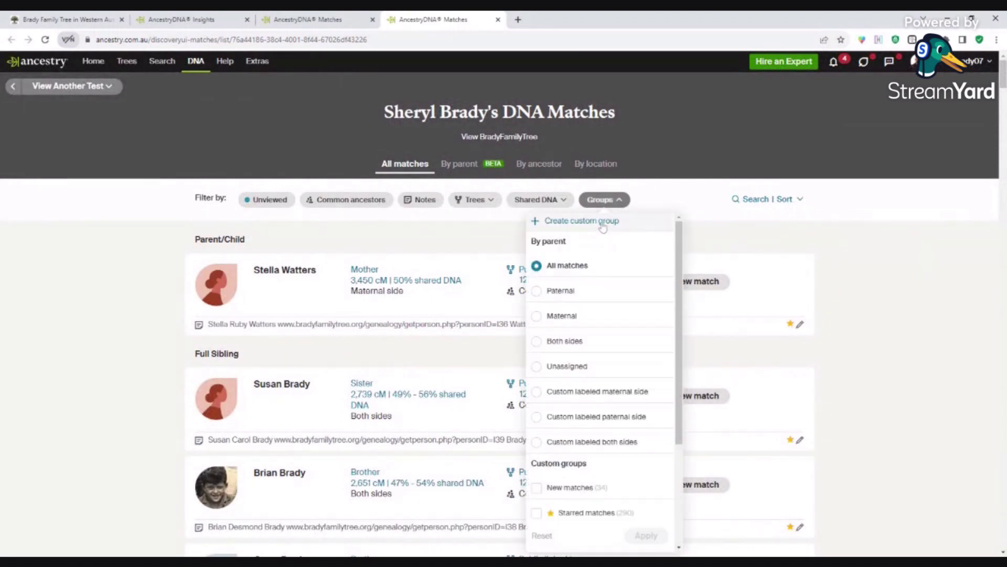
{"action": "scroll", "coordinate": [612, 286], "scroll_direction": "down", "scroll_amount": 3}
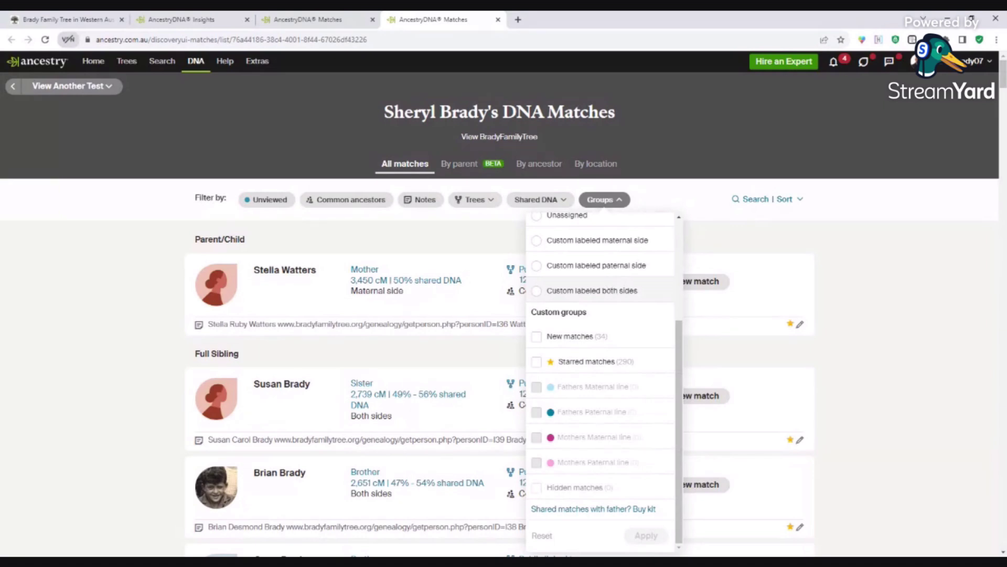
{"action": "scroll", "coordinate": [609, 282], "scroll_direction": "up", "scroll_amount": 3}
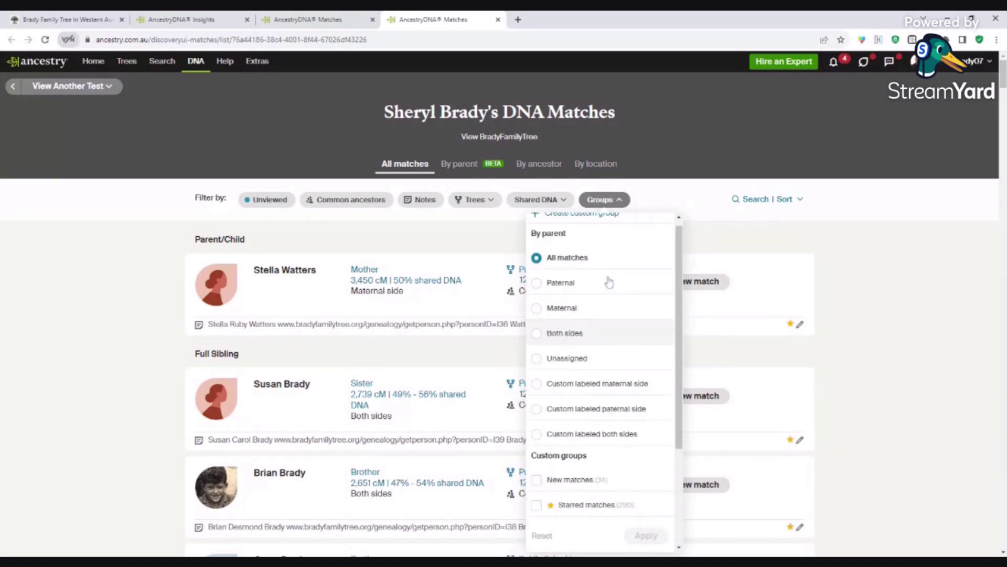
{"action": "scroll", "coordinate": [608, 282], "scroll_direction": "up", "scroll_amount": 2}
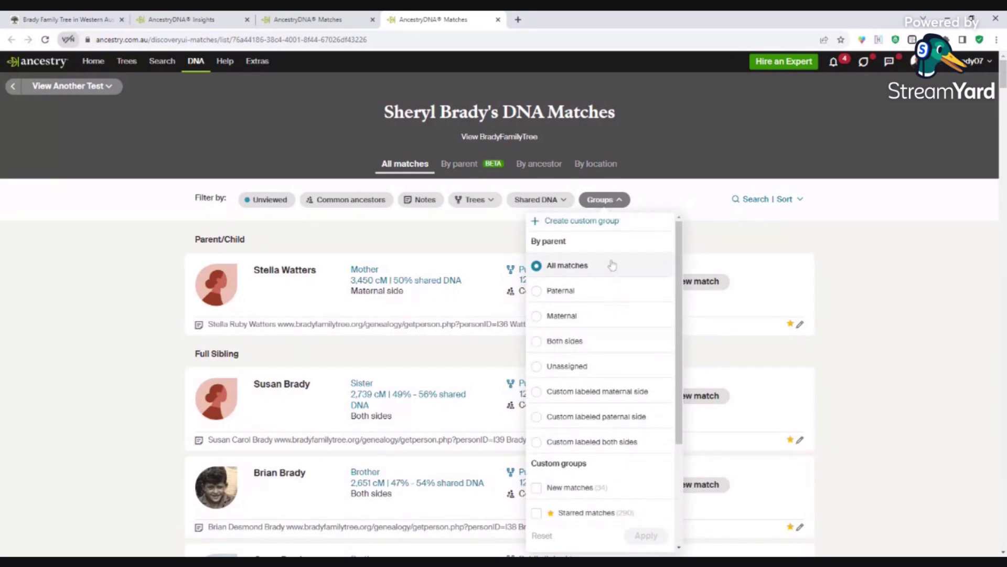
{"action": "left_click", "coordinate": [603, 226]}
{"action": "type", "text": "Fat"}
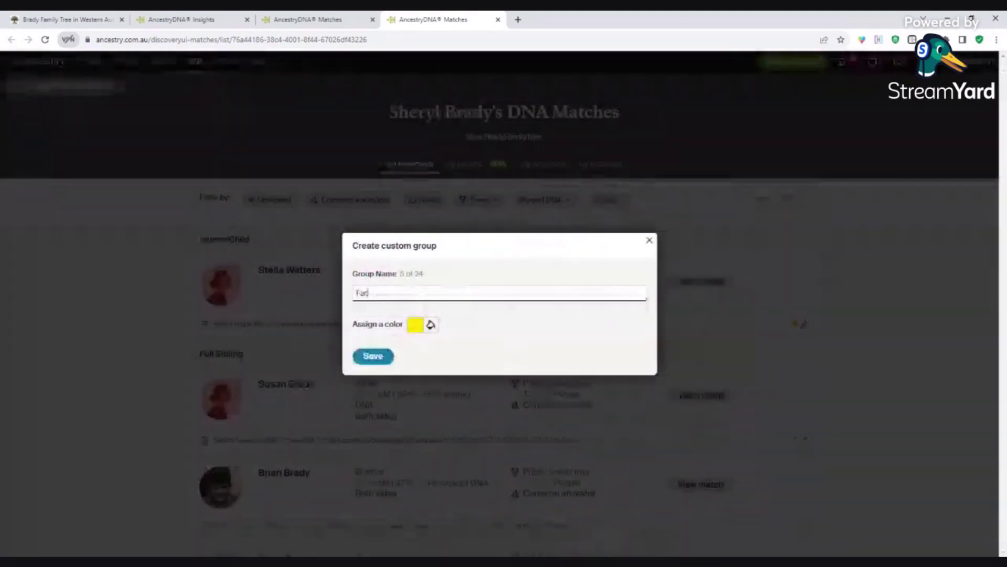
{"action": "type", "text": "hers side"}
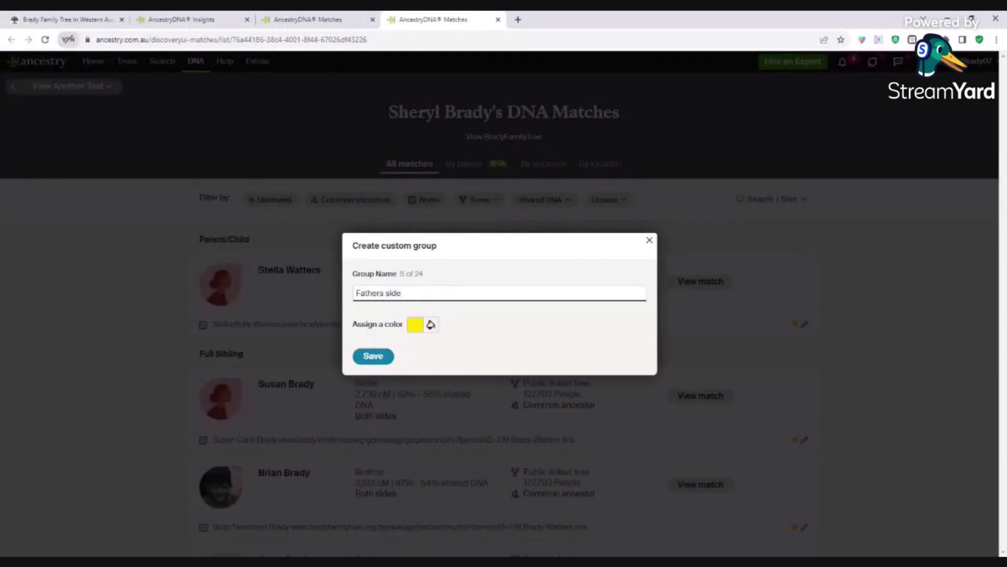
{"action": "left_click", "coordinate": [431, 325]}
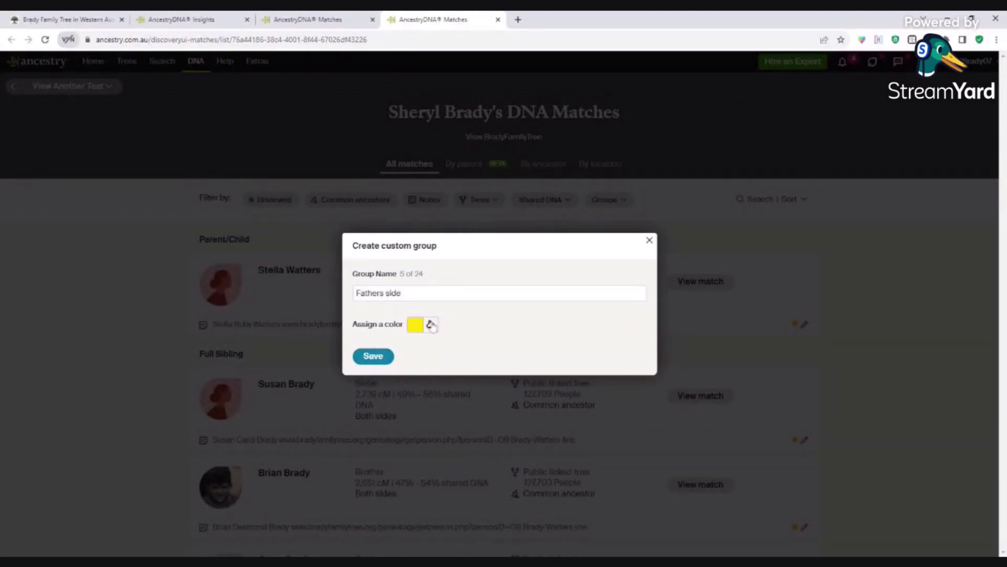
{"action": "left_click", "coordinate": [431, 325]}
{"action": "left_click", "coordinate": [443, 381]}
{"action": "left_click", "coordinate": [382, 358]}
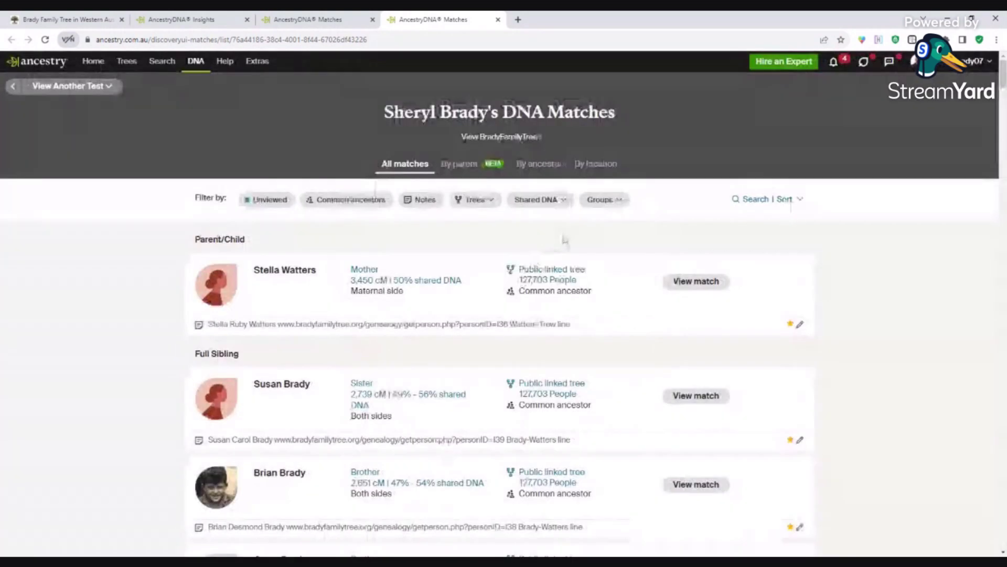
Create a custom group named "Mothers side" with the dark plum colour and save it.
{"action": "left_click", "coordinate": [615, 203]}
{"action": "left_click", "coordinate": [587, 219]}
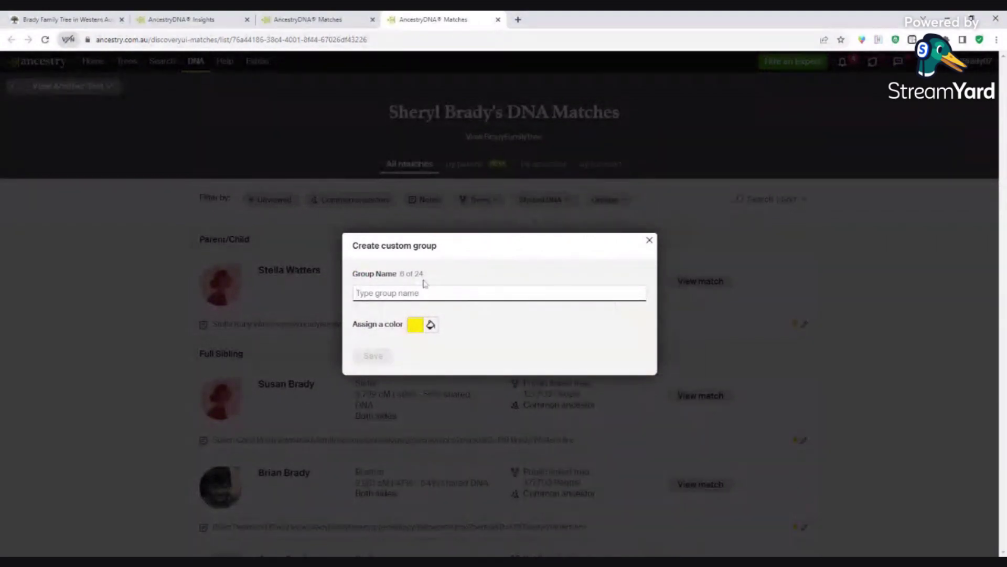
{"action": "type", "text": "Mothers side"}
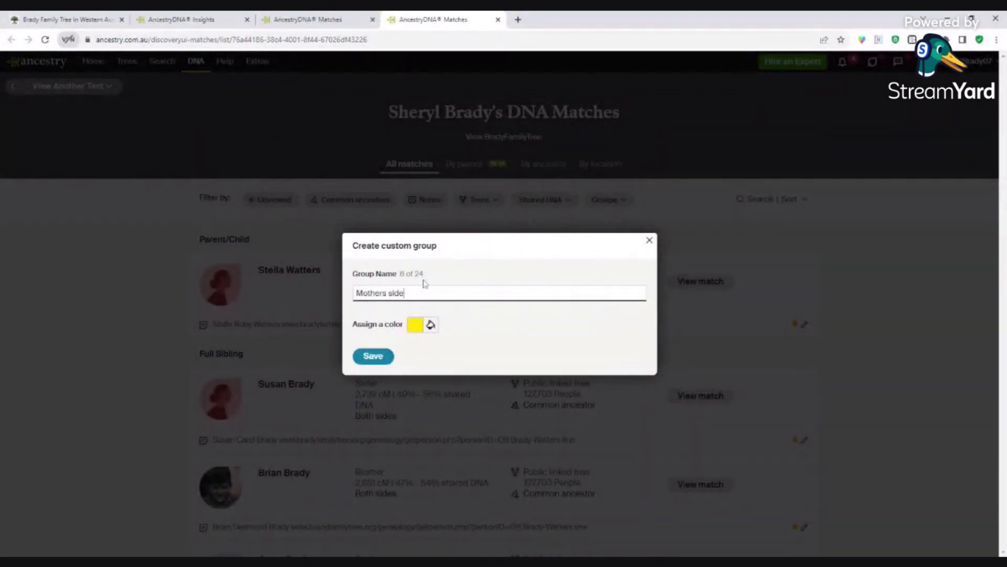
{"action": "left_click", "coordinate": [426, 324]}
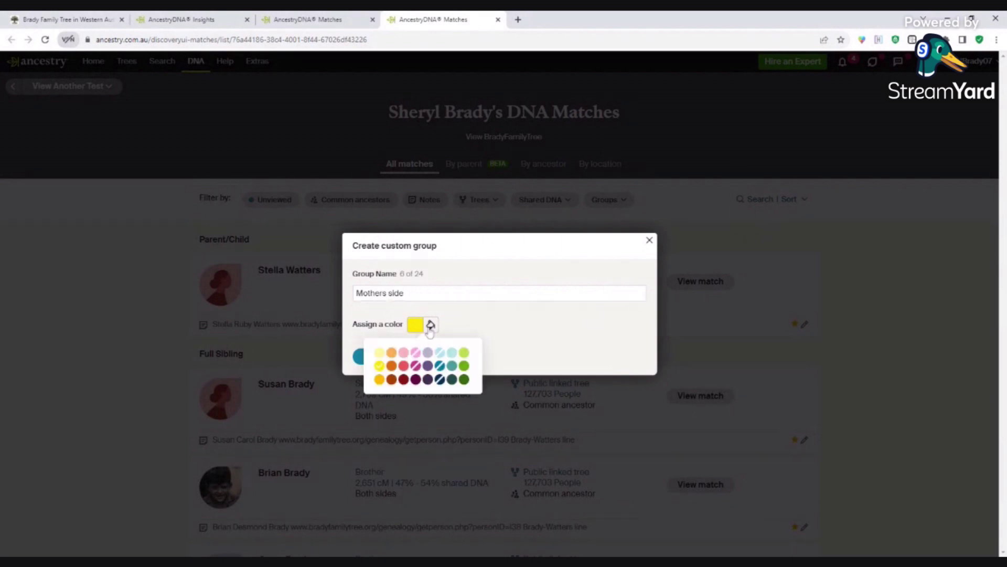
{"action": "left_click", "coordinate": [416, 379]}
{"action": "left_click", "coordinate": [382, 361]}
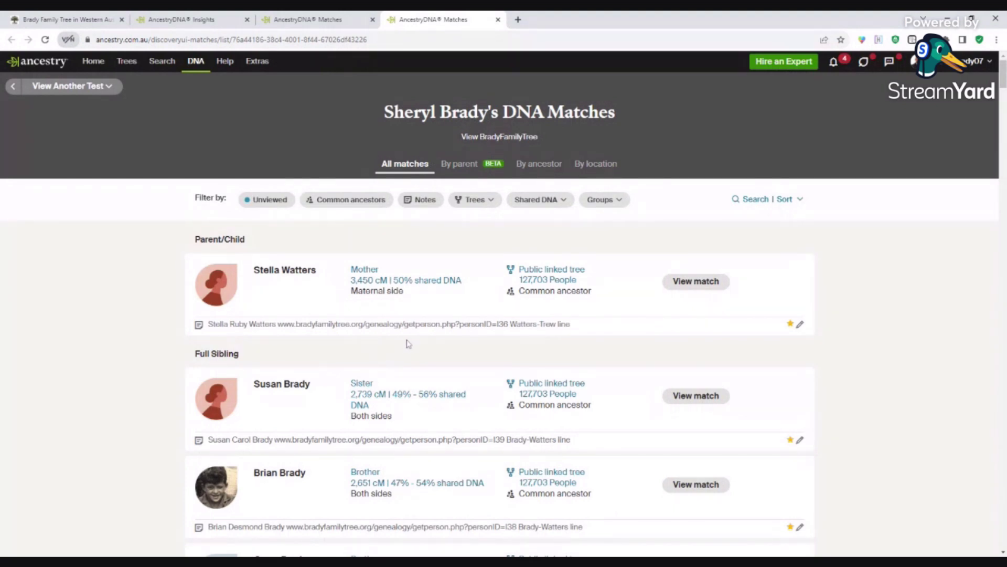
Review the custom groups in the match list's group filter and highlight the test owner's name in the page heading.
{"action": "left_click", "coordinate": [619, 199]}
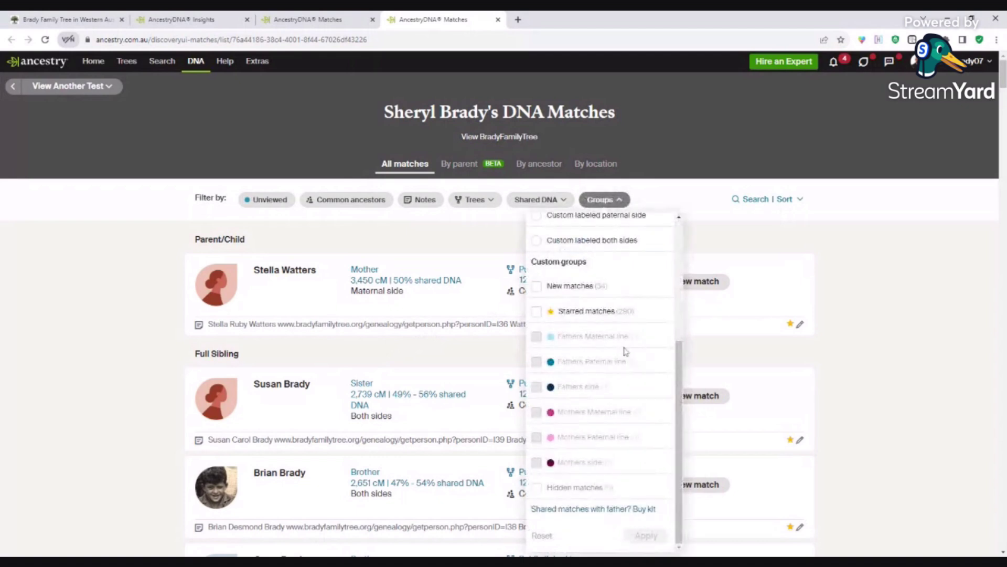
{"action": "left_click", "coordinate": [879, 296]}
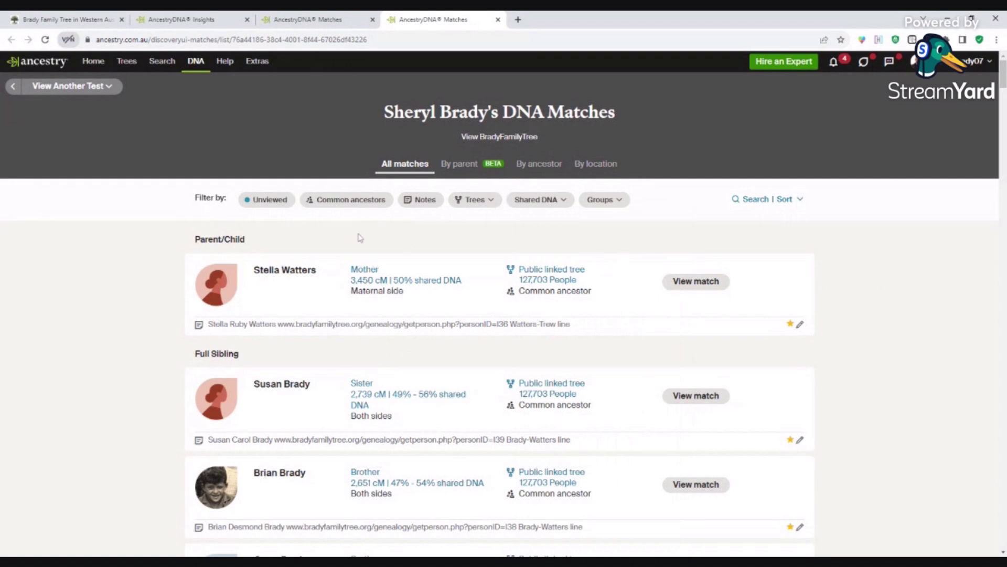
{"action": "left_click_drag", "start_coordinate": [384, 112], "coordinate": [478, 113]}
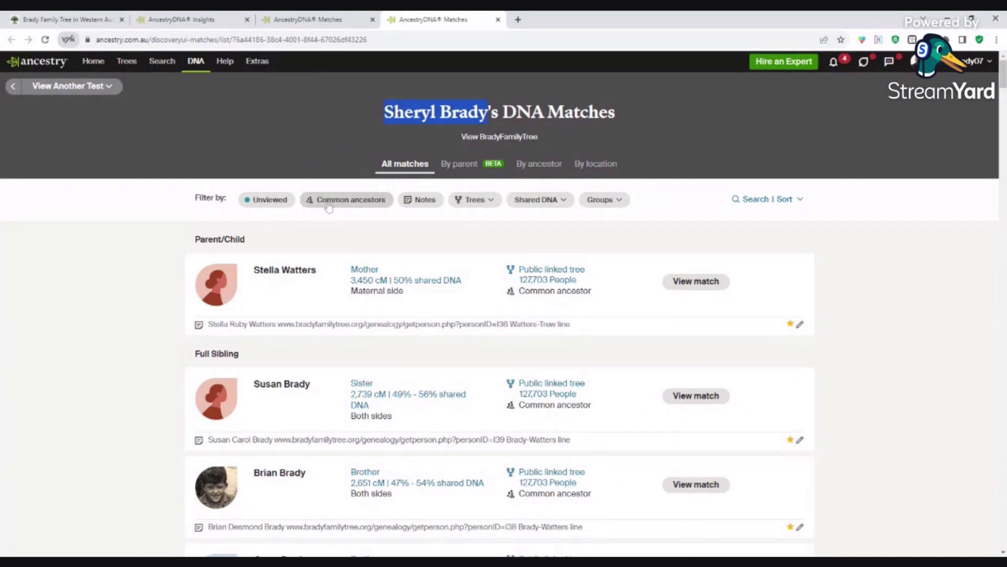
{"action": "left_click", "coordinate": [876, 219]}
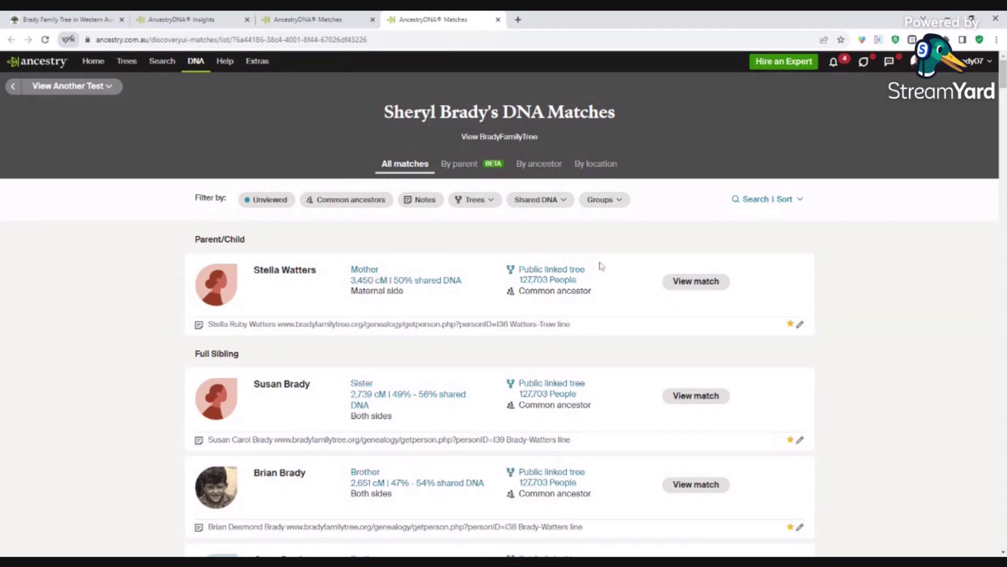
Open the mother's match details and add her to the "Mothers Maternal line" and "Mothers Paternal line" groups.
{"action": "left_click", "coordinate": [397, 281]}
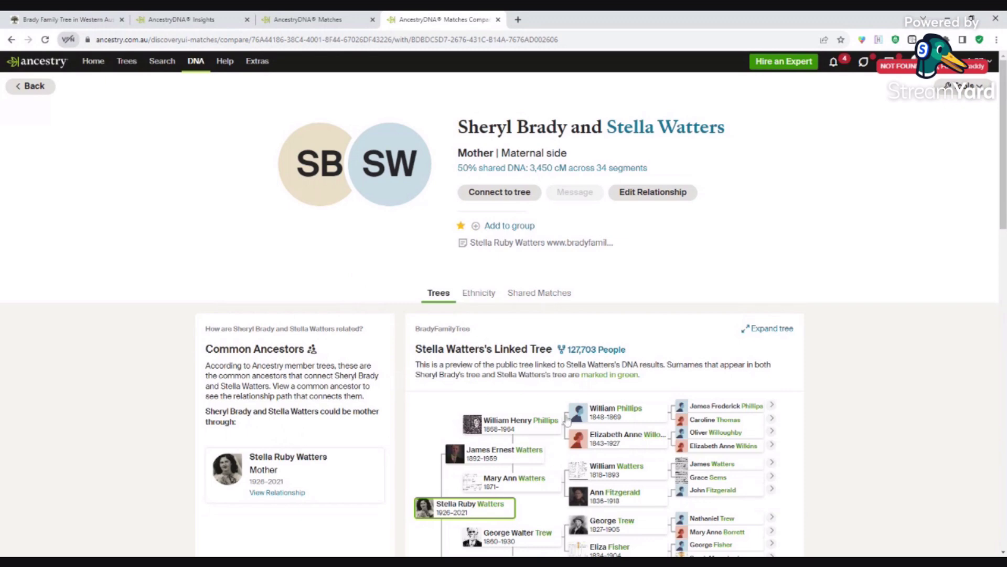
{"action": "scroll", "coordinate": [678, 425], "scroll_direction": "down", "scroll_amount": 3}
{"action": "scroll", "coordinate": [678, 425], "scroll_direction": "up", "scroll_amount": 1}
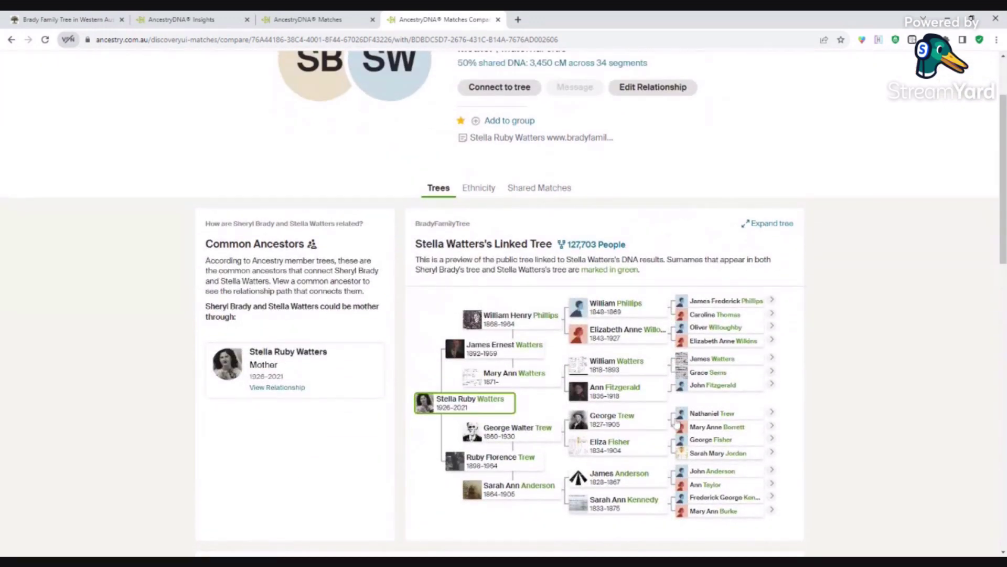
{"action": "scroll", "coordinate": [676, 423], "scroll_direction": "up", "scroll_amount": 1}
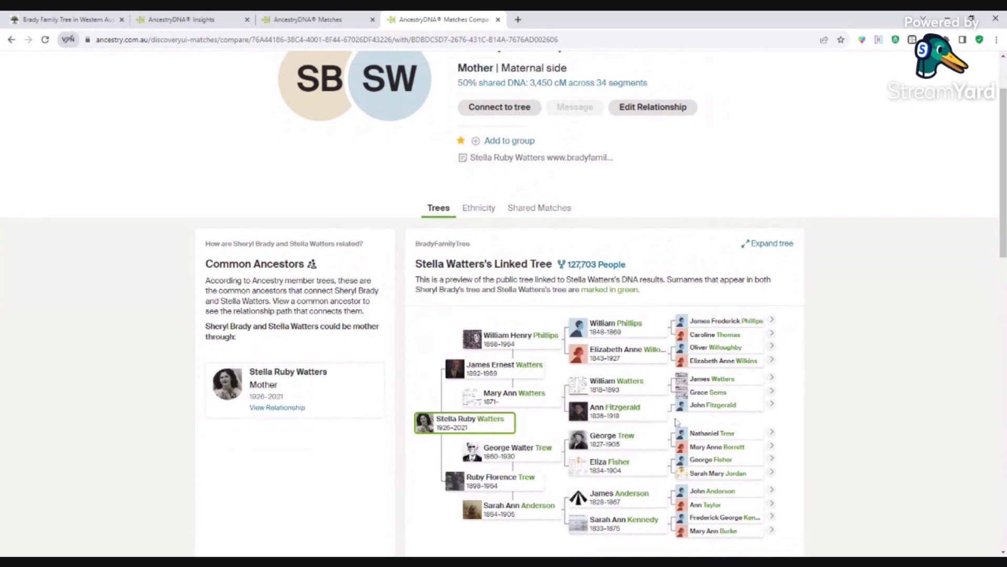
{"action": "scroll", "coordinate": [677, 421], "scroll_direction": "up", "scroll_amount": 1}
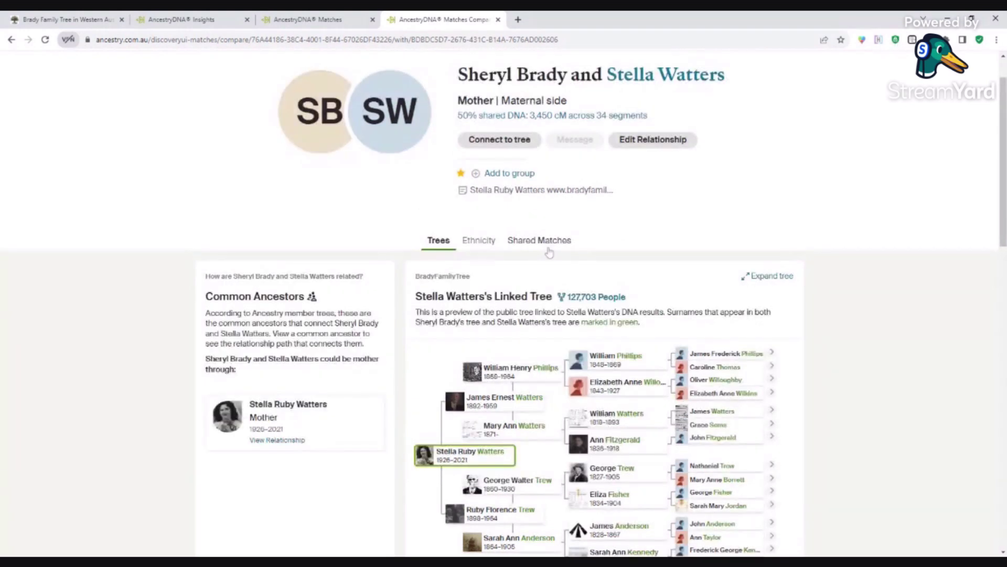
{"action": "left_click", "coordinate": [510, 174]}
{"action": "left_click", "coordinate": [501, 332]}
{"action": "left_click", "coordinate": [501, 360]}
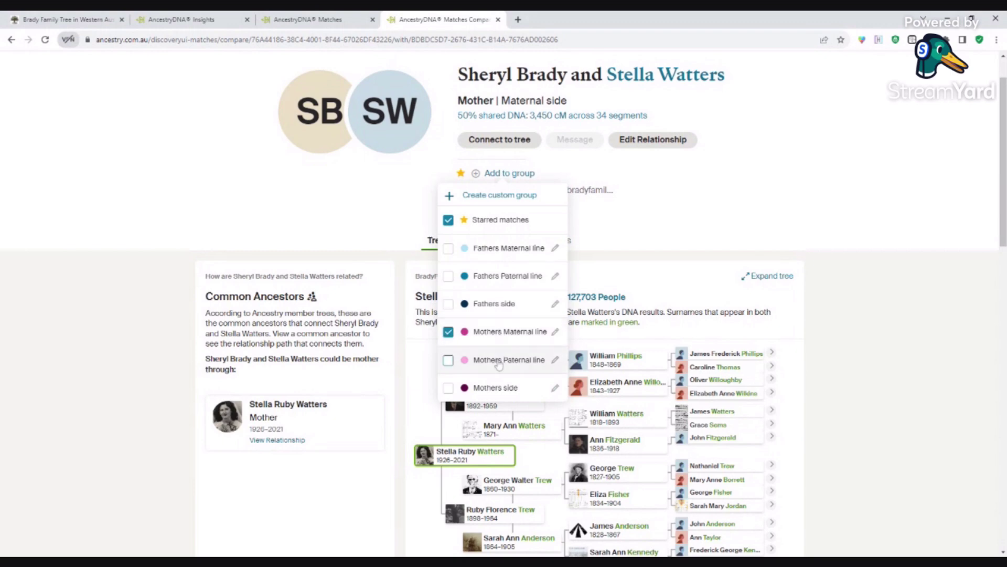
{"action": "left_click", "coordinate": [651, 256]}
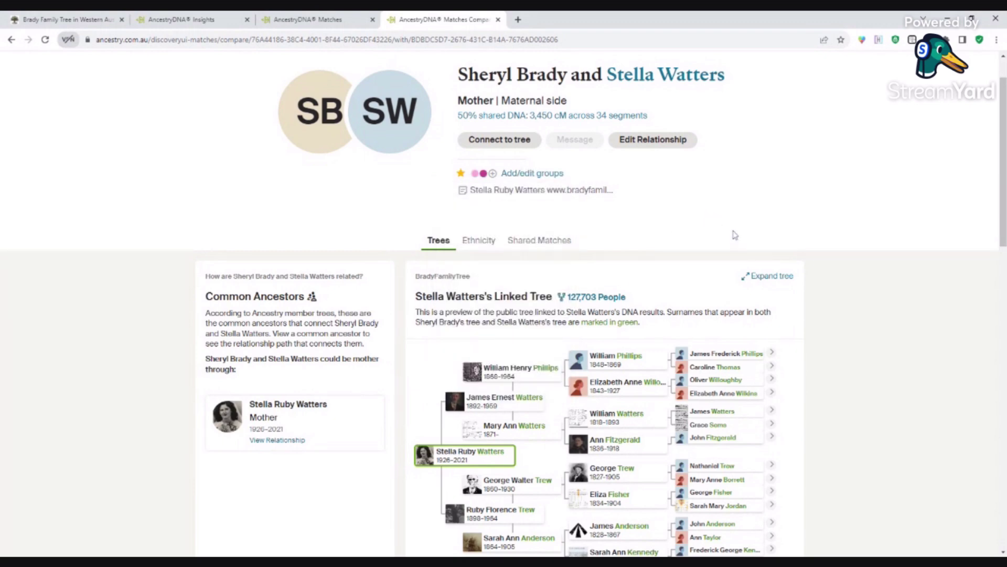
Open the note on the mother's match and highlight its full name line and family tree web link in turn.
{"action": "scroll", "coordinate": [733, 233], "scroll_direction": "up", "scroll_amount": 1}
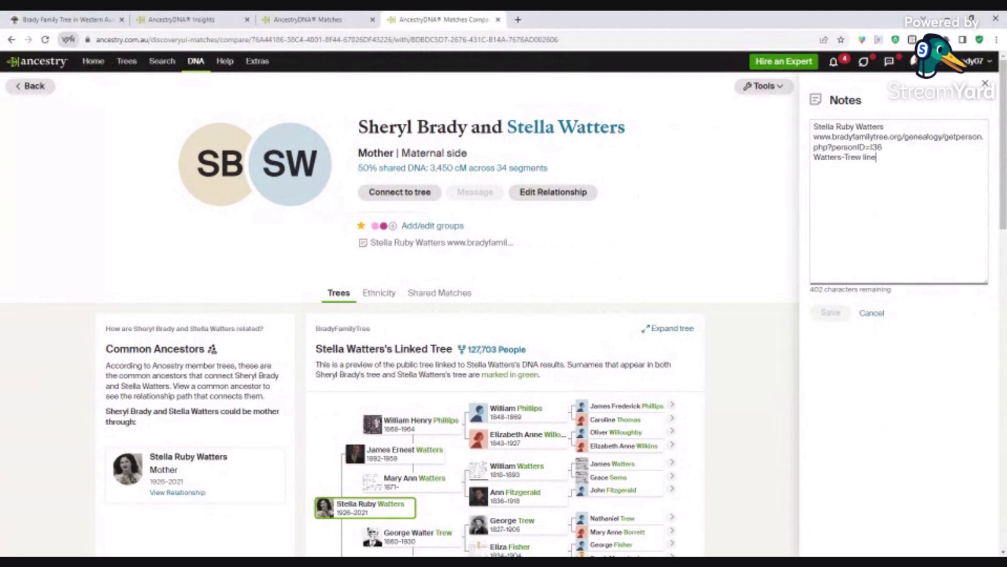
{"action": "key", "text": "ctrl+Home"}
{"action": "key", "text": "ctrl+shift+Right"}
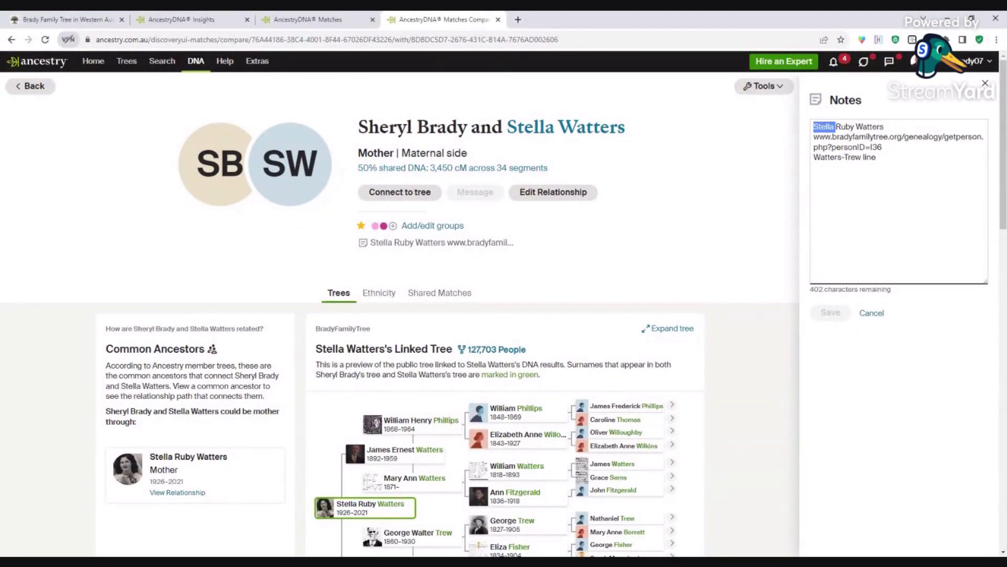
{"action": "key", "text": "ctrl+shift+Right"}
{"action": "key", "text": "ctrl+shift+Right"}
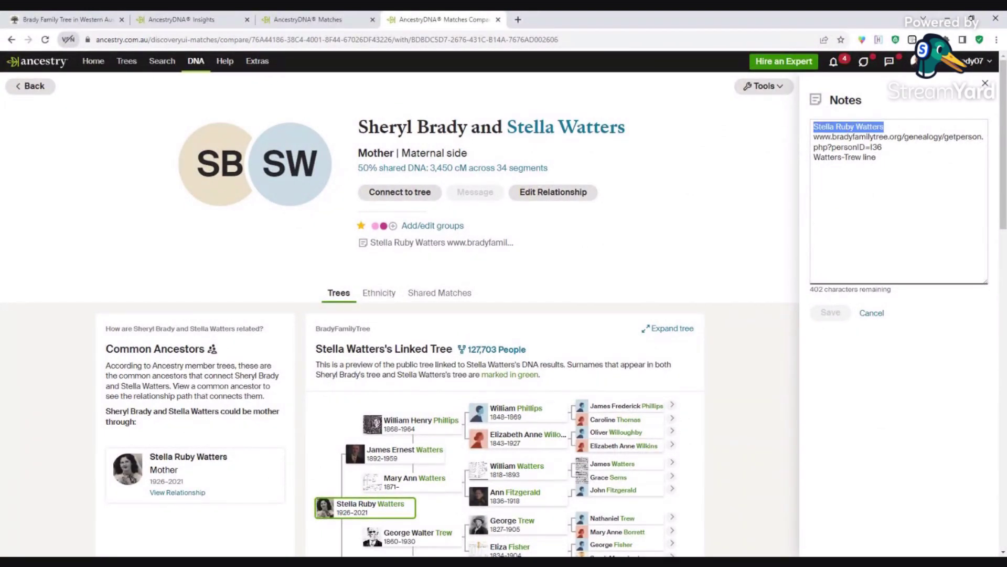
{"action": "key", "text": "Right"}
{"action": "key", "text": "Right"}
{"action": "key", "text": "shift+Down"}
{"action": "key", "text": "shift+End"}
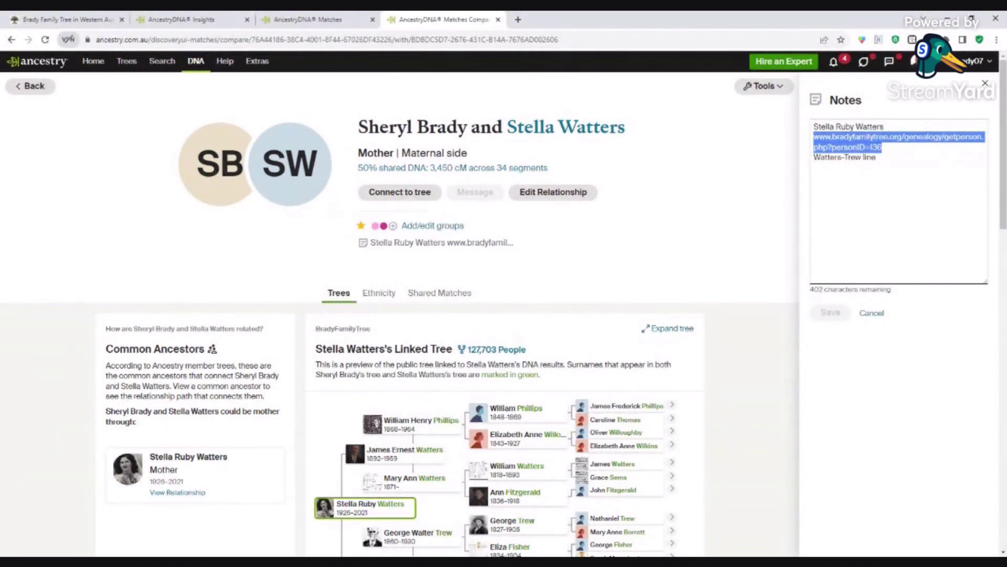
Highlight the family line description at the end of the mother's note, and close the note unedited.
{"action": "key", "text": "Right"}
{"action": "key", "text": "Right"}
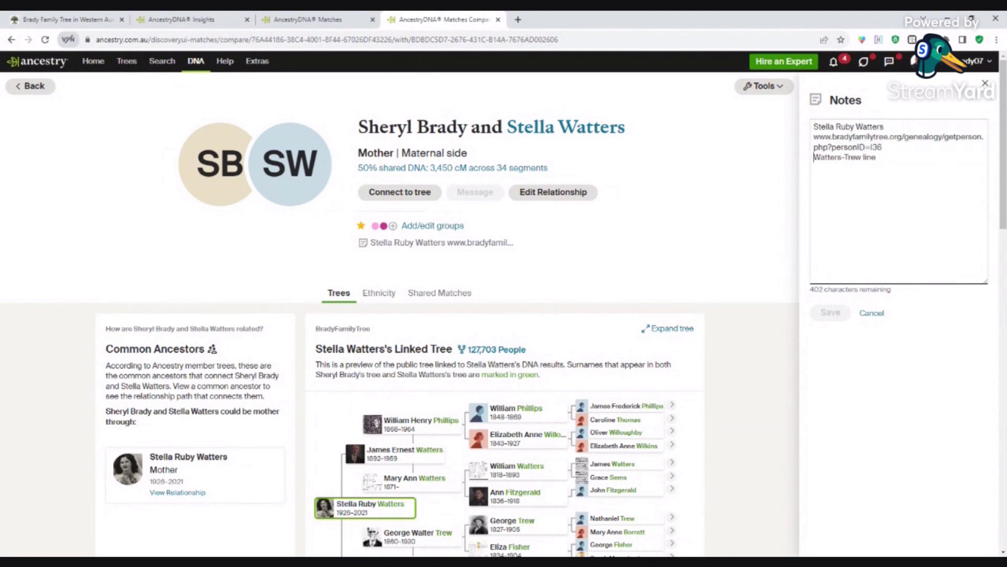
{"action": "key", "text": "ctrl+shift+Right"}
{"action": "key", "text": "ctrl+shift+Right"}
{"action": "key", "text": "ctrl+shift+Right"}
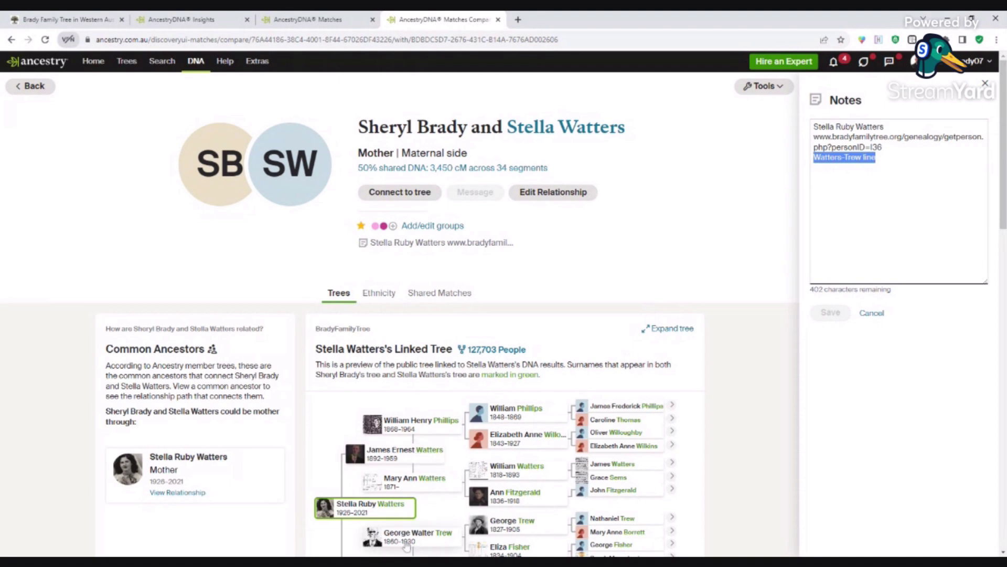
{"action": "scroll", "coordinate": [402, 545], "scroll_direction": "down", "scroll_amount": 1}
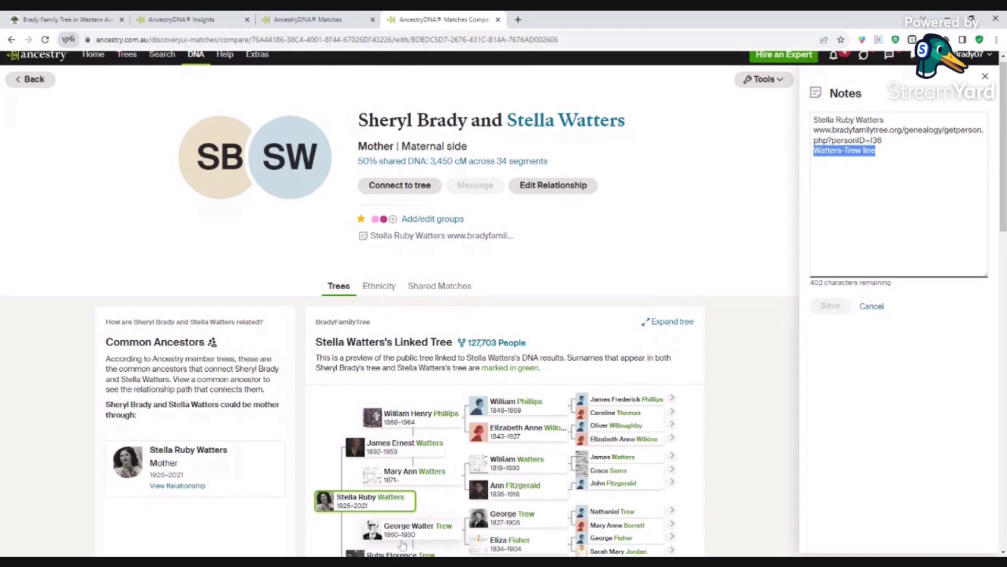
{"action": "scroll", "coordinate": [402, 545], "scroll_direction": "up", "scroll_amount": 1}
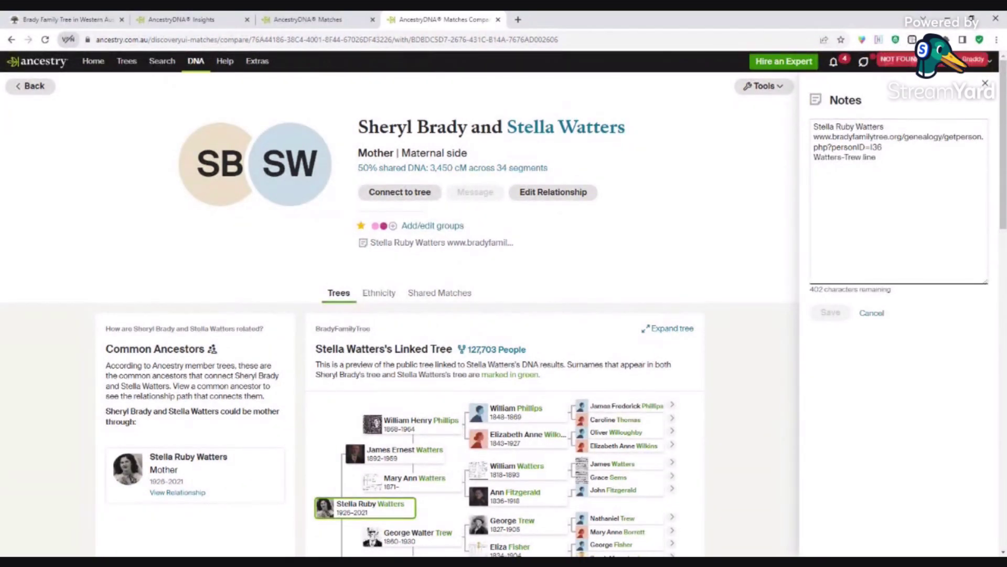
{"action": "left_click", "coordinate": [985, 82]}
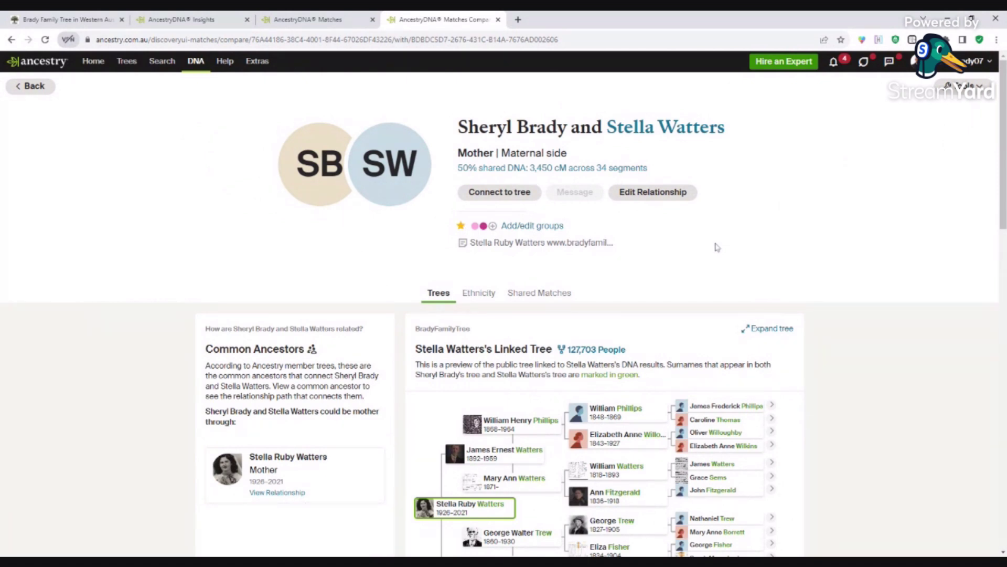
Return to the match list and add the sister and both brothers to the Fathers Maternal, Fathers Paternal, Mothers Maternal and Mothers Paternal line groups.
{"action": "left_click", "coordinate": [33, 86]}
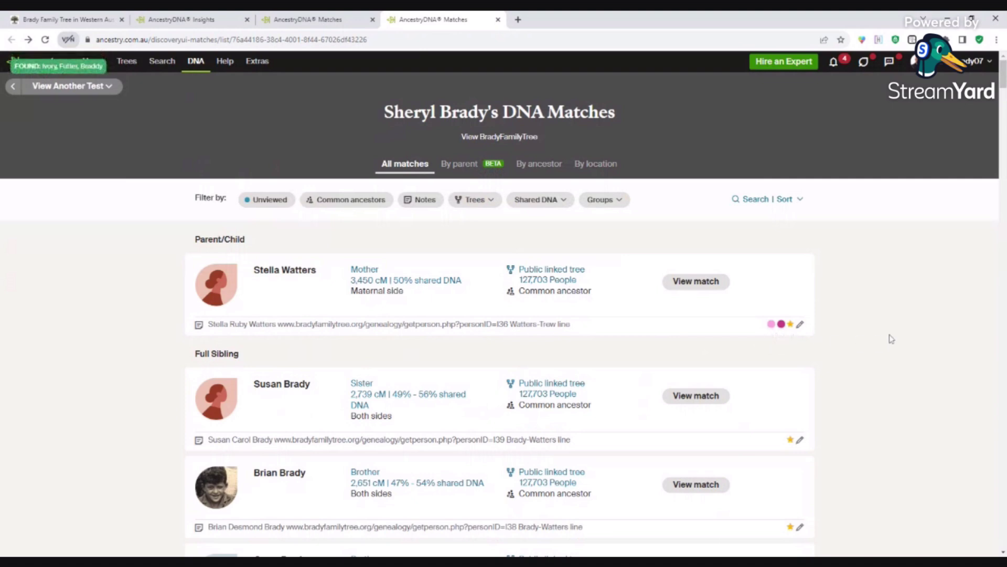
{"action": "scroll", "coordinate": [898, 340], "scroll_direction": "down", "scroll_amount": 3}
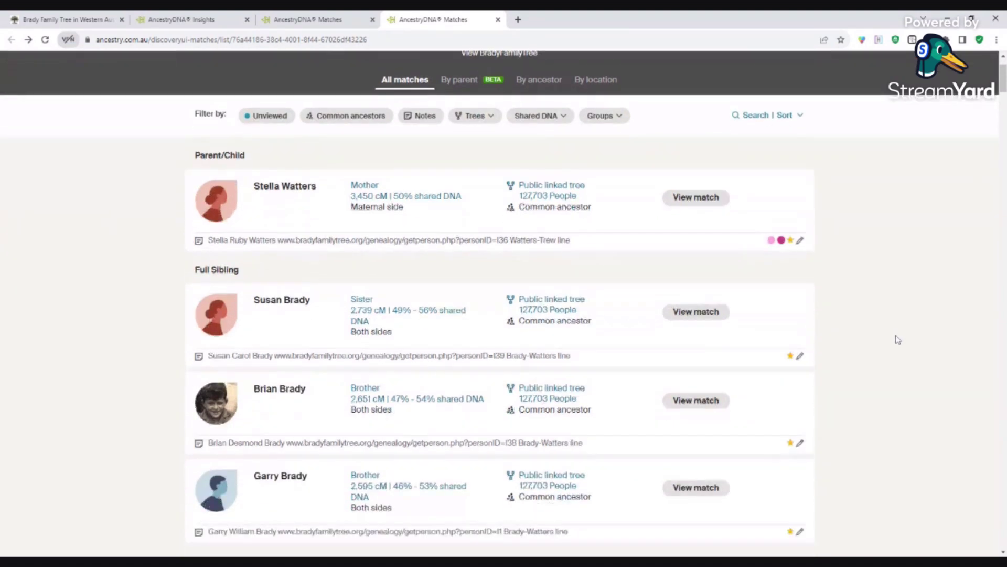
{"action": "scroll", "coordinate": [898, 339], "scroll_direction": "up", "scroll_amount": 1}
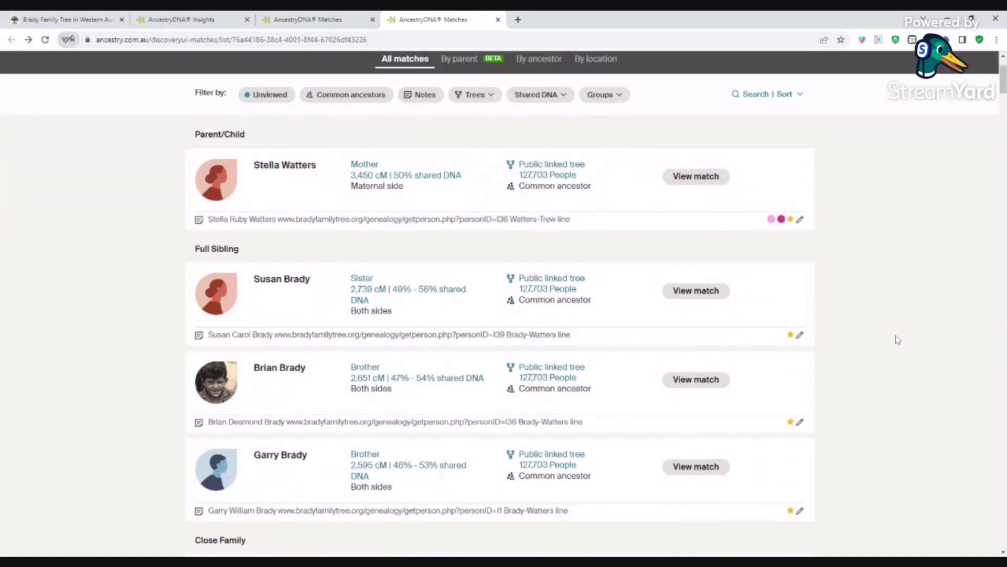
{"action": "left_click", "coordinate": [791, 335]}
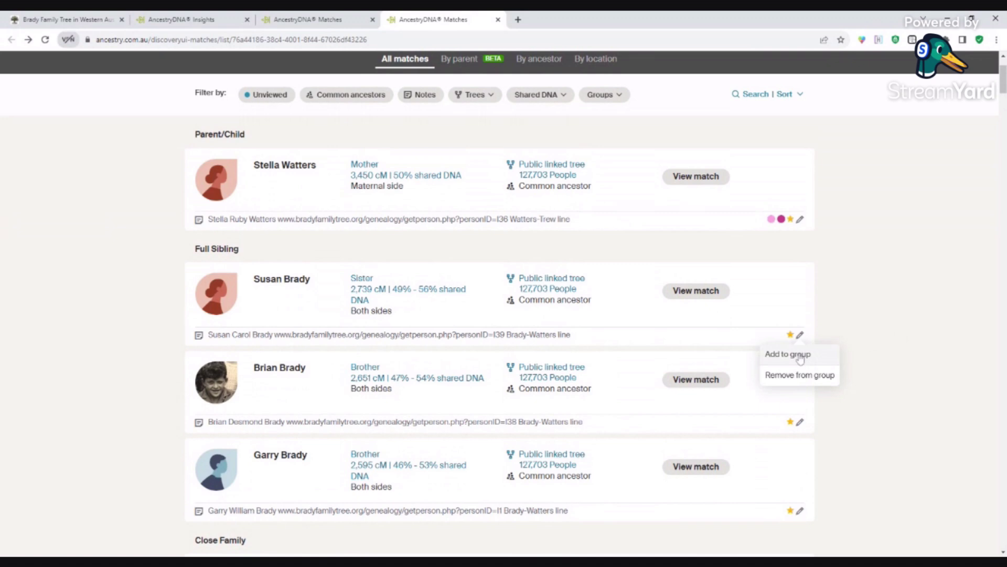
{"action": "left_click", "coordinate": [788, 355]}
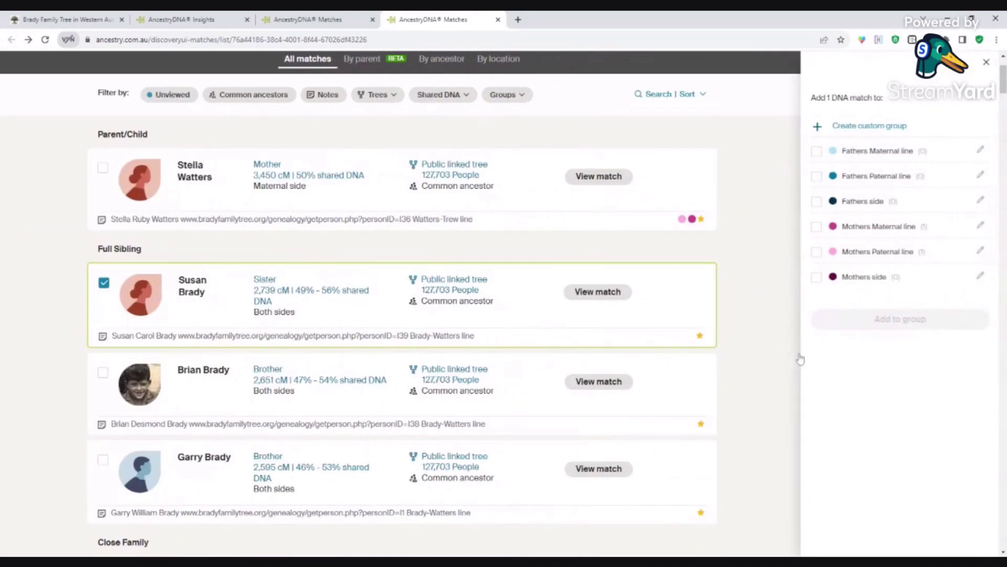
{"action": "left_click", "coordinate": [873, 152]}
{"action": "left_click", "coordinate": [868, 176]}
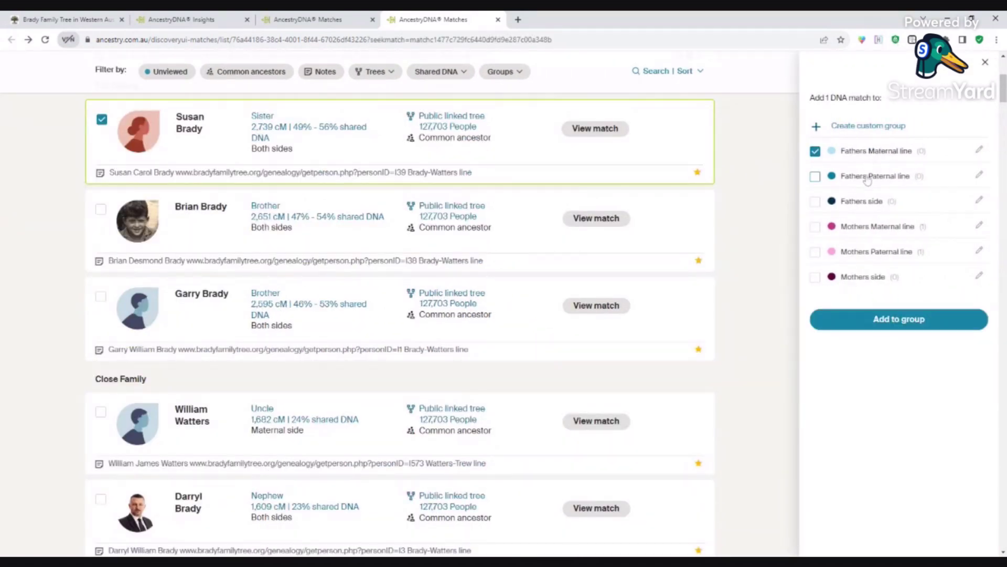
{"action": "left_click", "coordinate": [867, 230]}
{"action": "left_click", "coordinate": [878, 253]}
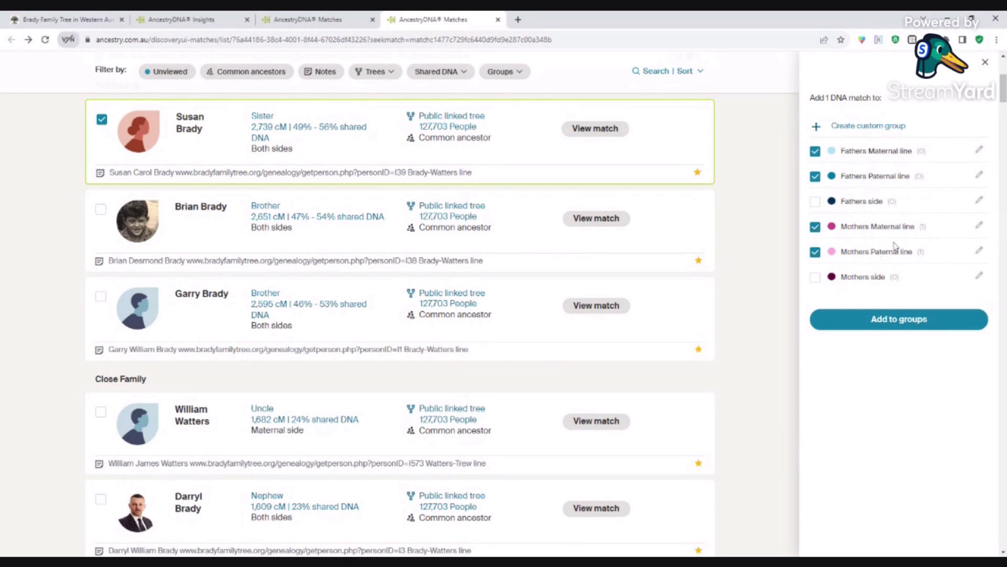
{"action": "left_click", "coordinate": [100, 209]}
{"action": "left_click", "coordinate": [100, 296]}
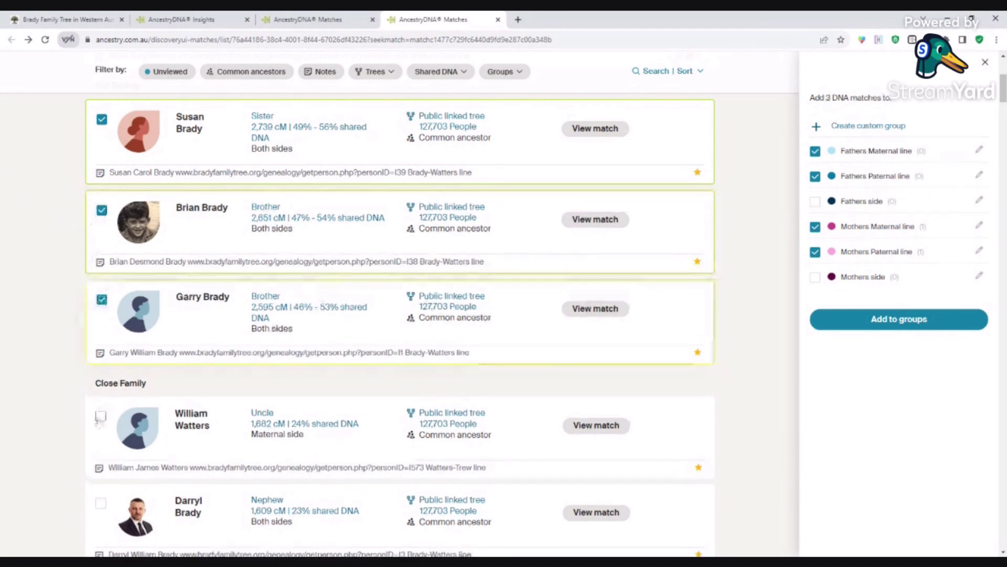
{"action": "left_click", "coordinate": [903, 323]}
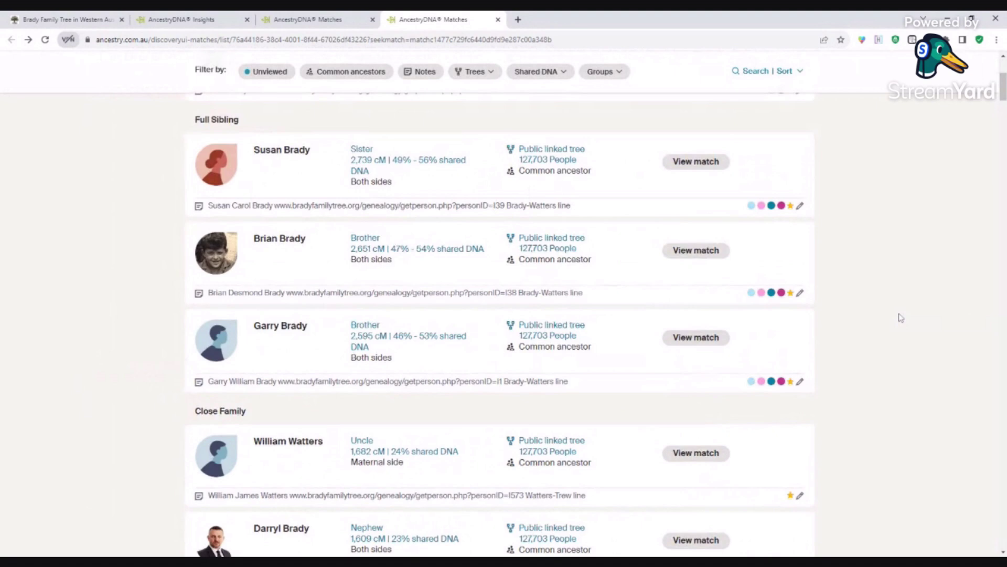
Open the maternal uncle's match details and add him to the "Mothers Maternal line" and "Mothers Paternal line" groups.
{"action": "scroll", "coordinate": [901, 318], "scroll_direction": "up", "scroll_amount": 1}
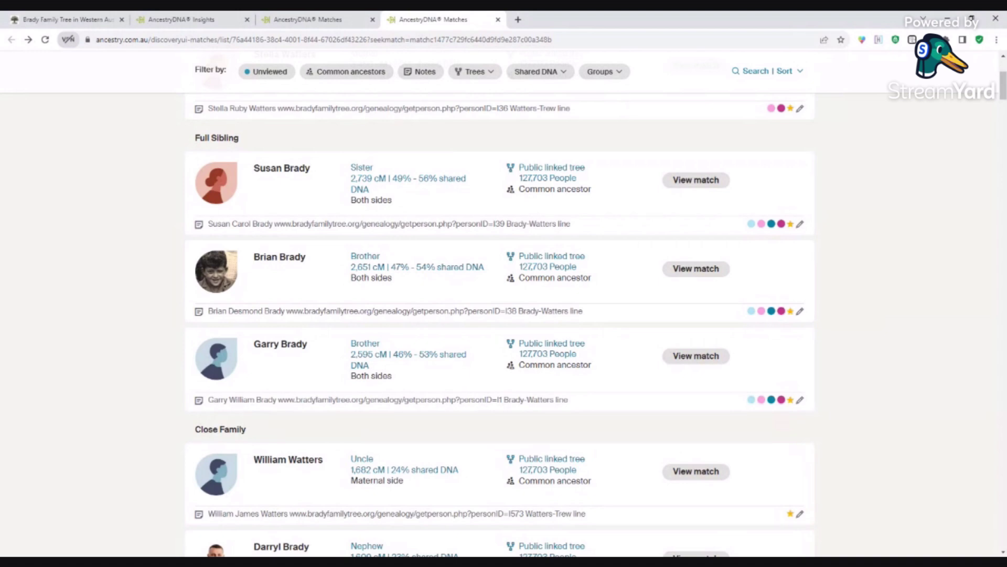
{"action": "scroll", "coordinate": [900, 314], "scroll_direction": "down", "scroll_amount": 1}
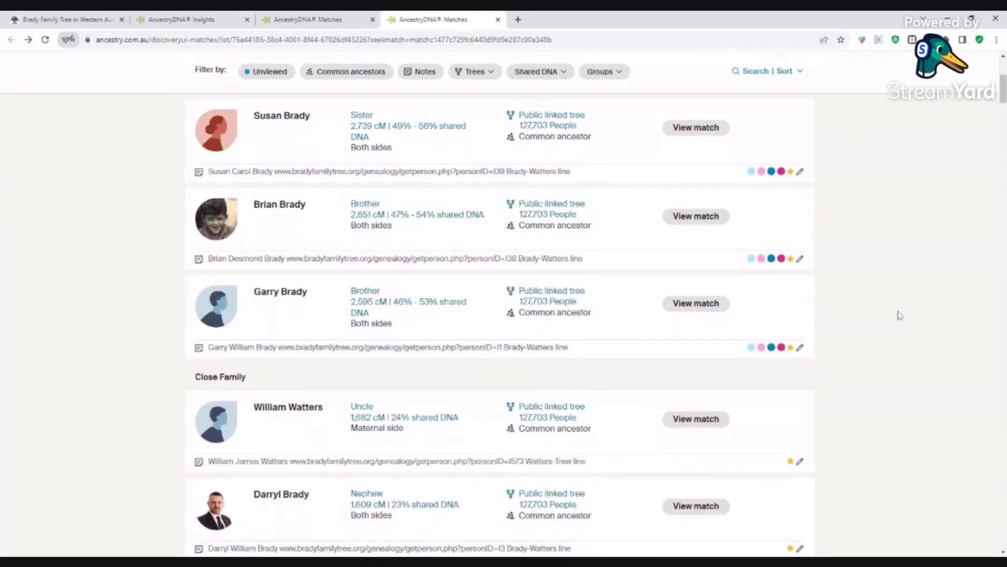
{"action": "scroll", "coordinate": [900, 315], "scroll_direction": "down", "scroll_amount": 1}
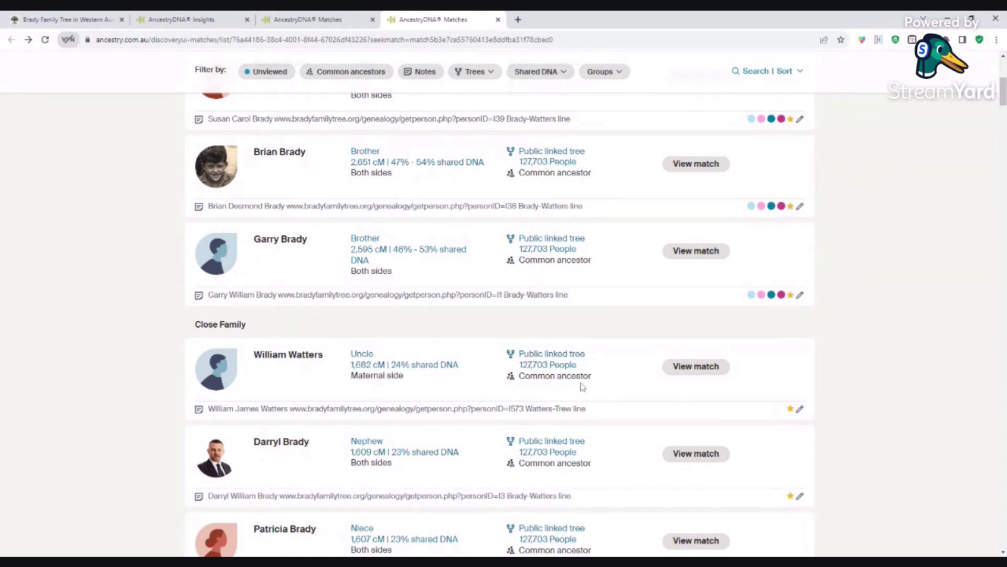
{"action": "left_click", "coordinate": [798, 412]}
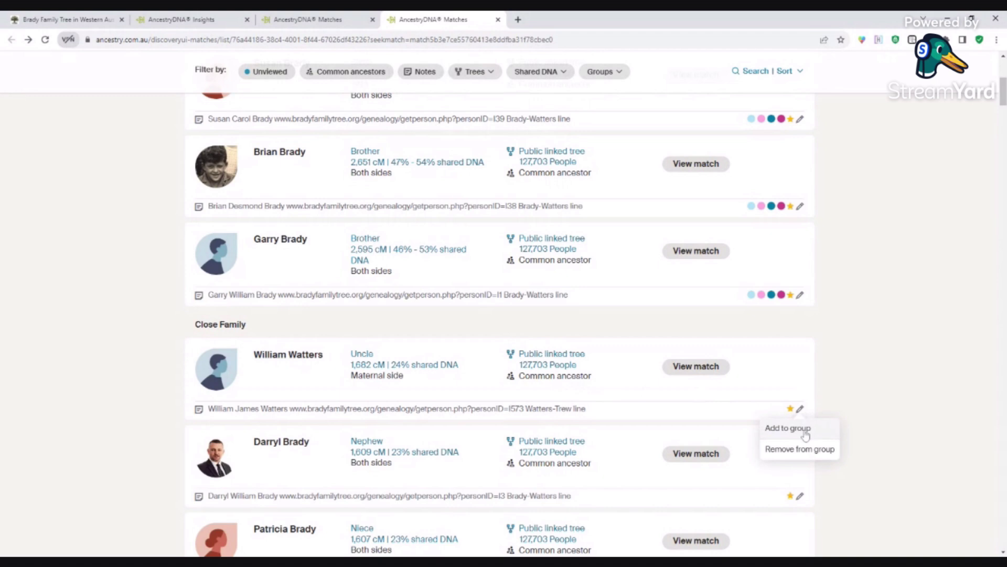
{"action": "left_click", "coordinate": [294, 357]}
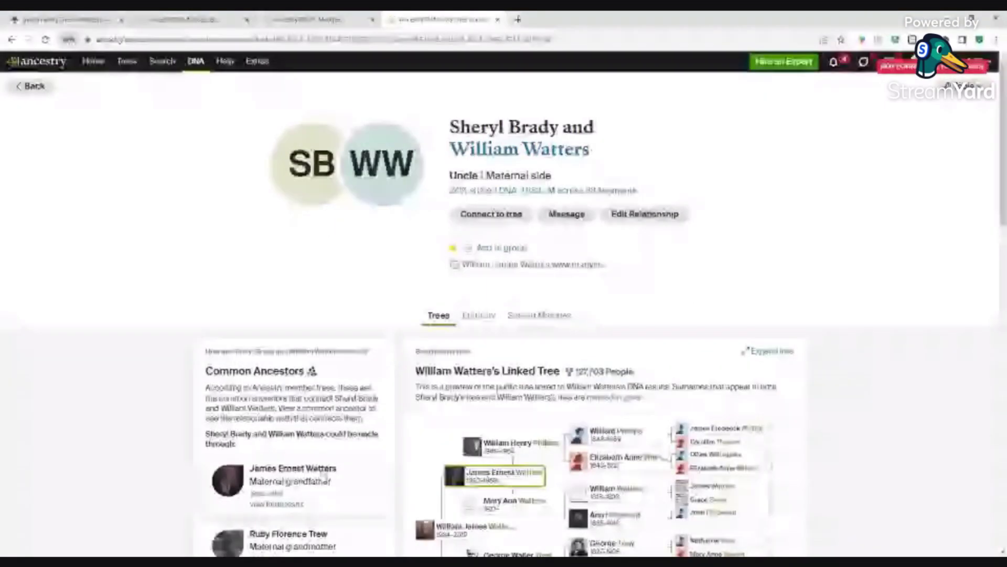
{"action": "scroll", "coordinate": [537, 525], "scroll_direction": "down", "scroll_amount": 1}
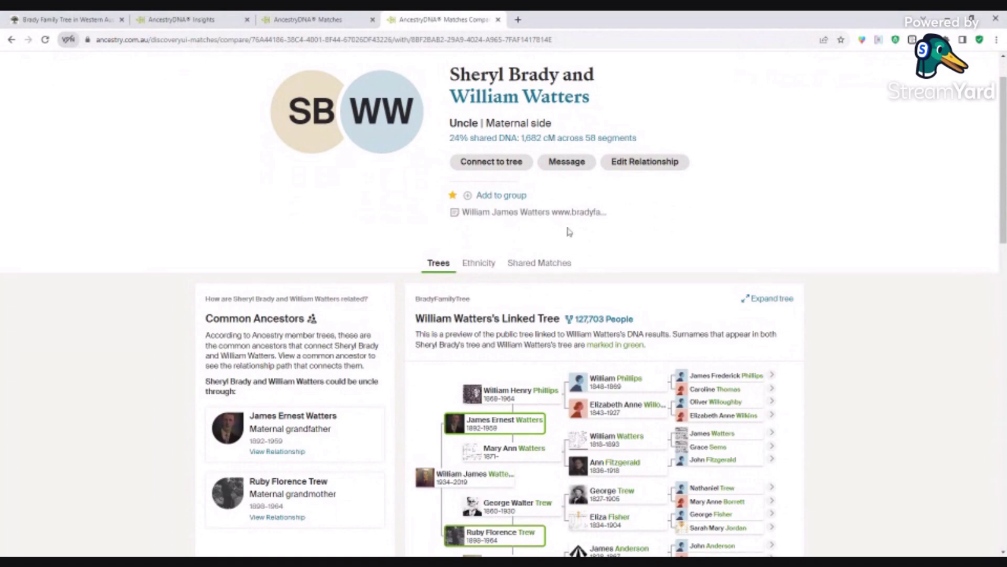
{"action": "left_click", "coordinate": [506, 197]}
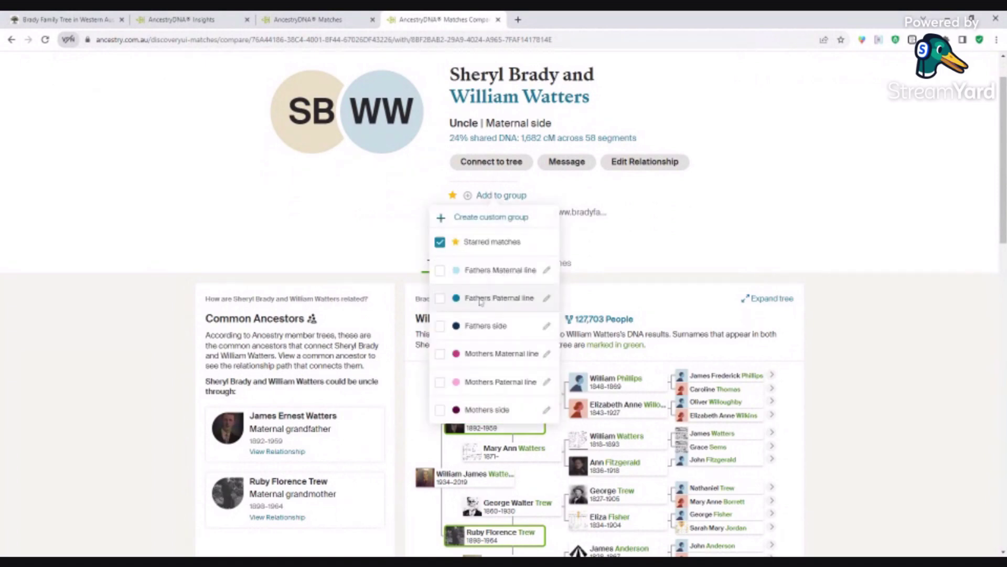
{"action": "left_click", "coordinate": [492, 357]}
{"action": "left_click", "coordinate": [489, 382]}
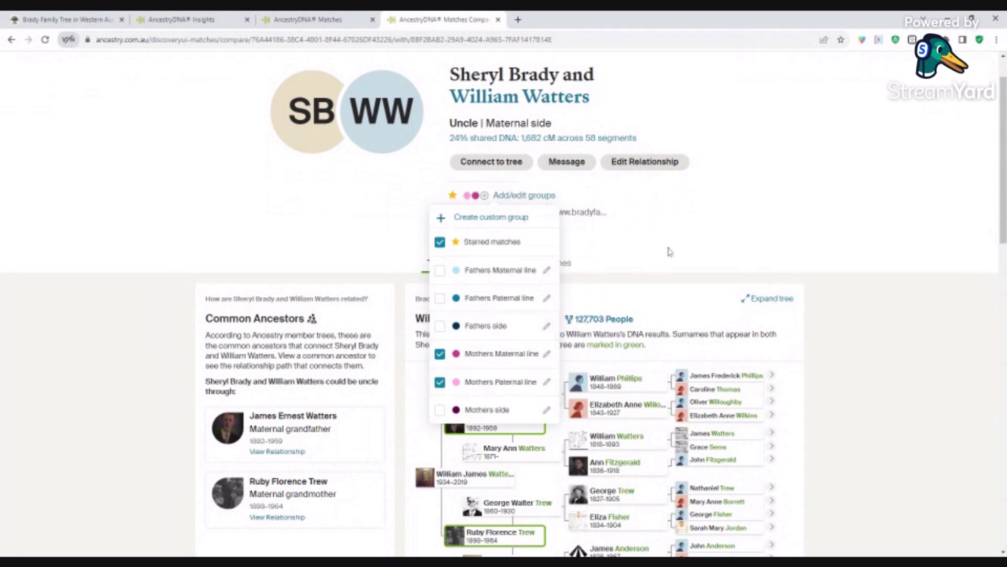
{"action": "left_click", "coordinate": [700, 231]}
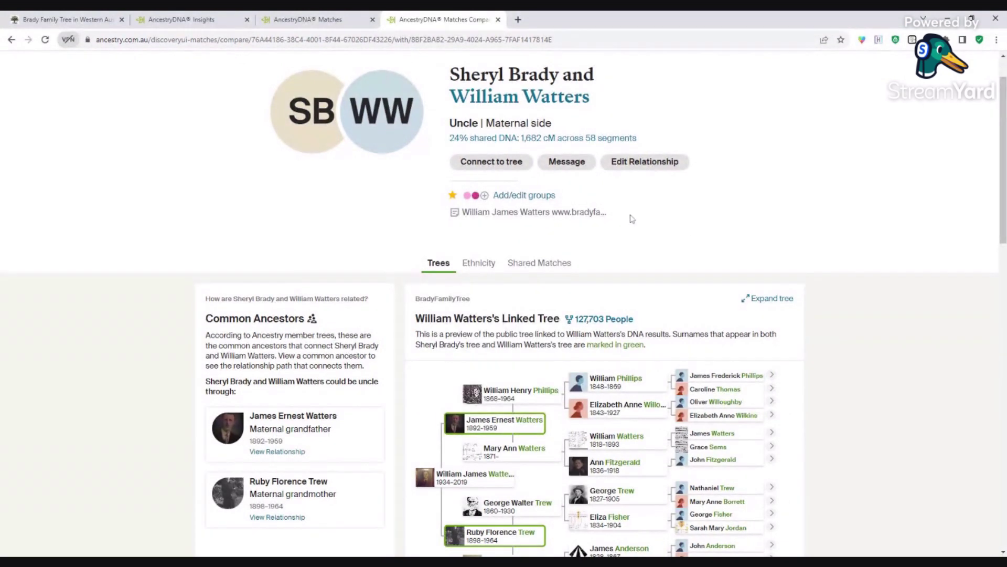
Open the note on the maternal uncle's match, highlight its family line description, and close the note unedited.
{"action": "left_click", "coordinate": [581, 214]}
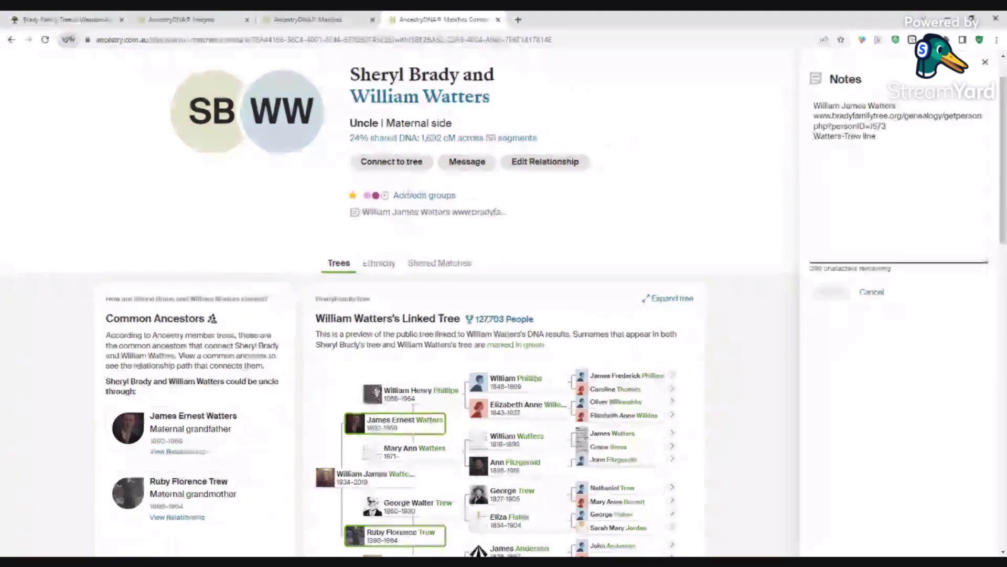
{"action": "left_click_drag", "start_coordinate": [813, 136], "coordinate": [876, 136]}
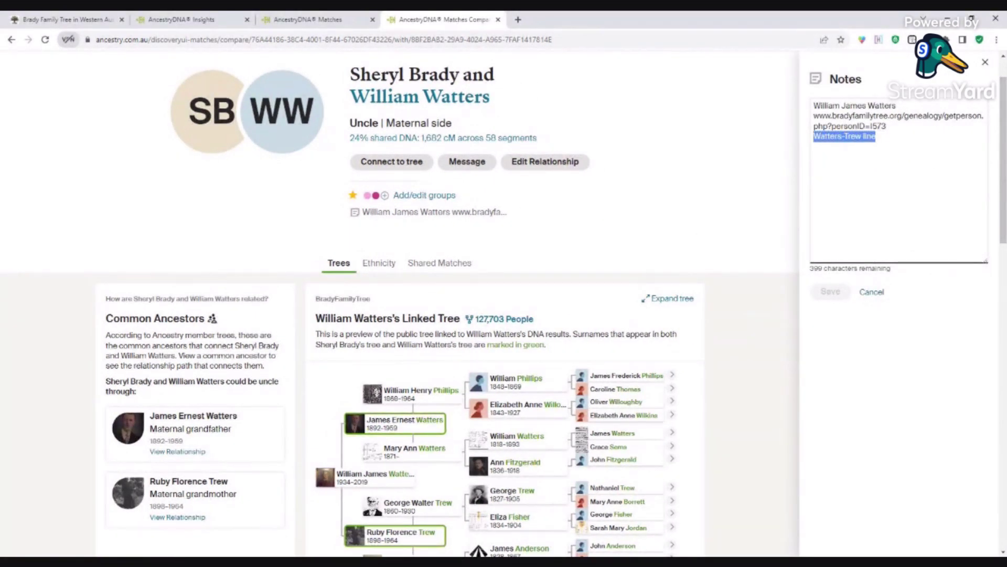
{"action": "left_click", "coordinate": [985, 63]}
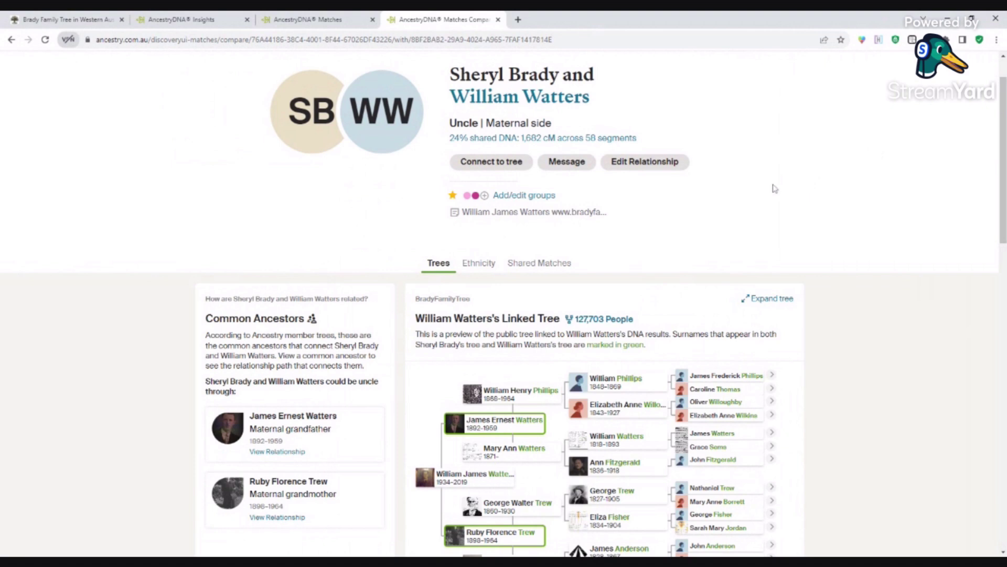
Return to the match list and add the first nephew and niece to the maternal and paternal line groups of both Fathers and Mothers.
{"action": "scroll", "coordinate": [735, 181], "scroll_direction": "up", "scroll_amount": 1}
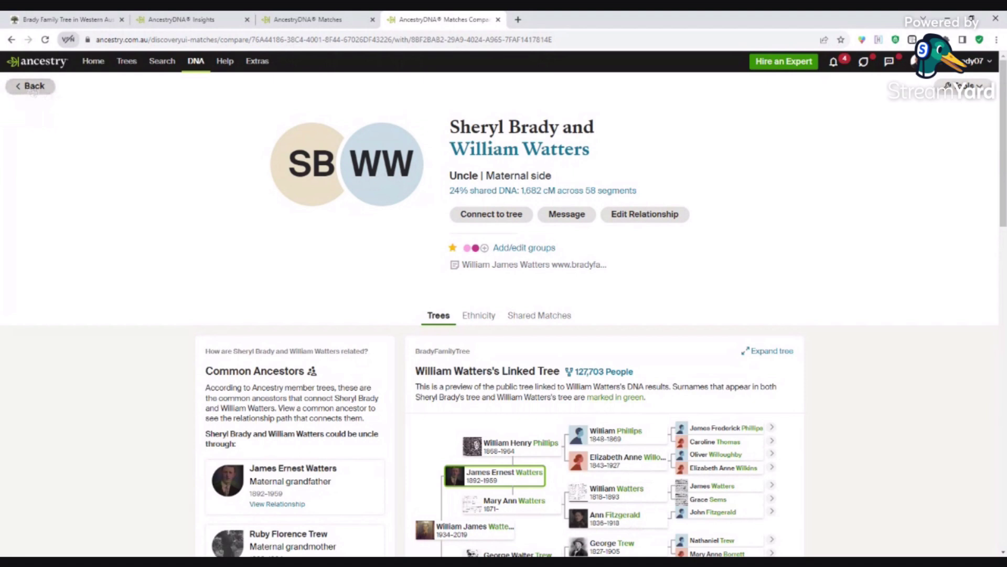
{"action": "left_click", "coordinate": [32, 91]}
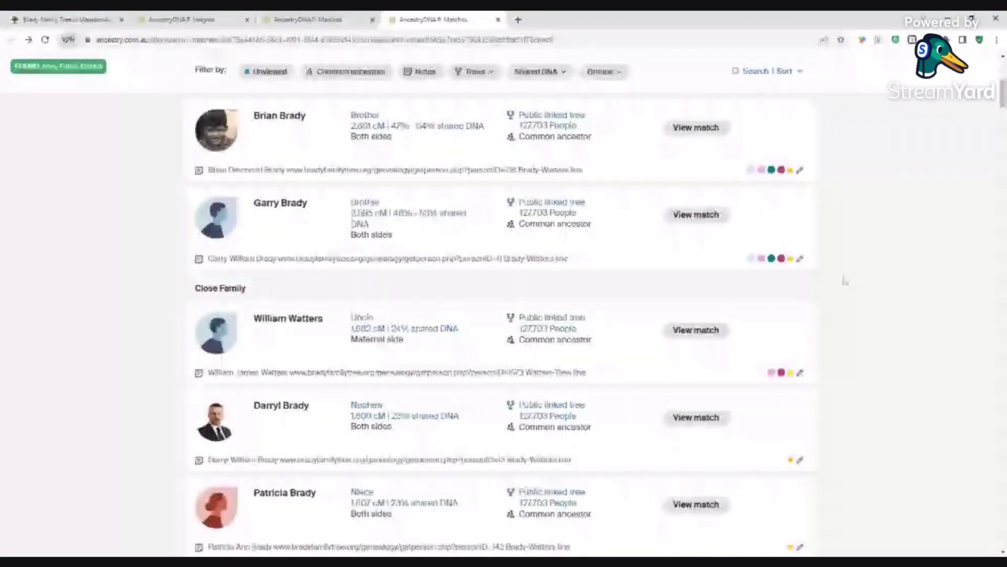
{"action": "scroll", "coordinate": [844, 281], "scroll_direction": "down", "scroll_amount": 3}
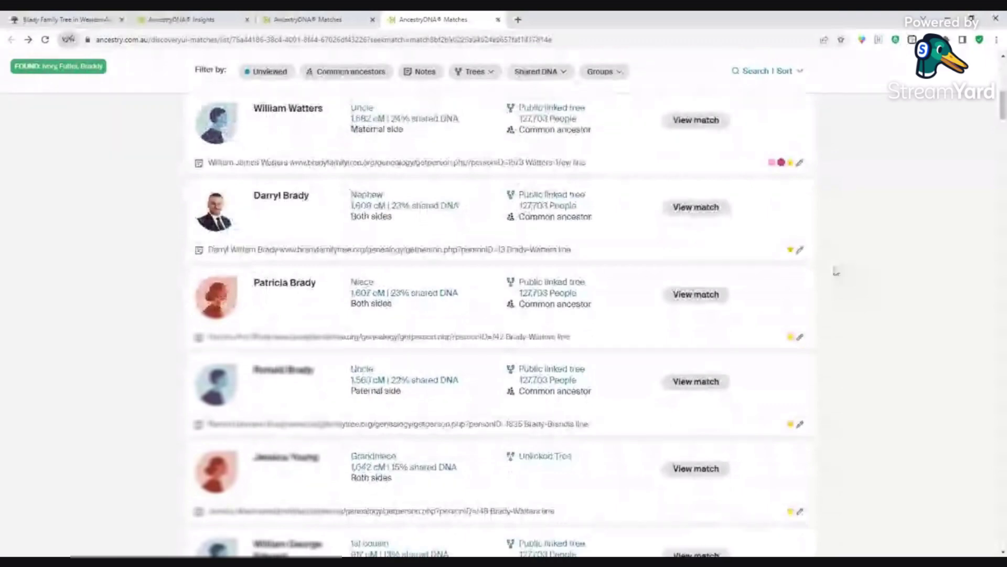
{"action": "scroll", "coordinate": [836, 270], "scroll_direction": "up", "scroll_amount": 1}
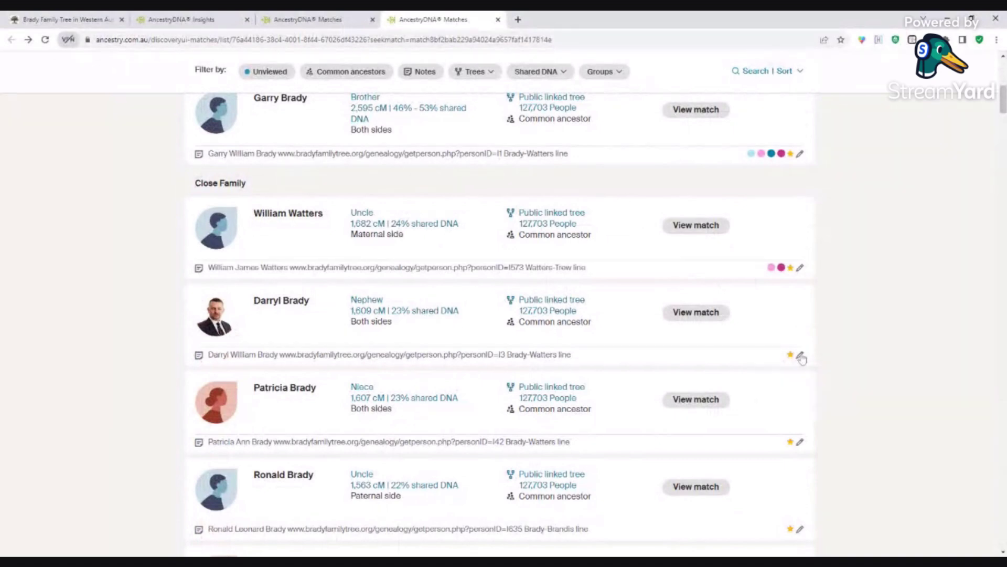
{"action": "mouse_move", "coordinate": [792, 357]}
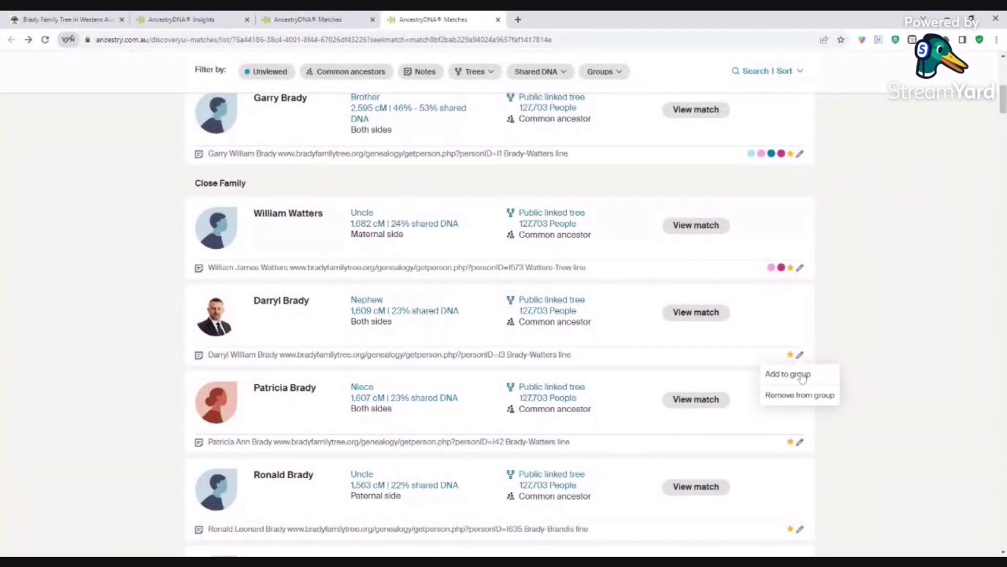
{"action": "left_click", "coordinate": [826, 372]}
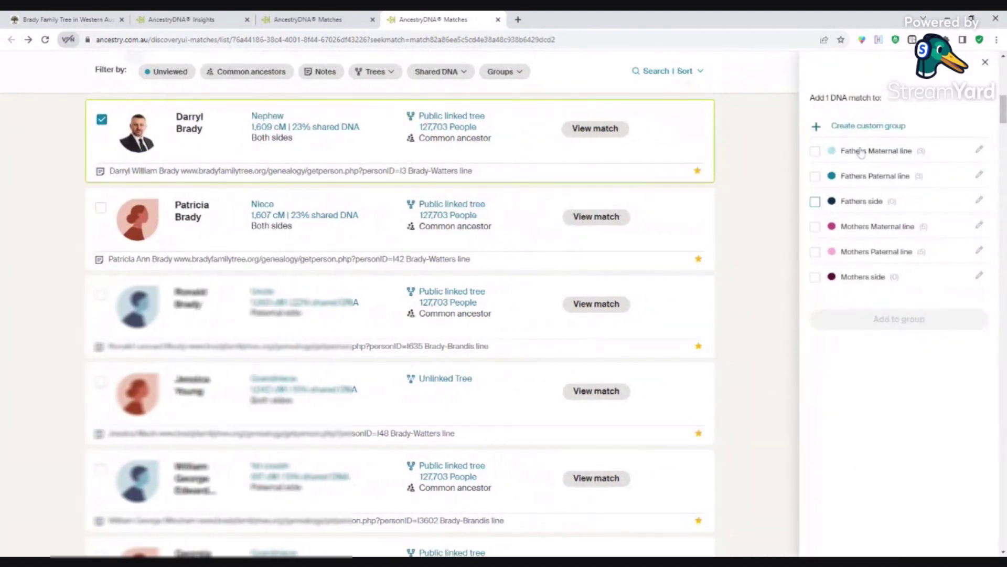
{"action": "left_click", "coordinate": [860, 152]}
{"action": "left_click", "coordinate": [860, 176]}
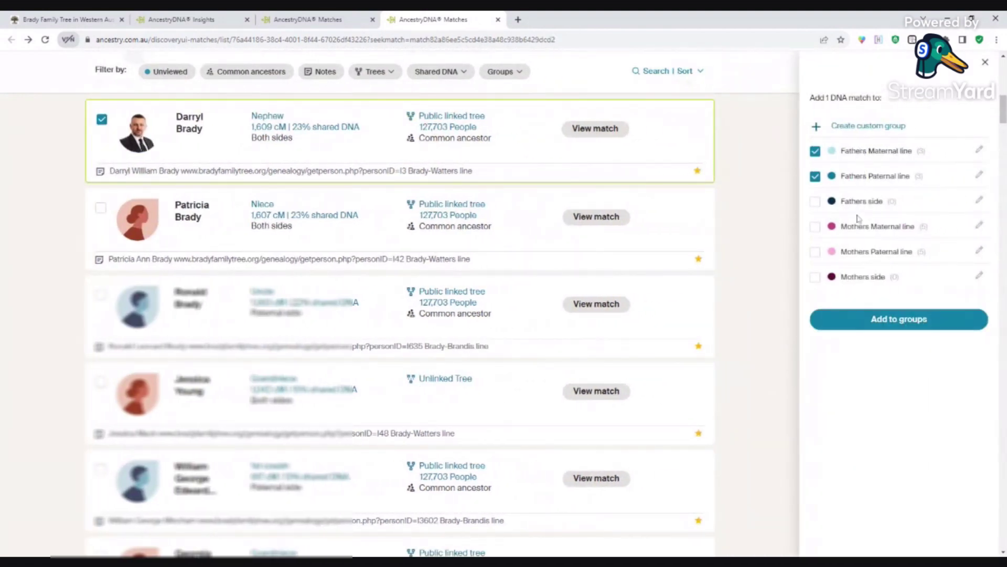
{"action": "left_click", "coordinate": [858, 228]}
{"action": "left_click", "coordinate": [857, 254]}
{"action": "left_click", "coordinate": [101, 207]}
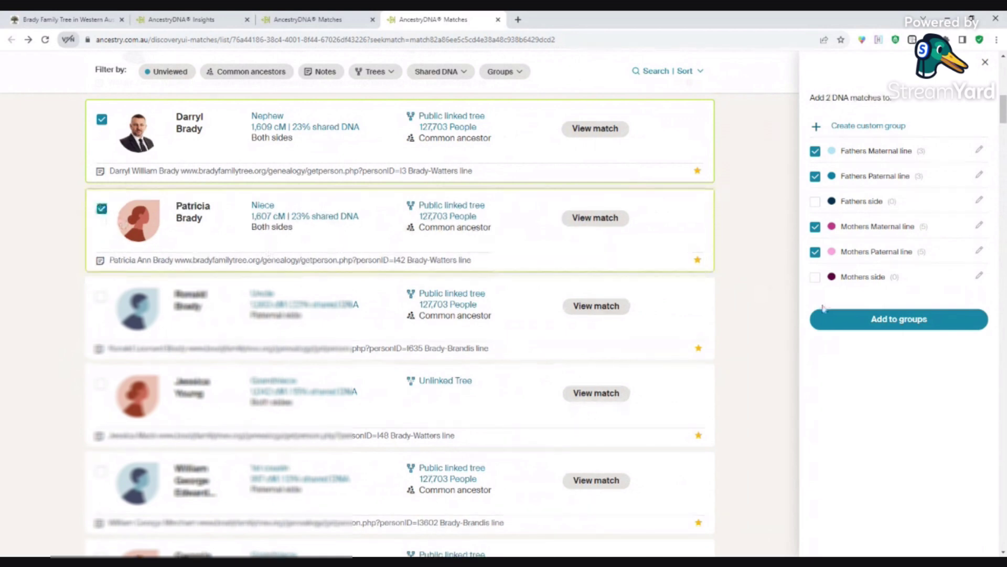
{"action": "left_click", "coordinate": [899, 320]}
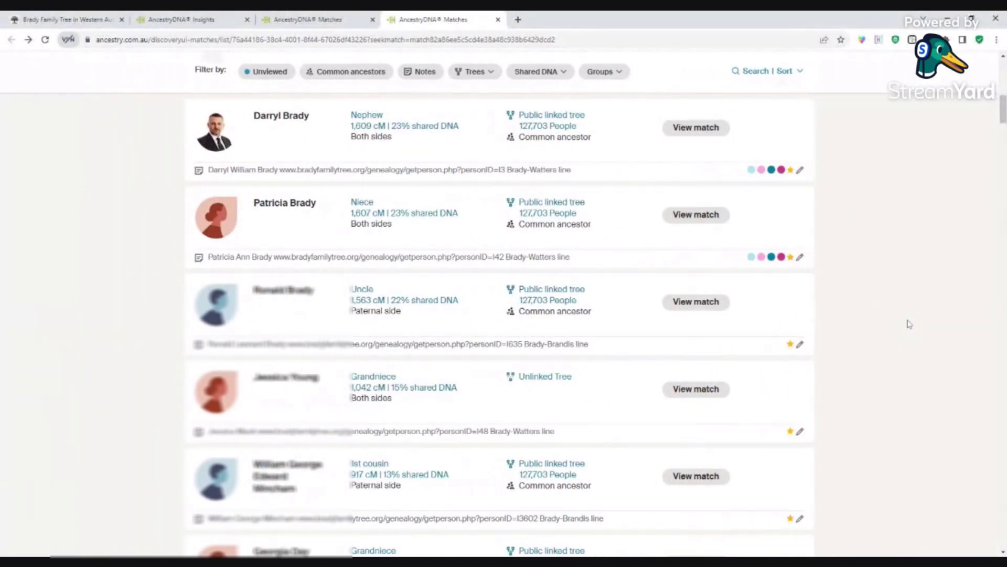
Examine the custom groups in the match list's group filter and close it without applying a filter.
{"action": "scroll", "coordinate": [909, 324], "scroll_direction": "up", "scroll_amount": 3}
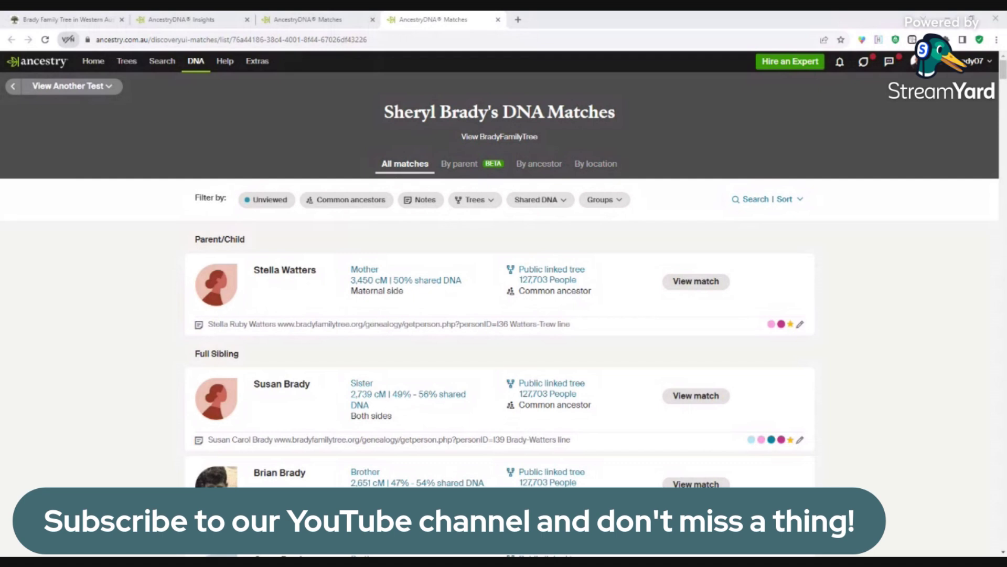
{"action": "left_click", "coordinate": [604, 199]}
{"action": "scroll", "coordinate": [619, 361], "scroll_direction": "down", "scroll_amount": 3}
{"action": "scroll", "coordinate": [619, 361], "scroll_direction": "down", "scroll_amount": 2}
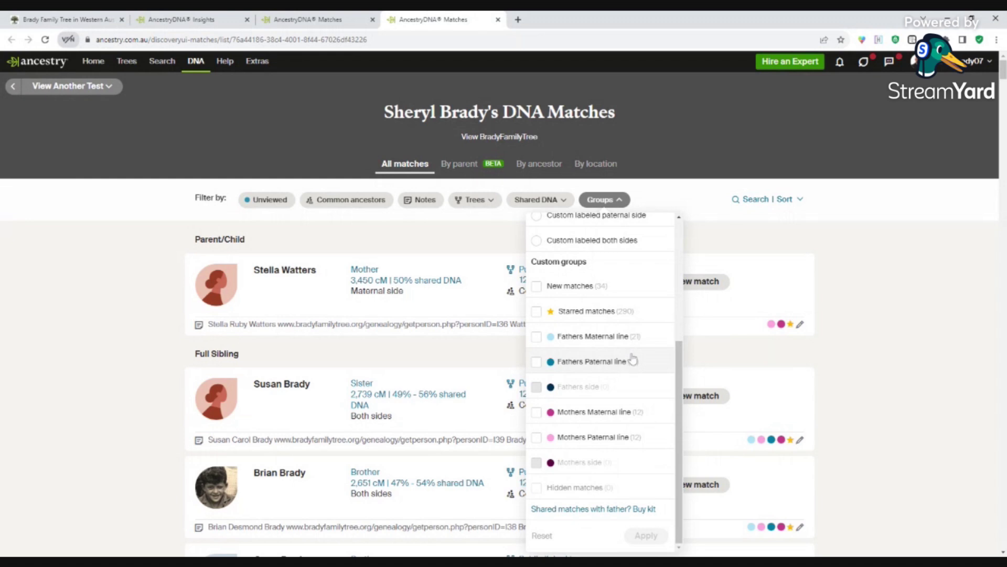
{"action": "left_click", "coordinate": [857, 342]}
Look through the group colour dots and family line notes on the matches from close family down to second cousins.
{"action": "scroll", "coordinate": [896, 356], "scroll_direction": "down", "scroll_amount": 1}
{"action": "scroll", "coordinate": [895, 355], "scroll_direction": "down", "scroll_amount": 2}
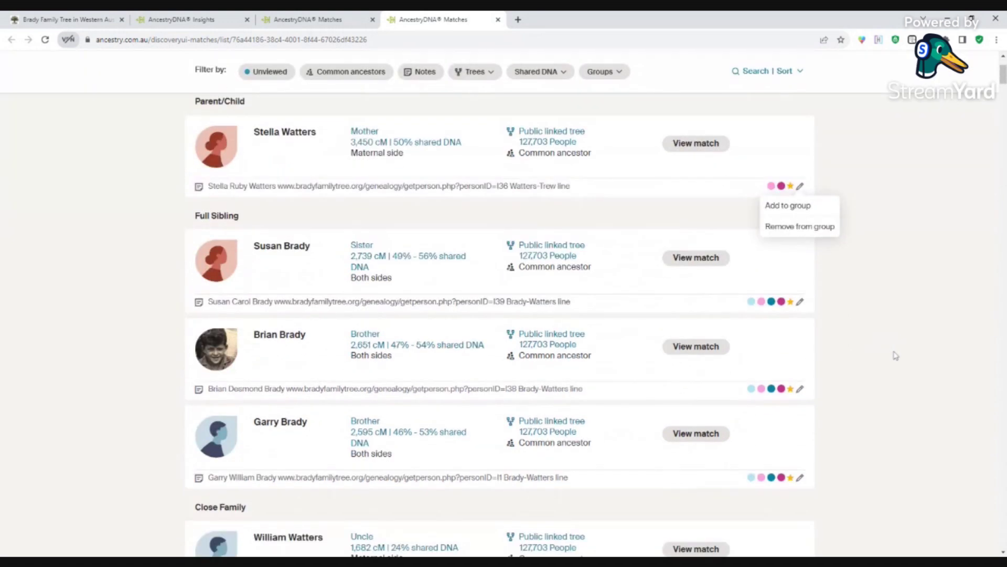
{"action": "scroll", "coordinate": [895, 355], "scroll_direction": "down", "scroll_amount": 10}
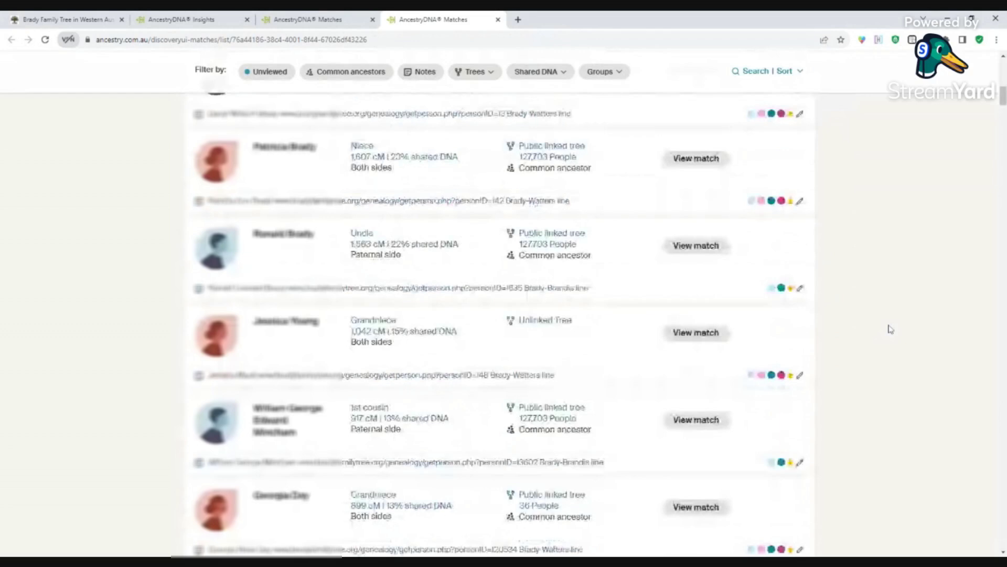
{"action": "scroll", "coordinate": [891, 329], "scroll_direction": "down", "scroll_amount": 10}
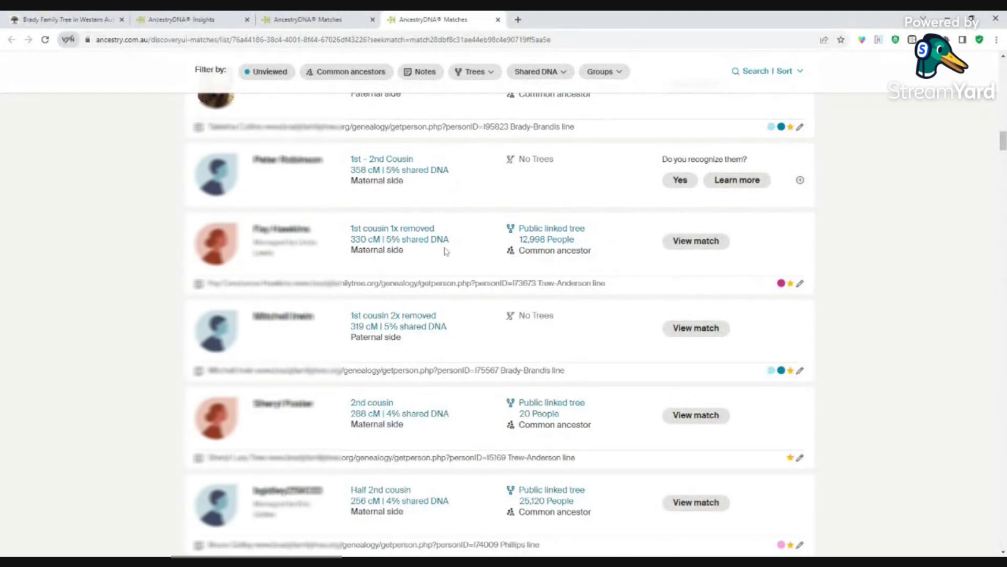
Open the 330 cM maternal first cousin once removed's match and view the relationship diagram for the first common ancestor in a new tab.
{"action": "left_click", "coordinate": [305, 234]}
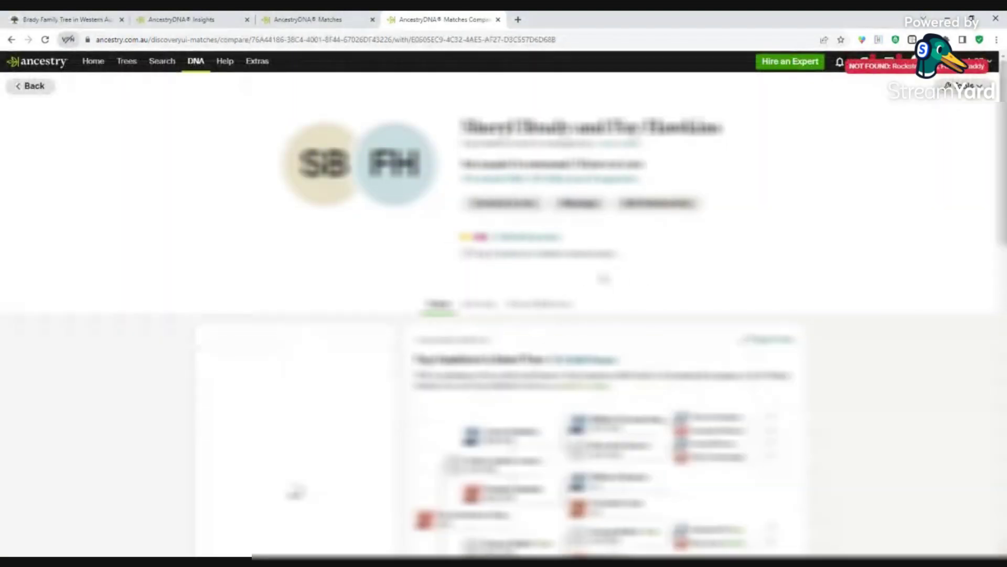
{"action": "scroll", "coordinate": [294, 491], "scroll_direction": "down", "scroll_amount": 2}
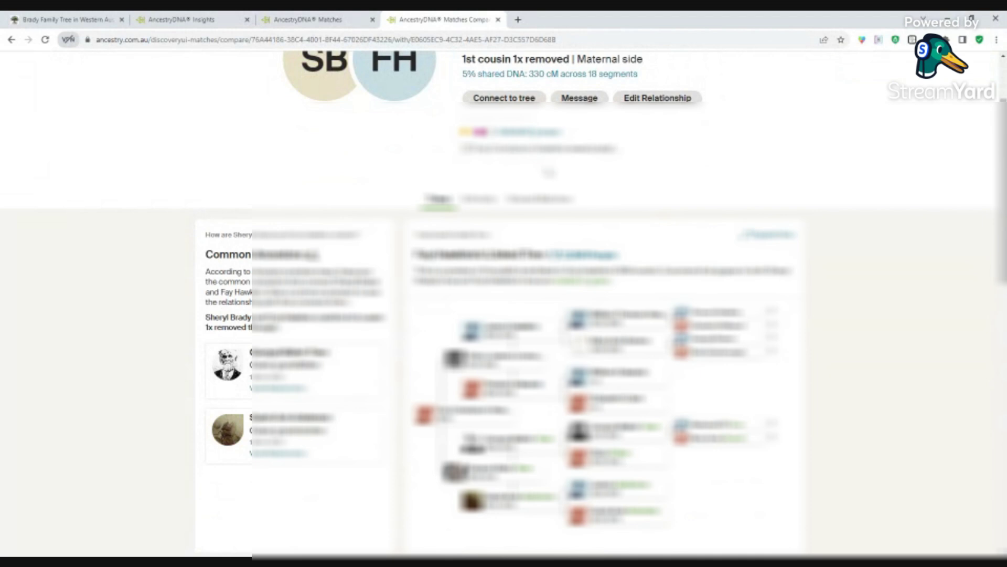
{"action": "left_click", "coordinate": [278, 388], "text": "ctrl"}
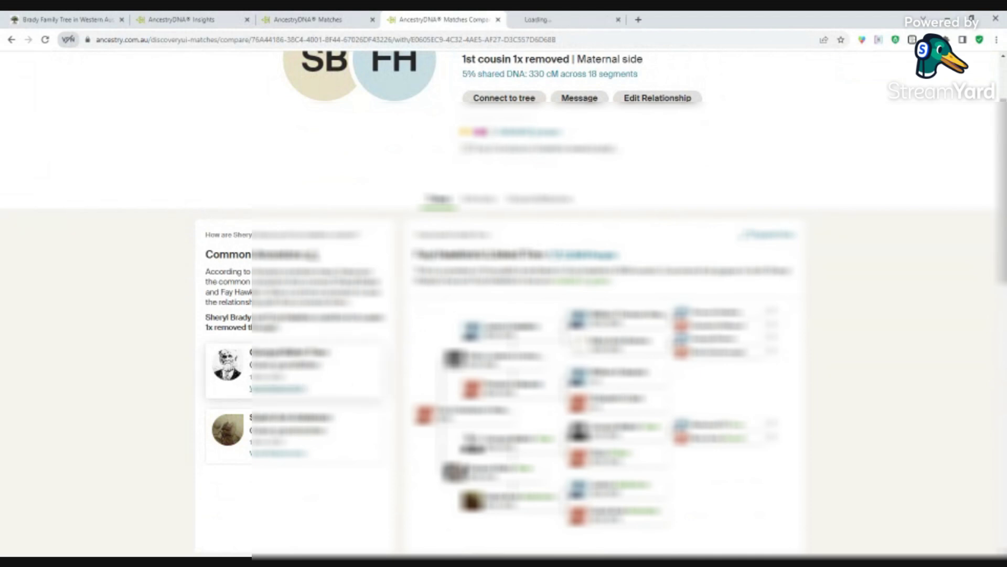
{"action": "left_click", "coordinate": [572, 21]}
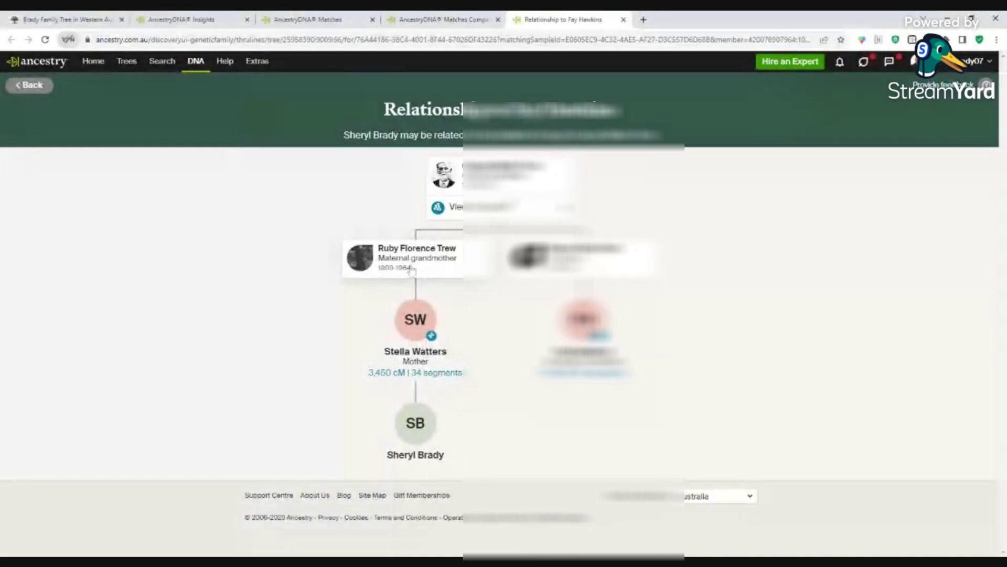
Open the shared matches of the 330 cM cousin and check their group colour dots down to the first ungrouped match.
{"action": "left_click", "coordinate": [462, 24]}
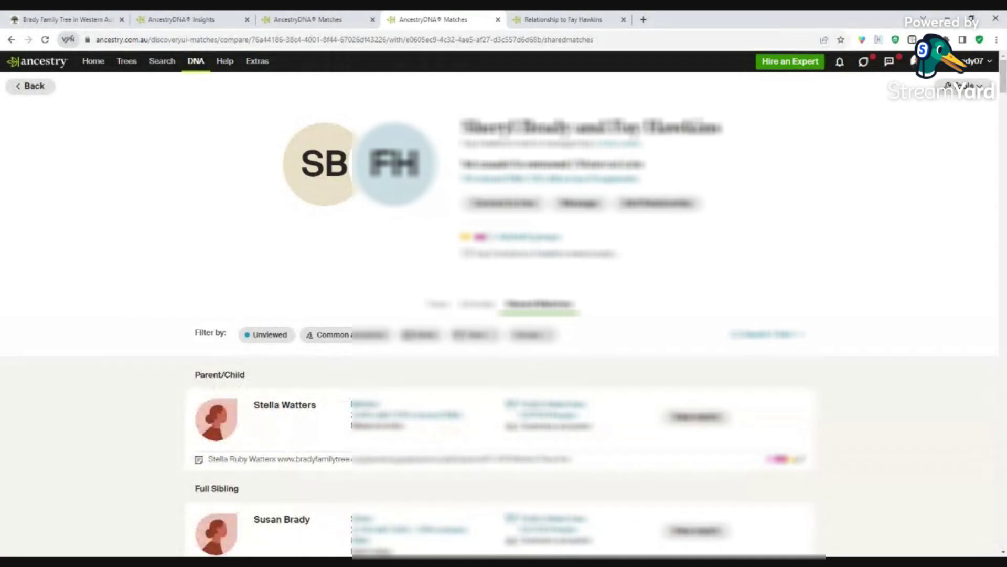
{"action": "scroll", "coordinate": [801, 257], "scroll_direction": "down", "scroll_amount": 1}
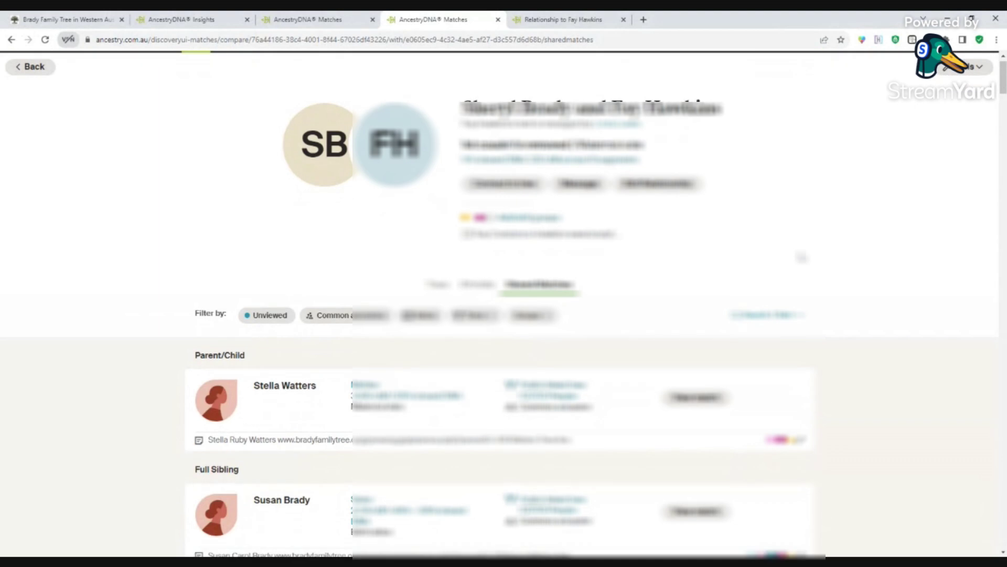
{"action": "scroll", "coordinate": [801, 257], "scroll_direction": "down", "scroll_amount": 2}
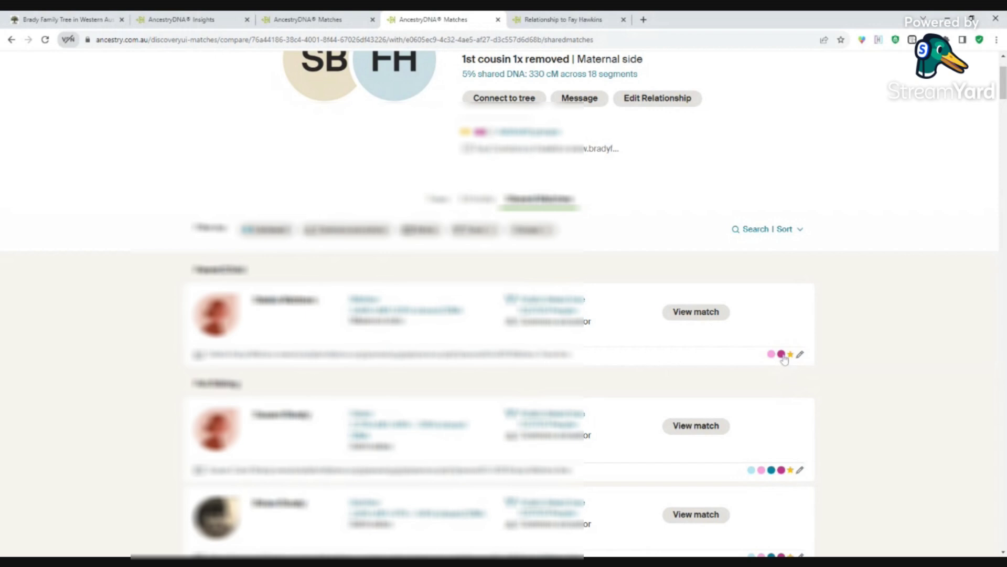
{"action": "scroll", "coordinate": [784, 361], "scroll_direction": "down", "scroll_amount": 3}
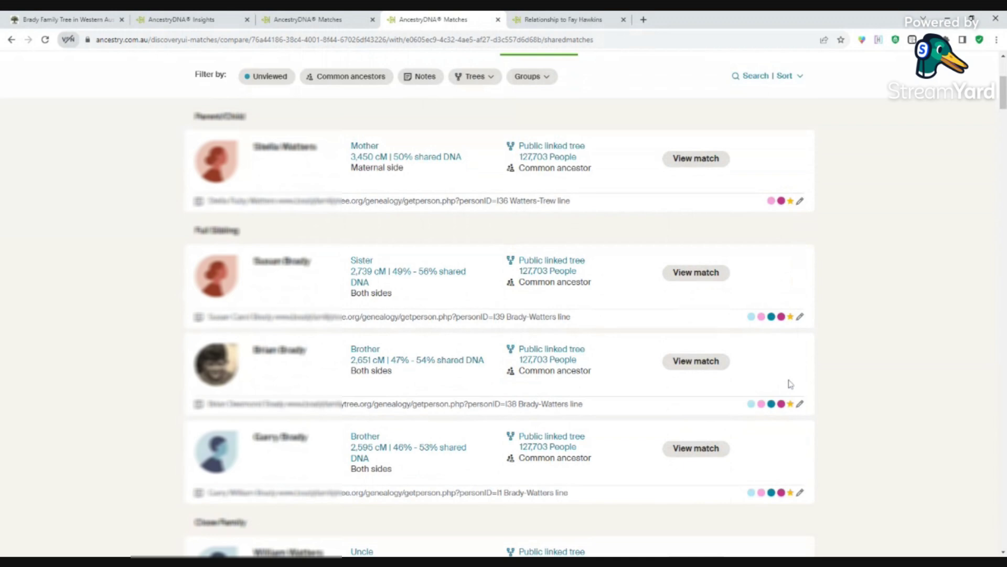
{"action": "scroll", "coordinate": [791, 383], "scroll_direction": "down", "scroll_amount": 10}
{"action": "scroll", "coordinate": [790, 374], "scroll_direction": "down", "scroll_amount": 3}
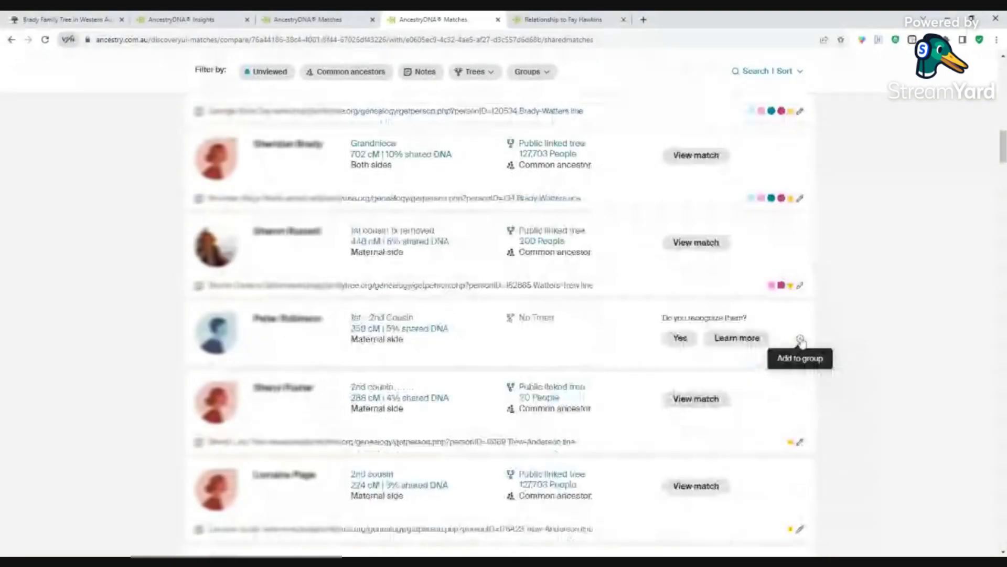
Add the cousin's shared matches, from the ungrouped 1st–2nd Cousin down to the end of the list, to the Mothers Maternal line group.
{"action": "left_click", "coordinate": [800, 340]}
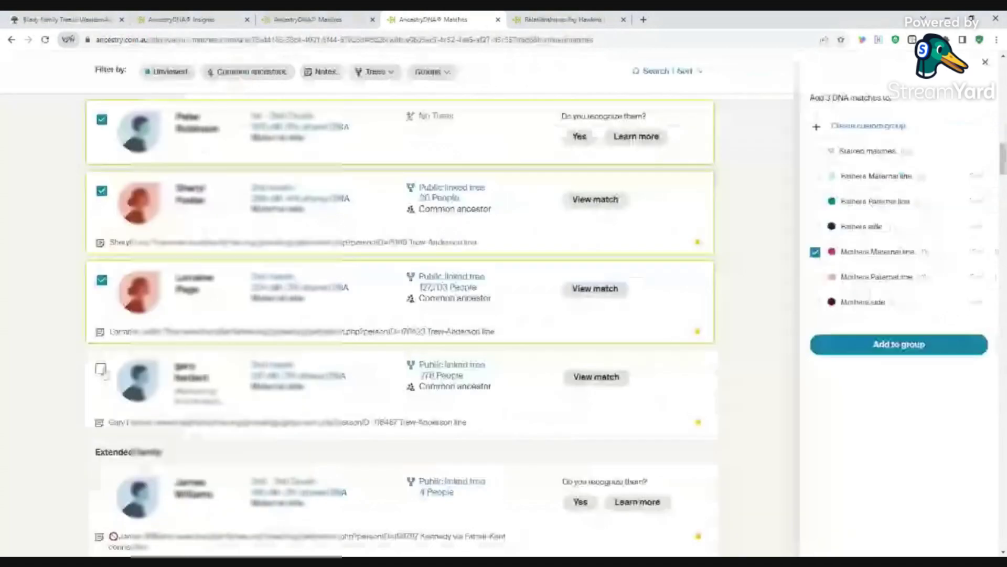
{"action": "scroll", "coordinate": [104, 265], "scroll_direction": "down", "scroll_amount": 4}
{"action": "left_click", "coordinate": [101, 277]}
{"action": "left_click", "coordinate": [101, 373]}
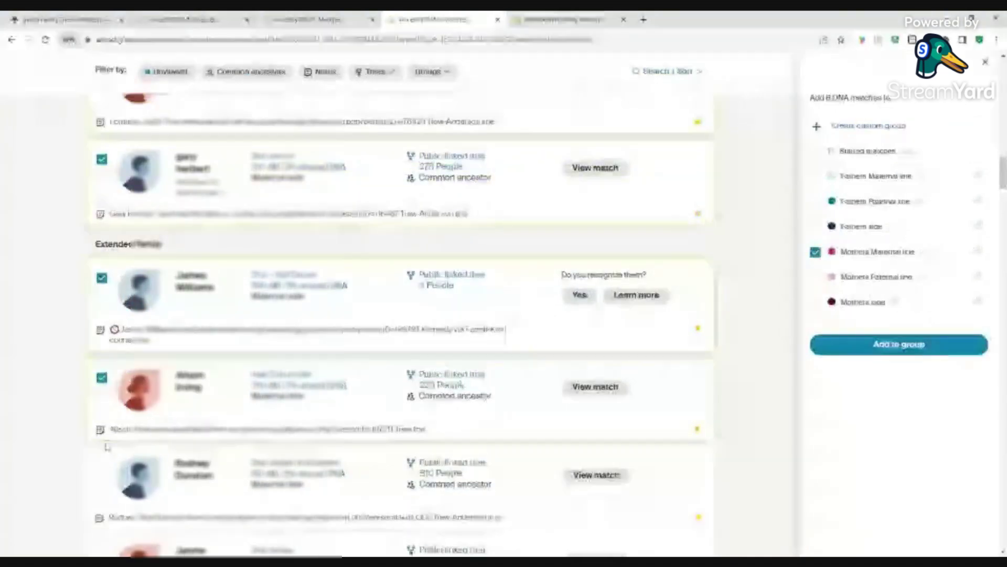
{"action": "scroll", "coordinate": [104, 270], "scroll_direction": "down", "scroll_amount": 4}
{"action": "left_click", "coordinate": [101, 270]}
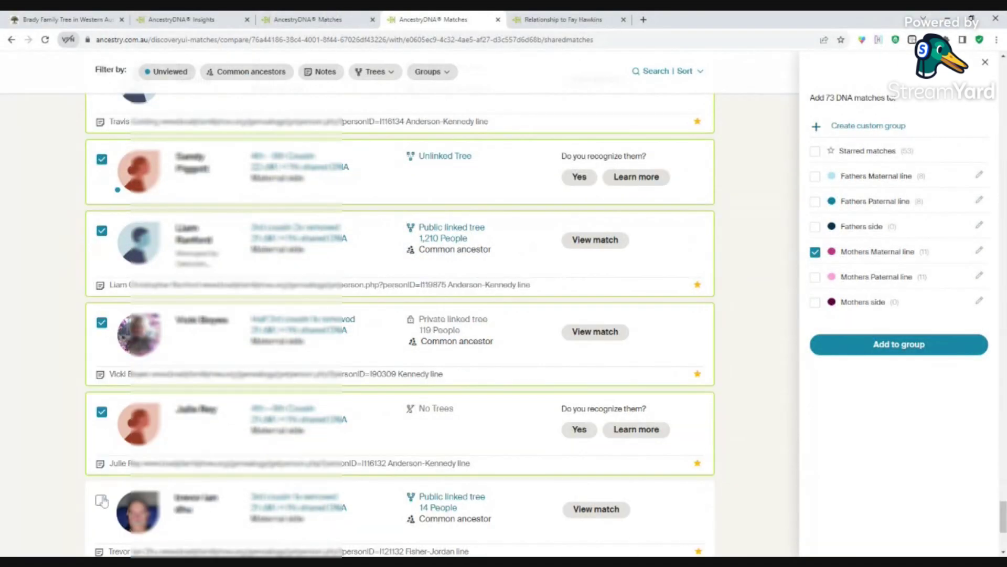
{"action": "scroll", "coordinate": [112, 436], "scroll_direction": "down", "scroll_amount": 3}
{"action": "scroll", "coordinate": [112, 435], "scroll_direction": "down", "scroll_amount": 2}
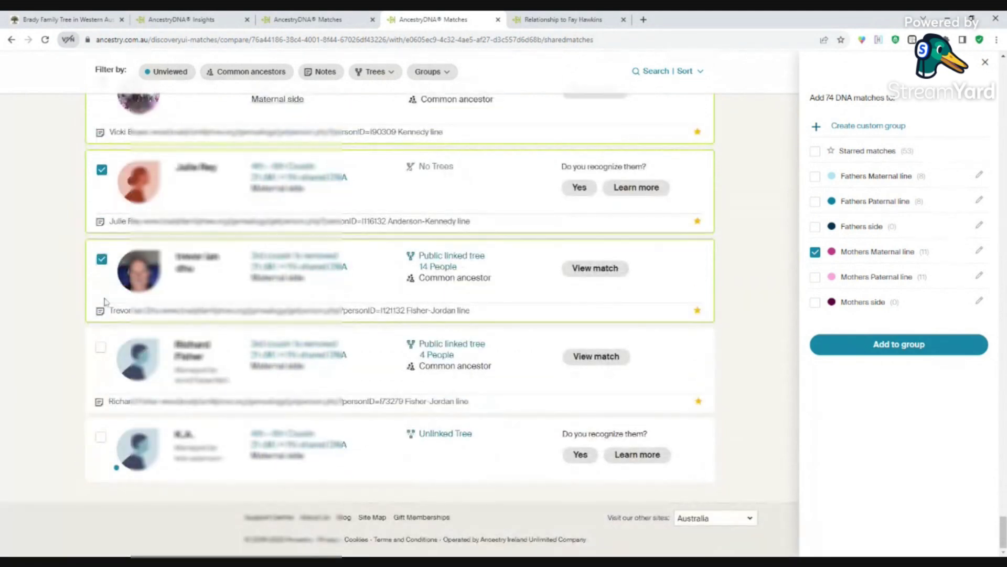
{"action": "left_click", "coordinate": [102, 348]}
{"action": "left_click", "coordinate": [101, 440]}
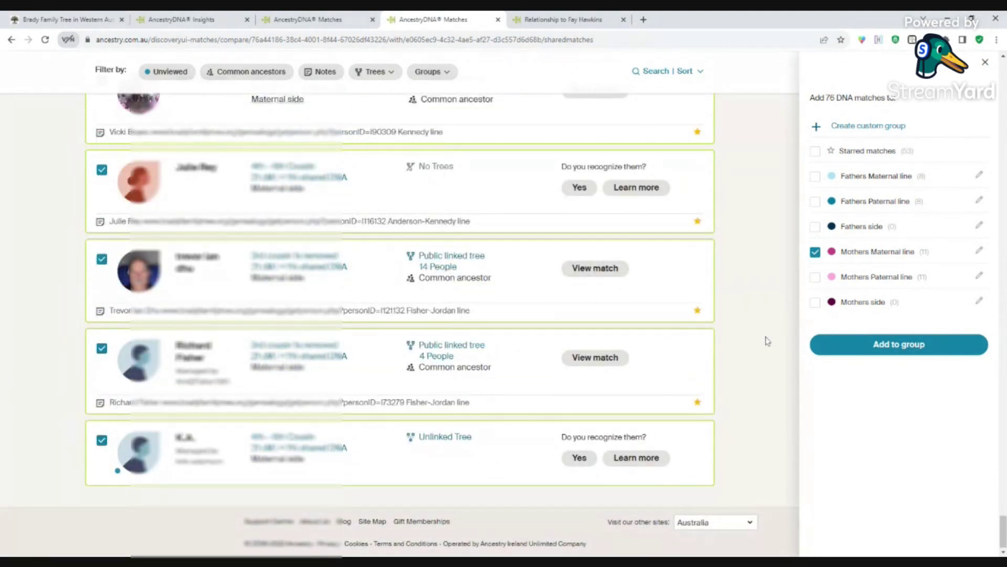
{"action": "left_click", "coordinate": [907, 348]}
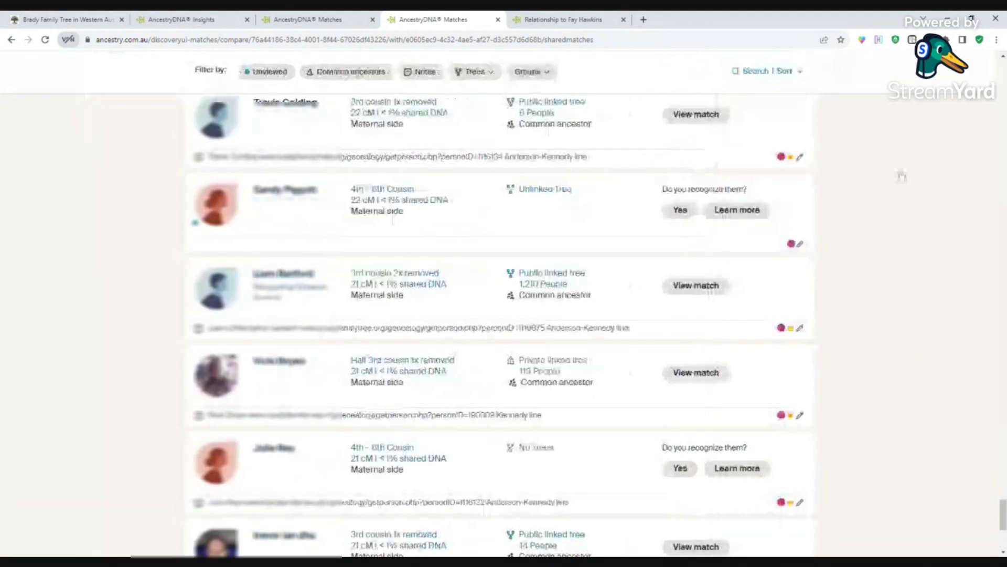
Close the relationship diagram tab, return to the full match list, and review the group colour dots on the second cousin matches.
{"action": "left_click_drag", "start_coordinate": [1002, 517], "coordinate": [1003, 74]}
{"action": "left_click", "coordinate": [624, 20]}
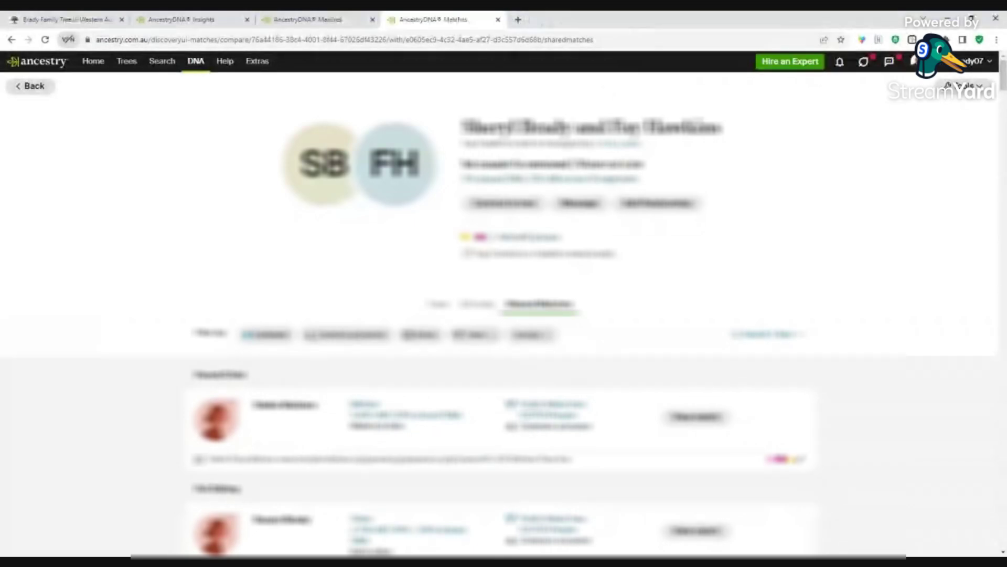
{"action": "left_click", "coordinate": [31, 86]}
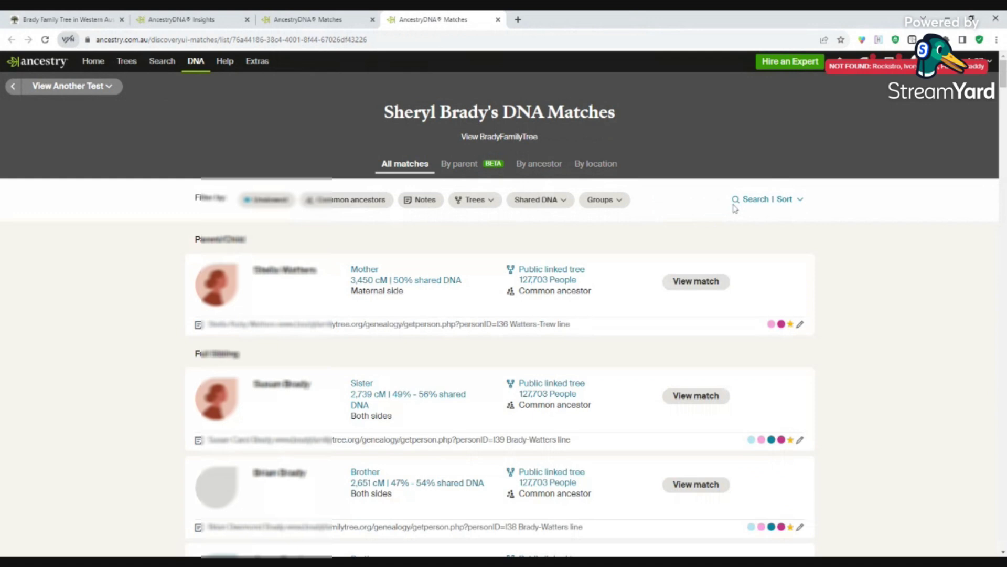
{"action": "scroll", "coordinate": [868, 294], "scroll_direction": "down", "scroll_amount": 15}
{"action": "scroll", "coordinate": [871, 299], "scroll_direction": "down", "scroll_amount": 6}
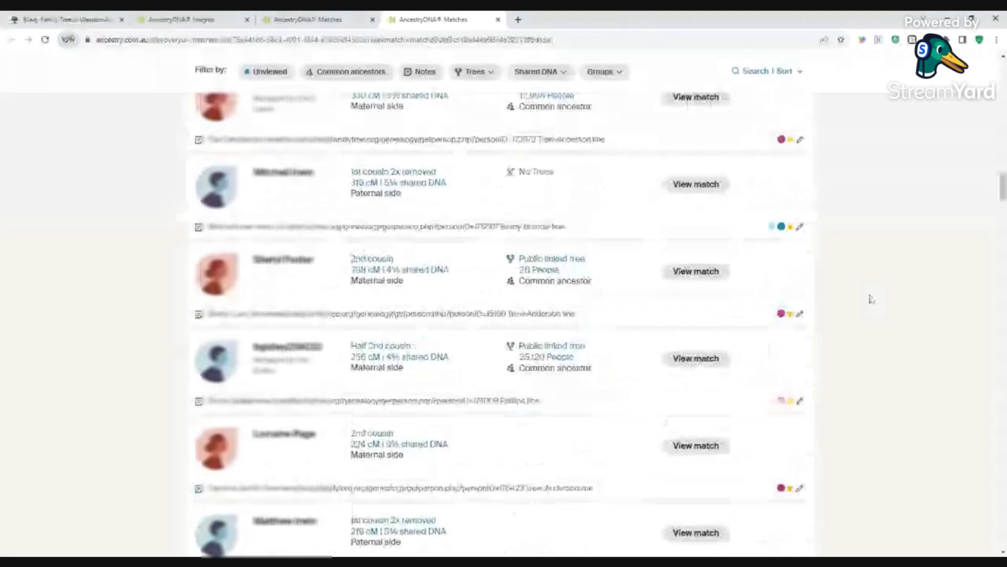
{"action": "scroll", "coordinate": [871, 299], "scroll_direction": "down", "scroll_amount": 3}
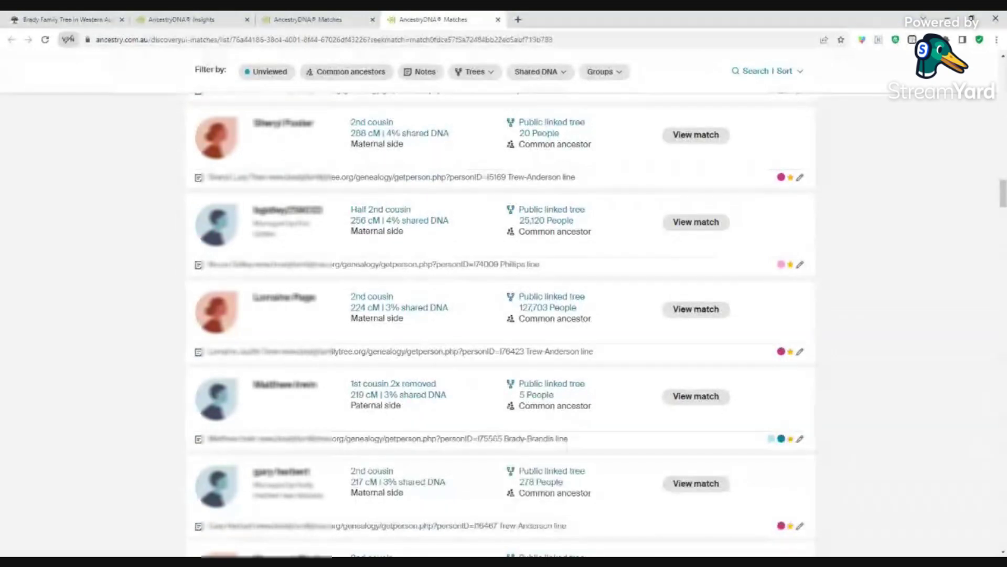
{"action": "scroll", "coordinate": [785, 262], "scroll_direction": "down", "scroll_amount": 1}
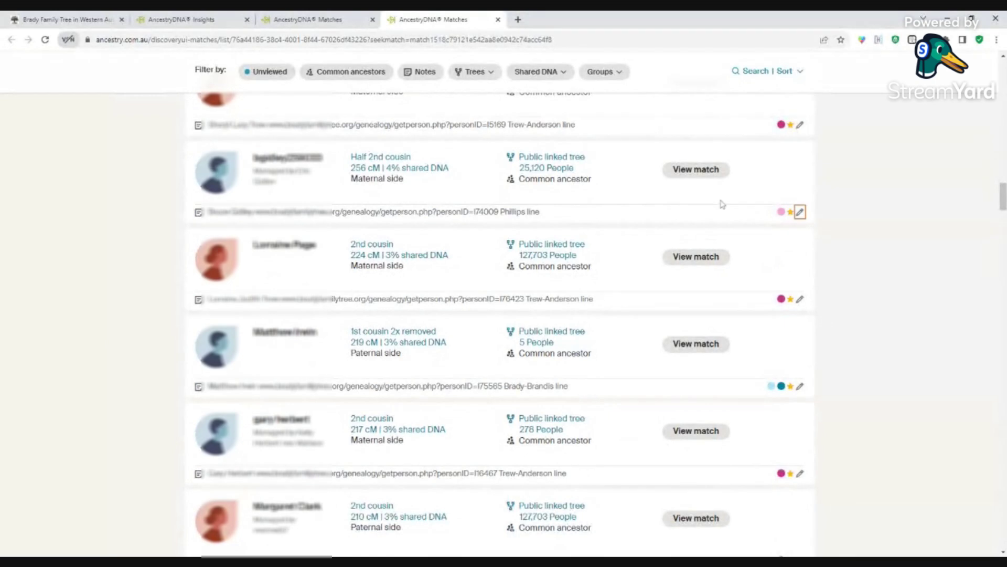
Open the 256 cM half second cousin's shared matches and check their group colour dots down to the 358 cM 1st–2nd Cousin.
{"action": "left_click", "coordinate": [374, 168]}
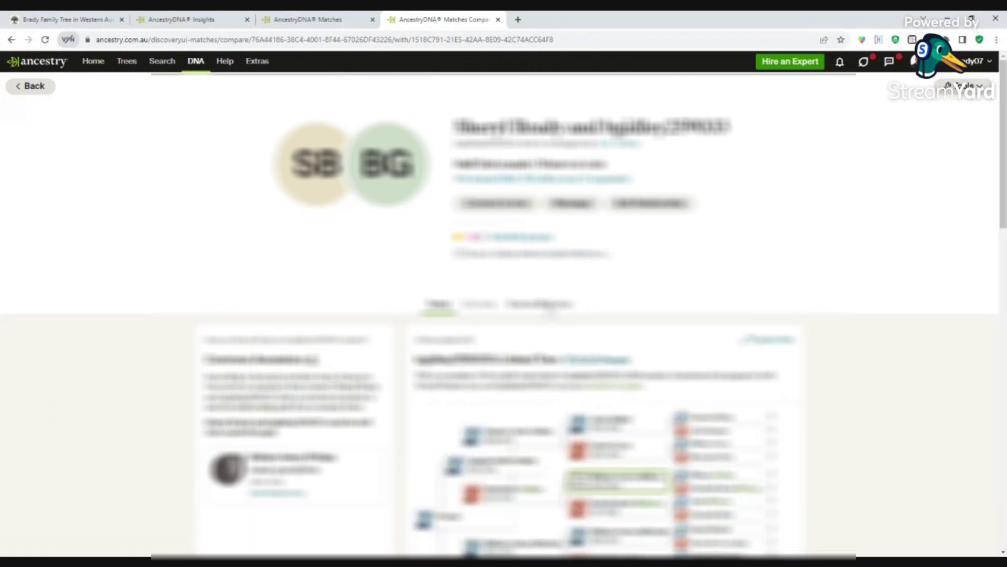
{"action": "left_click", "coordinate": [540, 304]}
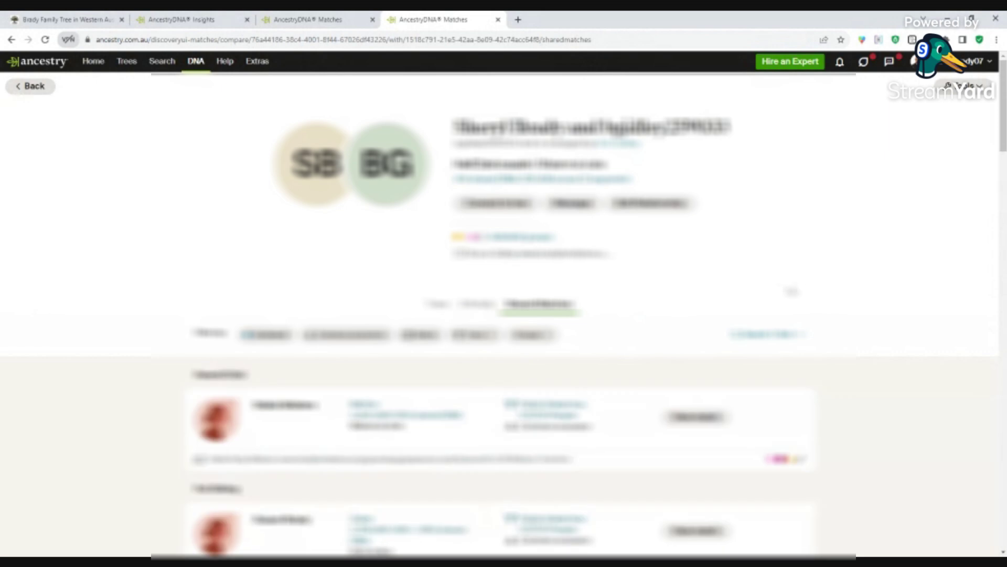
{"action": "scroll", "coordinate": [886, 285], "scroll_direction": "down", "scroll_amount": 10}
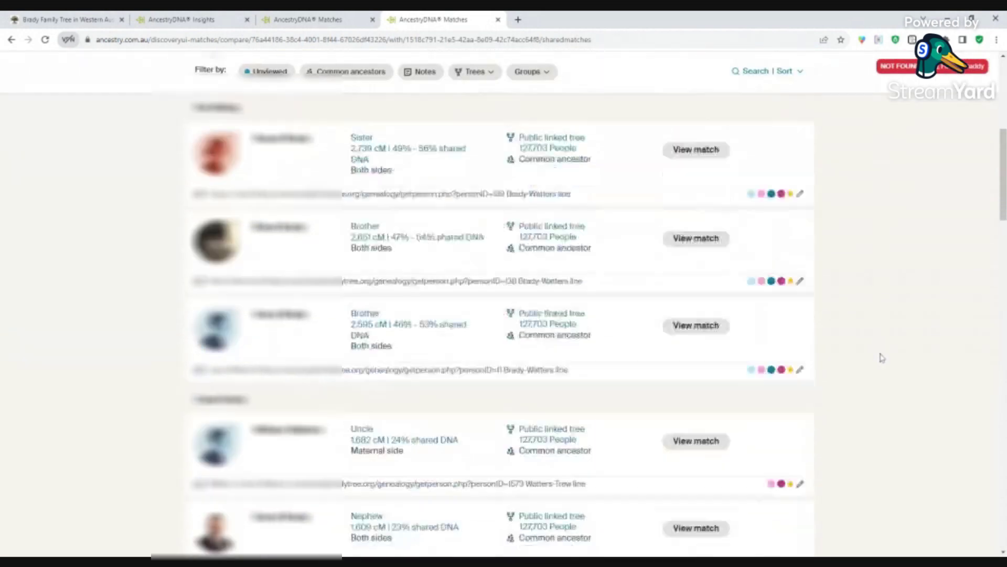
{"action": "scroll", "coordinate": [882, 357], "scroll_direction": "down", "scroll_amount": 8}
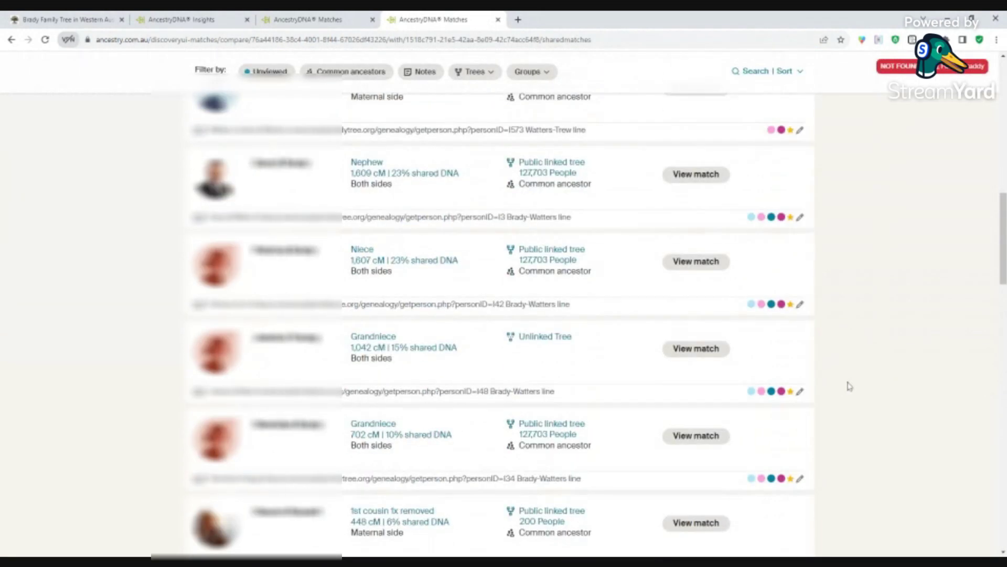
{"action": "scroll", "coordinate": [851, 381], "scroll_direction": "down", "scroll_amount": 3}
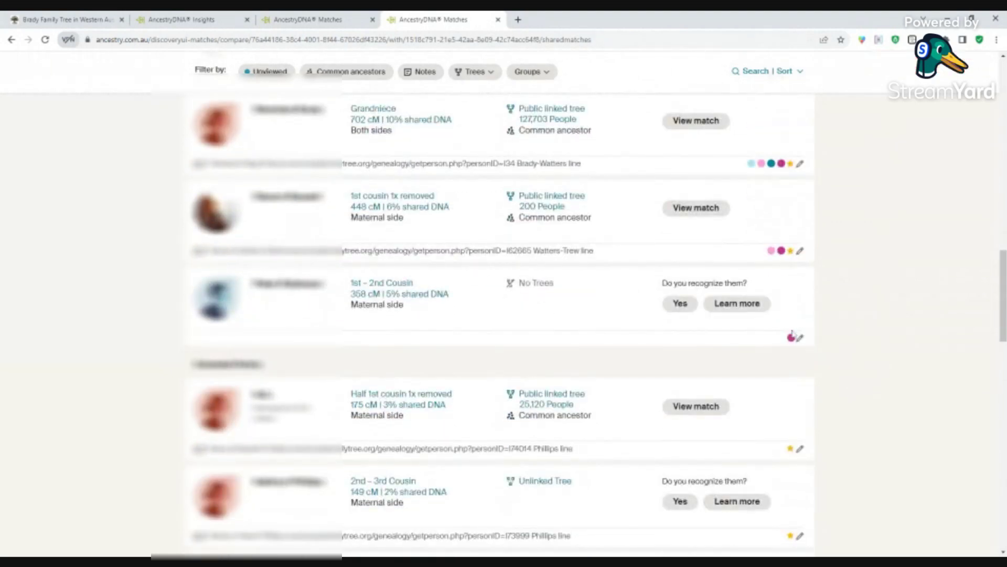
Add the half second cousin's shared matches, from the 358 cM 1st–2nd Cousin down to the list's end, to the Mothers Paternal line group.
{"action": "left_click", "coordinate": [800, 338]}
{"action": "left_click", "coordinate": [796, 356]}
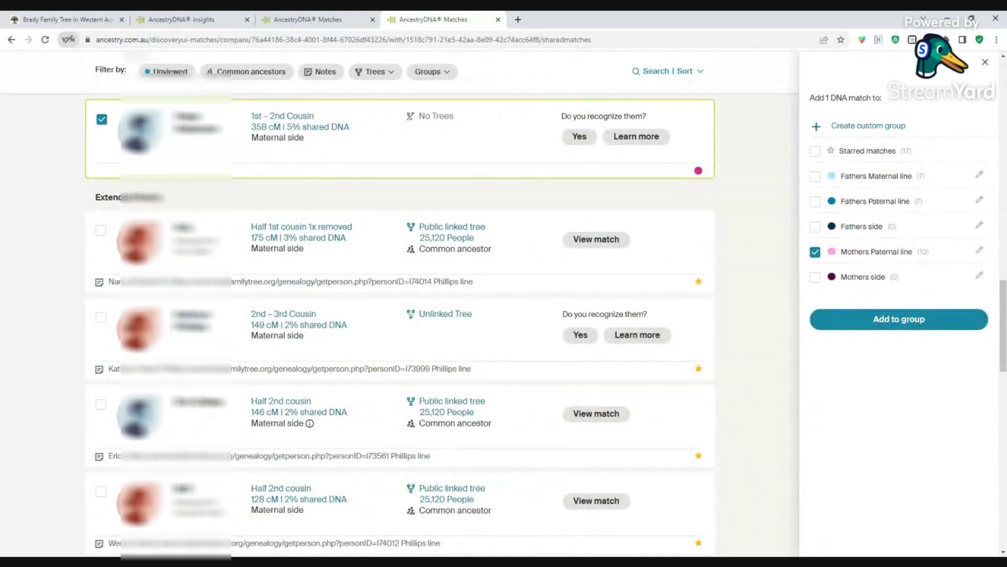
{"action": "left_click", "coordinate": [101, 231]}
{"action": "left_click", "coordinate": [101, 321]}
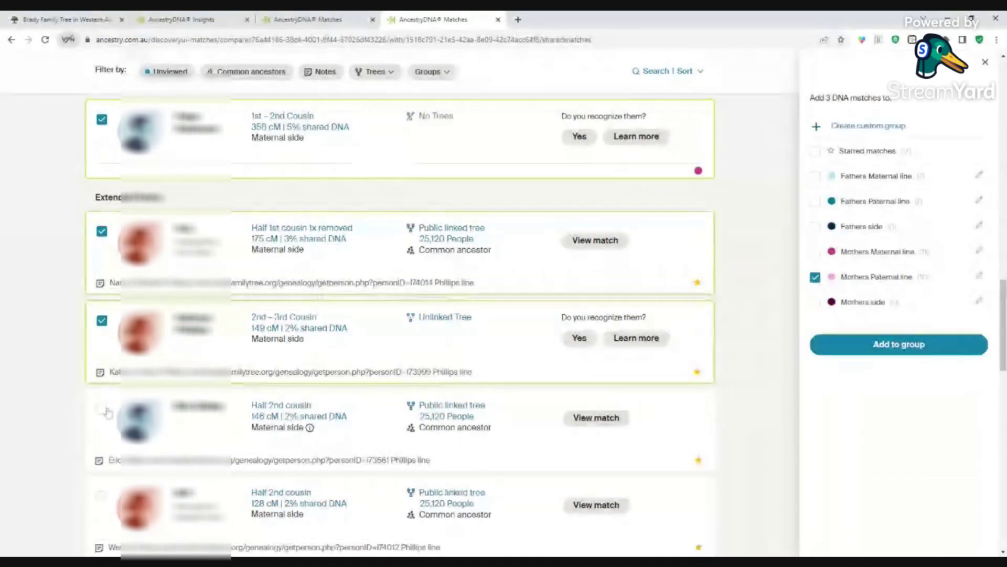
{"action": "left_click", "coordinate": [101, 407]}
{"action": "left_click", "coordinate": [100, 494]}
{"action": "scroll", "coordinate": [117, 499], "scroll_direction": "down", "scroll_amount": 3}
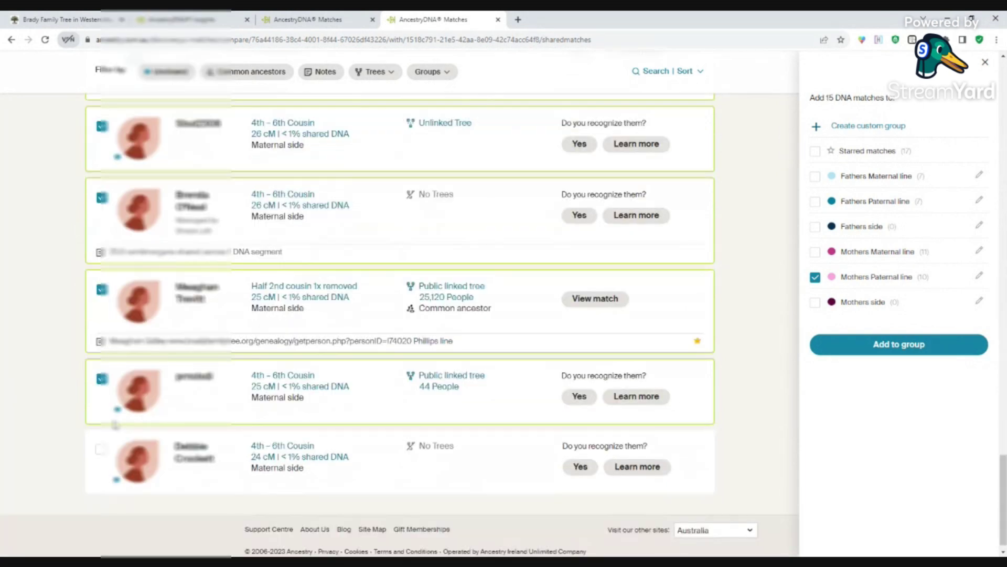
{"action": "left_click", "coordinate": [915, 347]}
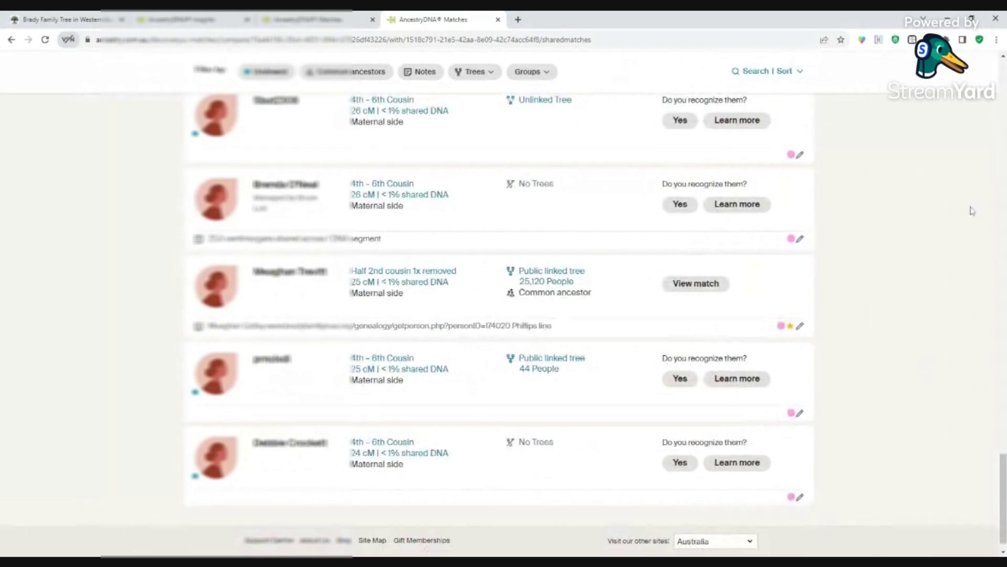
Return to the full match list, review the group colour dots, and open the 210 cM paternal second cousin's match.
{"action": "scroll", "coordinate": [952, 215], "scroll_direction": "up", "scroll_amount": 10}
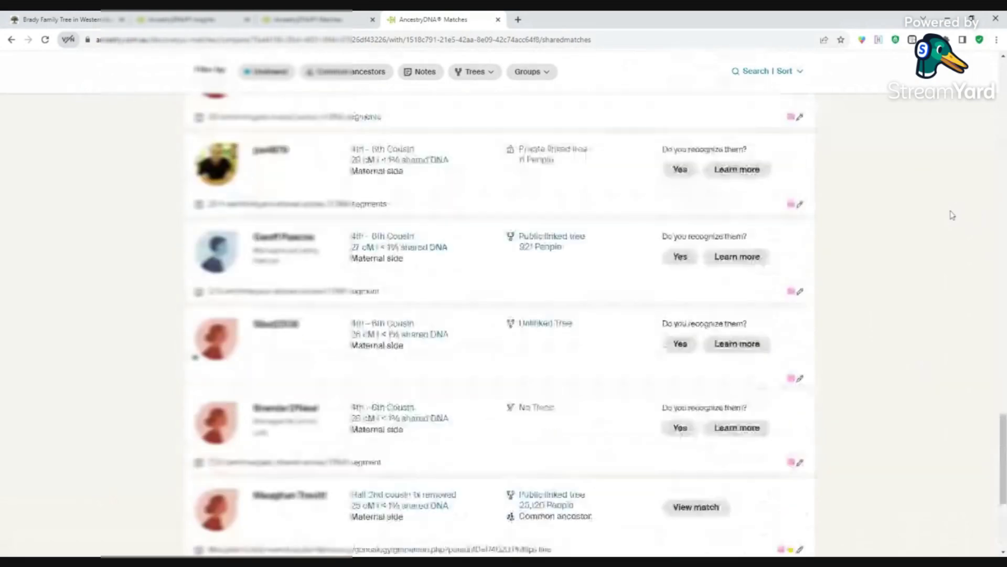
{"action": "scroll", "coordinate": [952, 215], "scroll_direction": "up", "scroll_amount": 15}
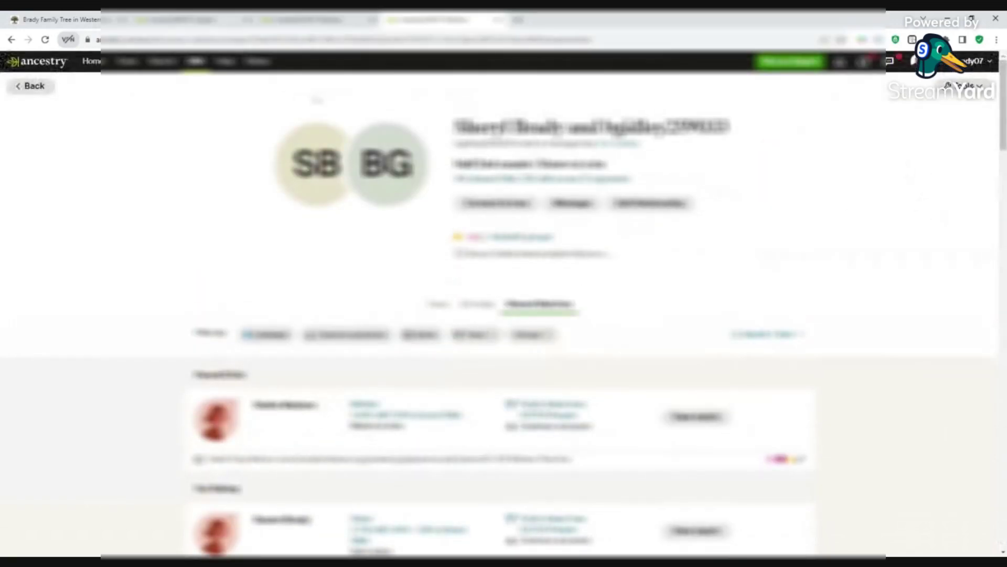
{"action": "left_click", "coordinate": [31, 87]}
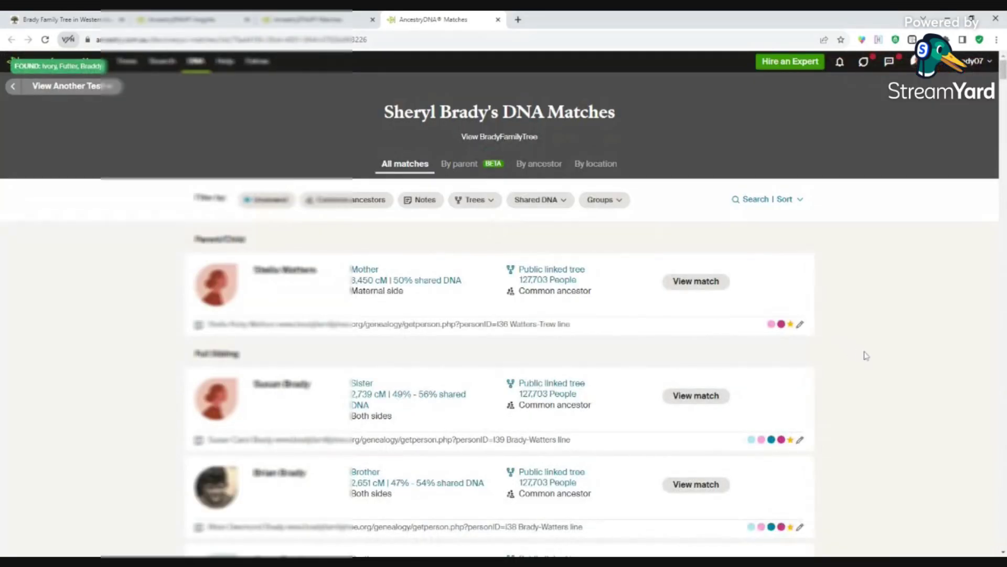
{"action": "scroll", "coordinate": [866, 355], "scroll_direction": "down", "scroll_amount": 10}
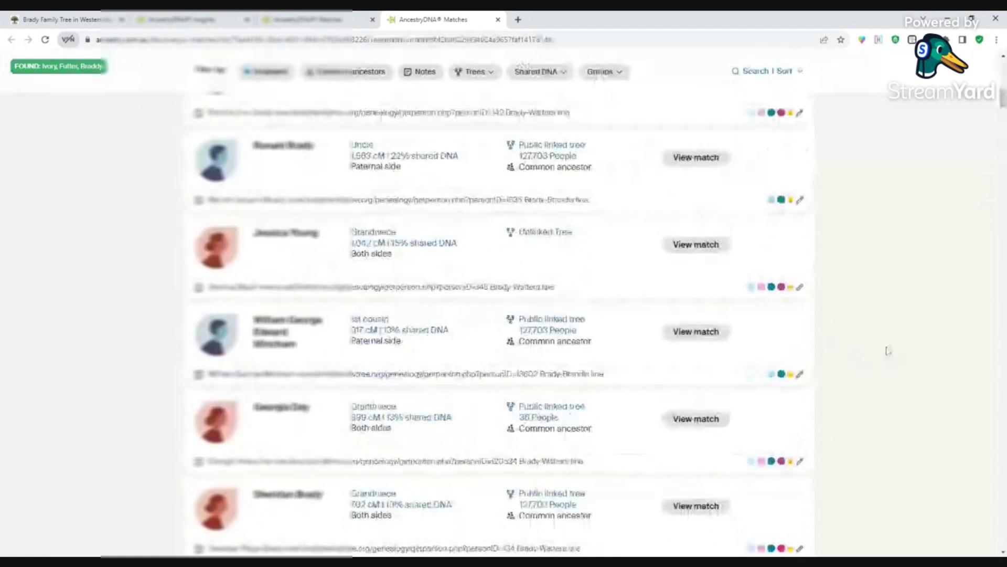
{"action": "scroll", "coordinate": [887, 350], "scroll_direction": "down", "scroll_amount": 10}
{"action": "scroll", "coordinate": [888, 351], "scroll_direction": "down", "scroll_amount": 10}
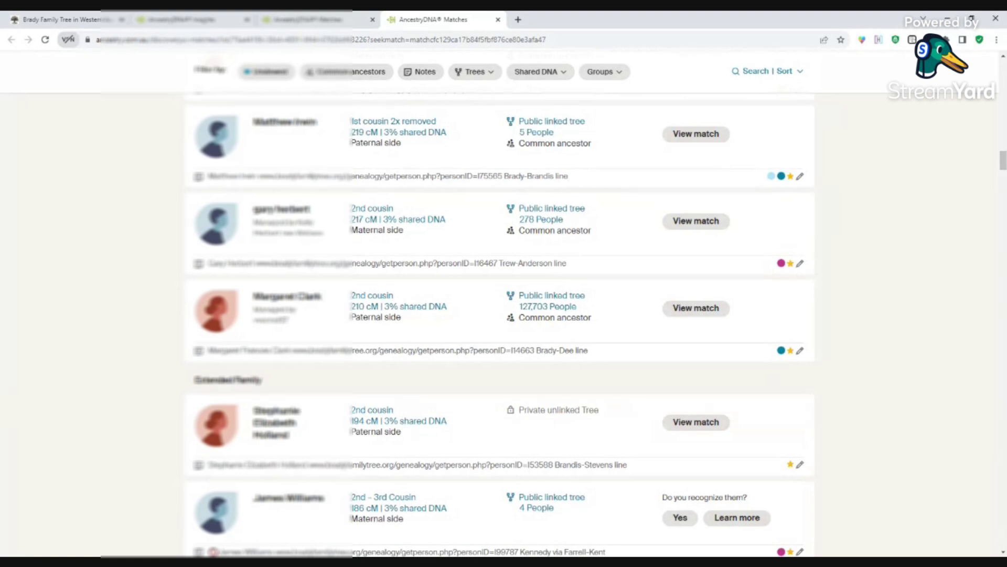
{"action": "left_click", "coordinate": [381, 293]}
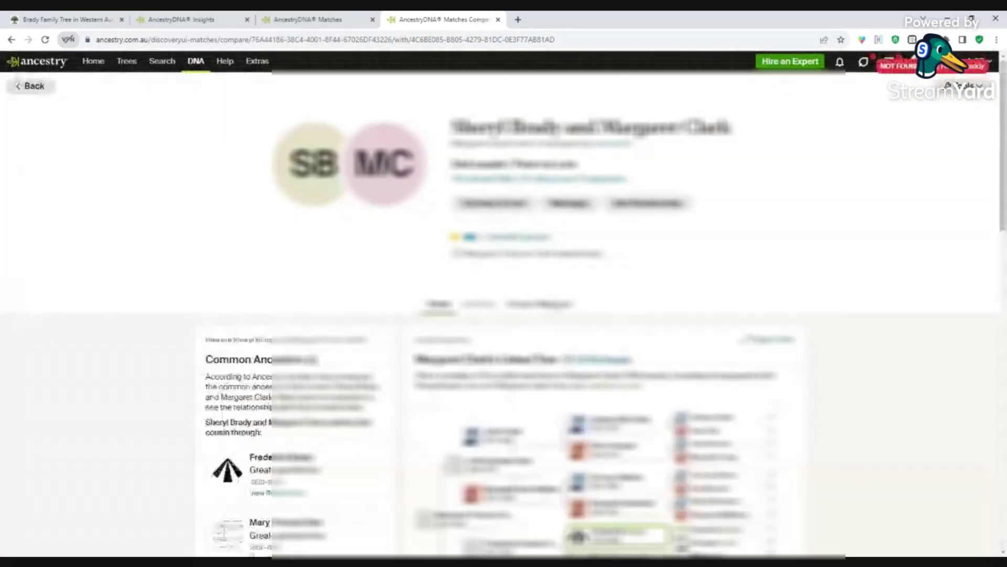
Add the paternal second cousin's shared matches, from the first extended family match down to the list's end, to the Fathers Paternal line group.
{"action": "left_click", "coordinate": [539, 304]}
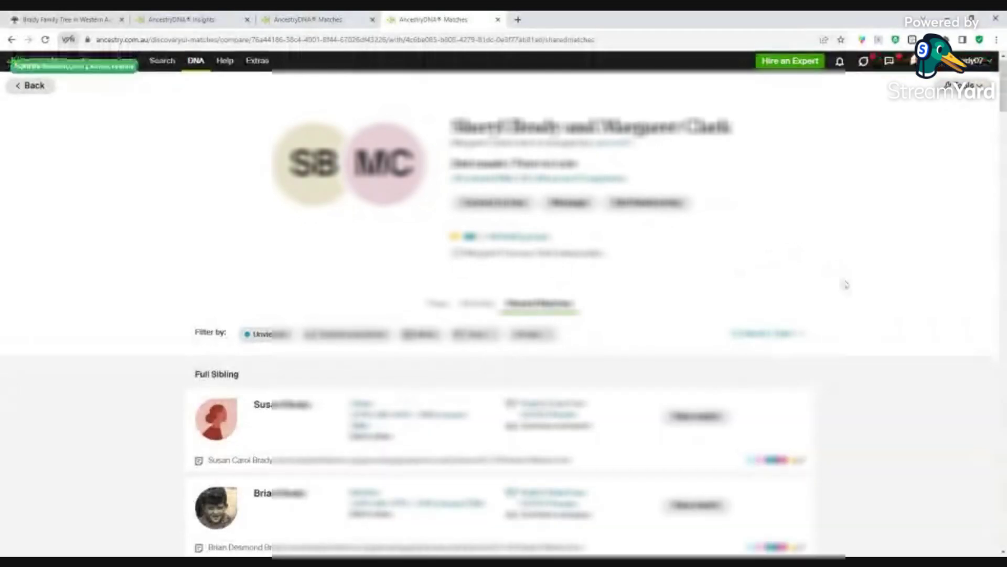
{"action": "scroll", "coordinate": [846, 285], "scroll_direction": "down", "scroll_amount": 10}
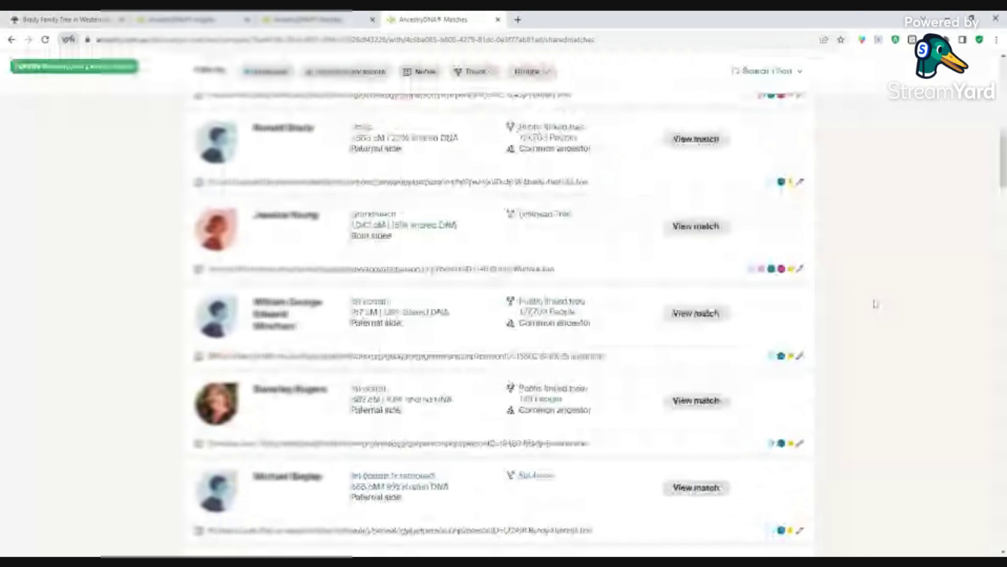
{"action": "scroll", "coordinate": [875, 304], "scroll_direction": "down", "scroll_amount": 8}
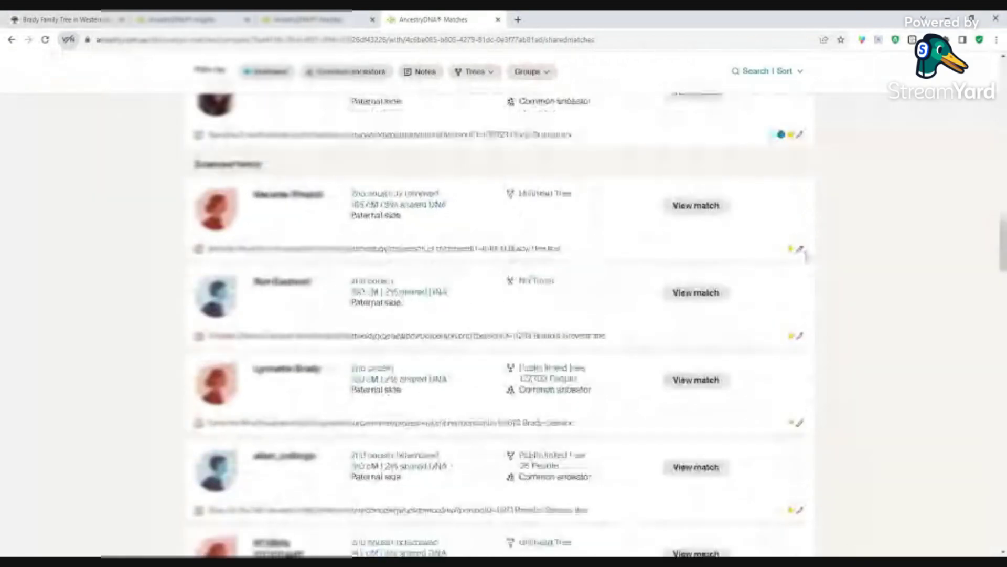
{"action": "left_click", "coordinate": [800, 249]}
{"action": "left_click", "coordinate": [792, 268]}
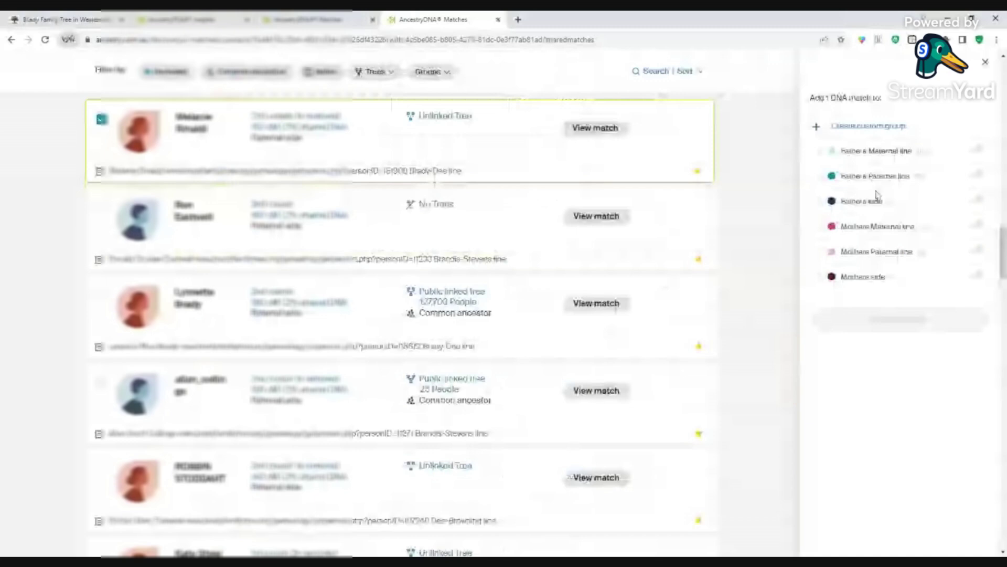
{"action": "left_click", "coordinate": [102, 208]}
{"action": "left_click", "coordinate": [102, 296]}
{"action": "left_click", "coordinate": [100, 386]}
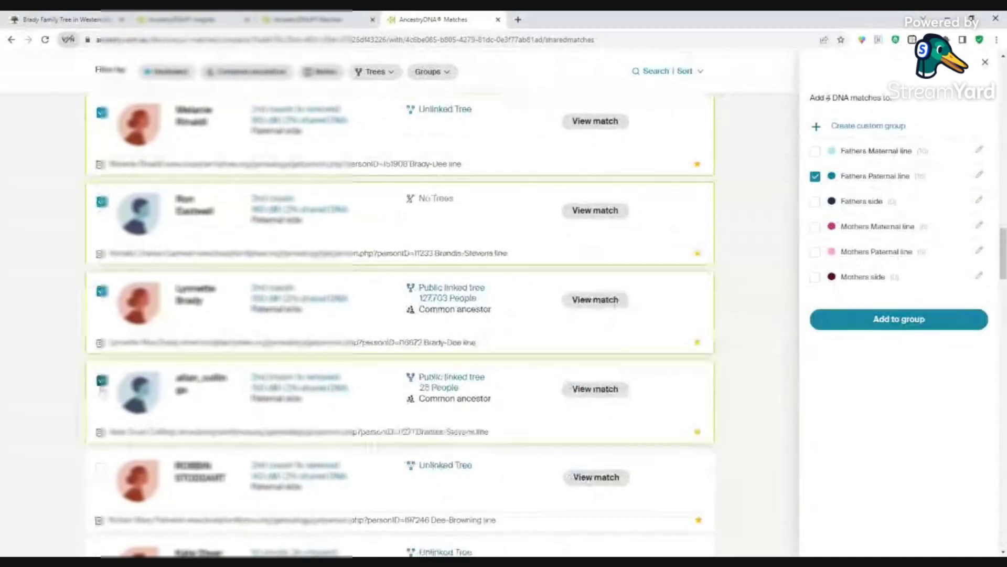
{"action": "scroll", "coordinate": [100, 386], "scroll_direction": "down", "scroll_amount": 4}
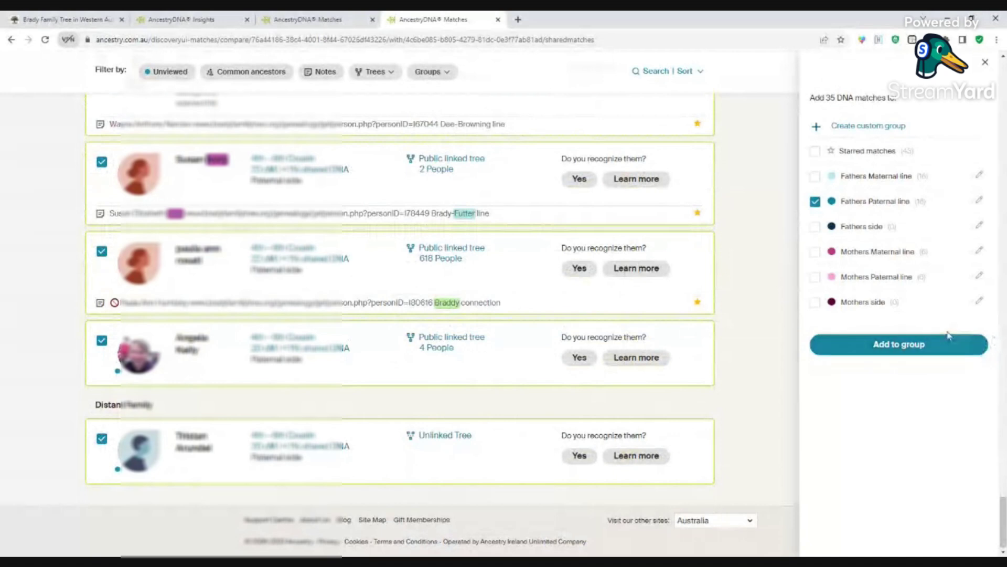
{"action": "left_click", "coordinate": [919, 346]}
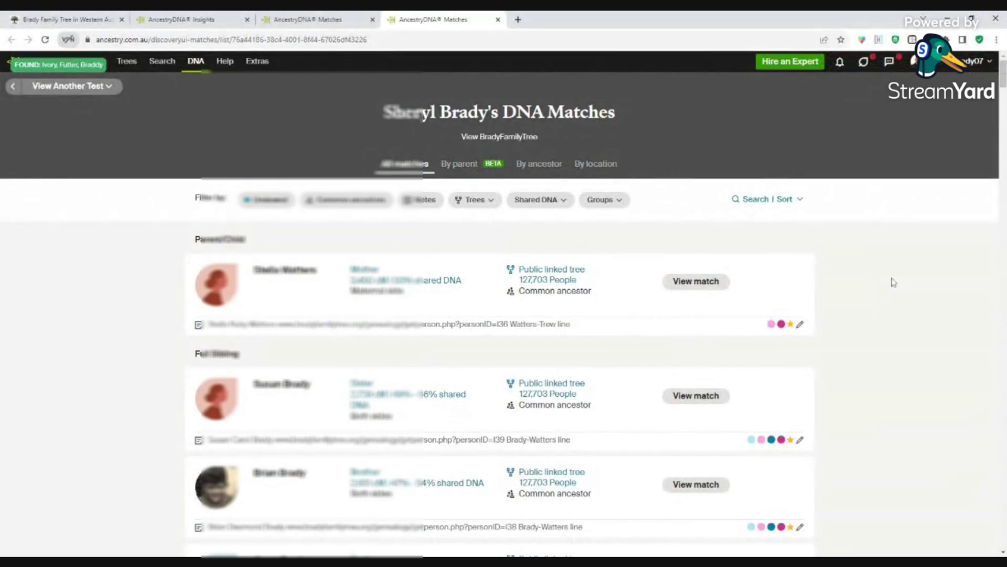
Return to the full match list, review the group colour dots, and open the paternal 2nd cousin 1x removed with the 22,183-person linked tree.
{"action": "scroll", "coordinate": [894, 283], "scroll_direction": "down", "scroll_amount": 10}
{"action": "scroll", "coordinate": [894, 280], "scroll_direction": "down", "scroll_amount": 15}
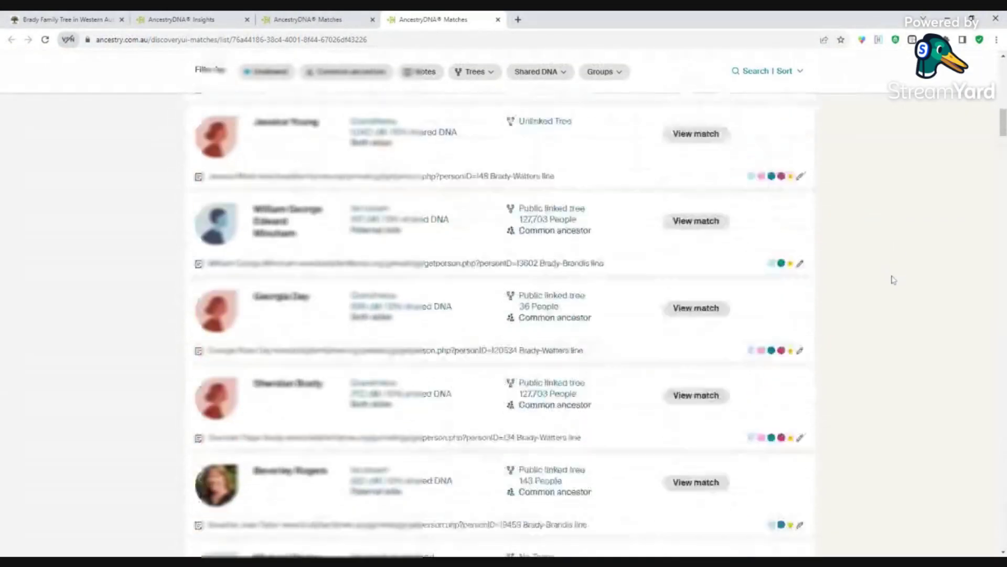
{"action": "scroll", "coordinate": [894, 280], "scroll_direction": "down", "scroll_amount": 15}
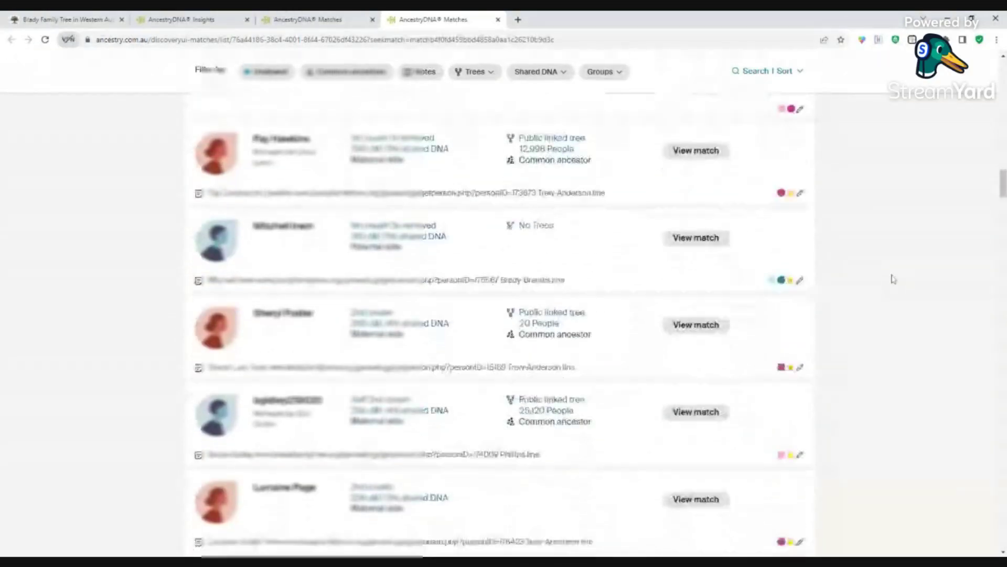
{"action": "scroll", "coordinate": [893, 278], "scroll_direction": "down", "scroll_amount": 15}
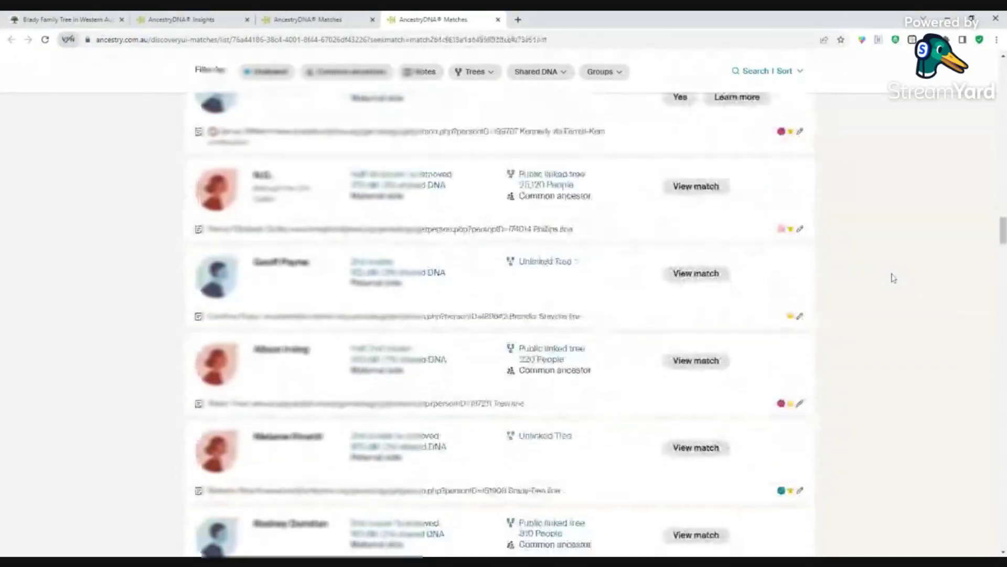
{"action": "scroll", "coordinate": [894, 278], "scroll_direction": "down", "scroll_amount": 4}
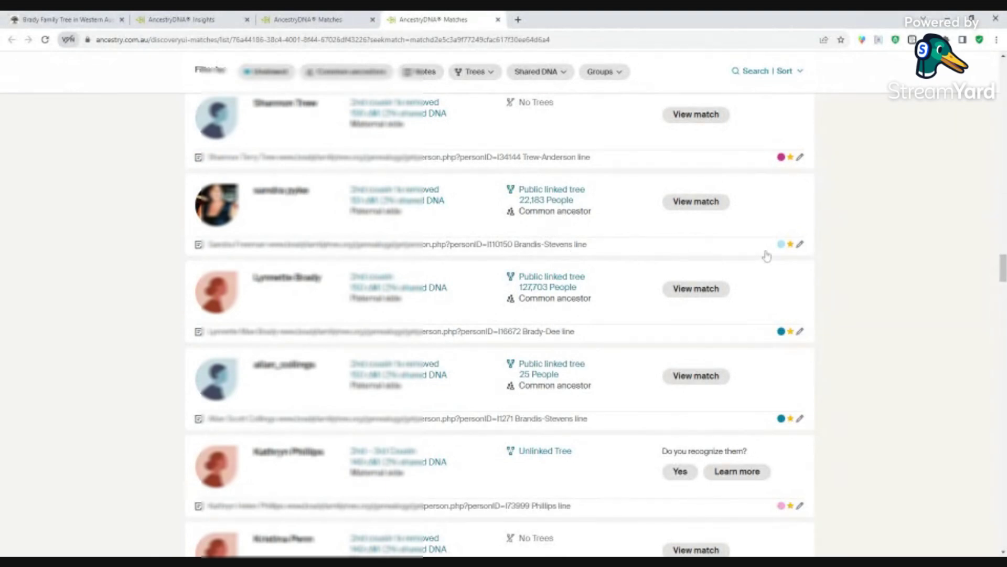
{"action": "left_click", "coordinate": [430, 202]}
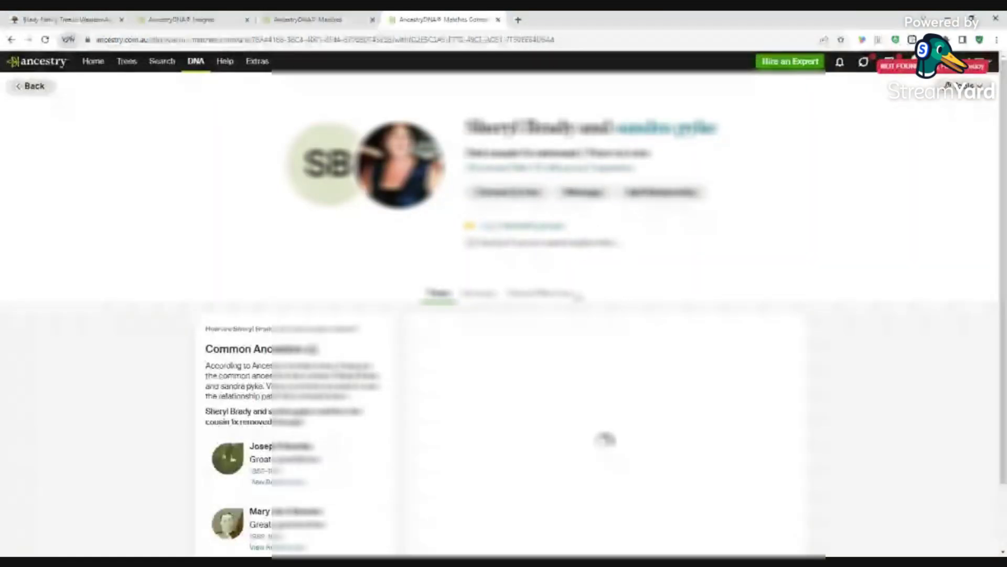
Open the 2nd cousin 1x removed's shared matches and check their group colour dots down to the 194 cM second cousin.
{"action": "left_click", "coordinate": [575, 294]}
{"action": "scroll", "coordinate": [880, 259], "scroll_direction": "down", "scroll_amount": 4}
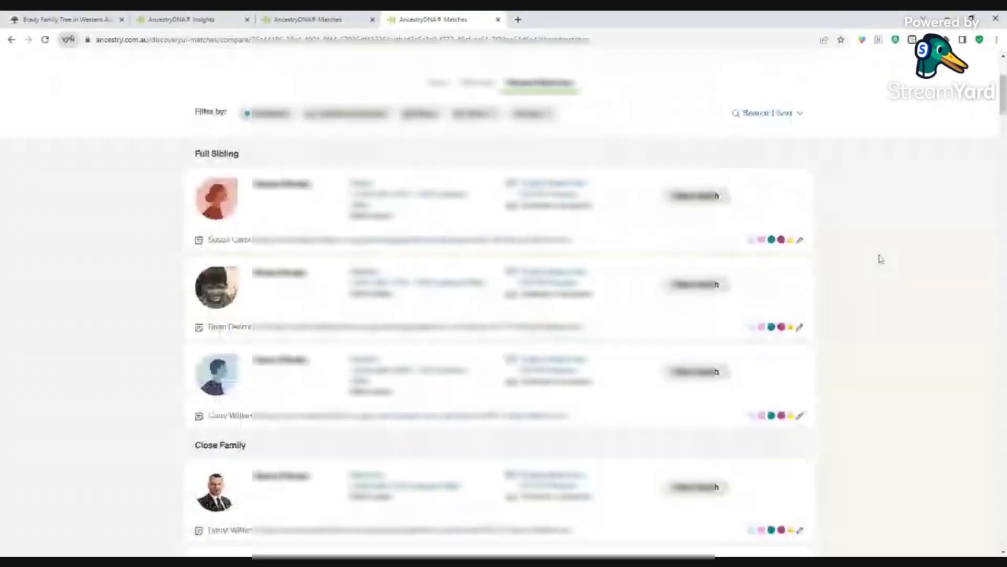
{"action": "scroll", "coordinate": [879, 258], "scroll_direction": "up", "scroll_amount": 3}
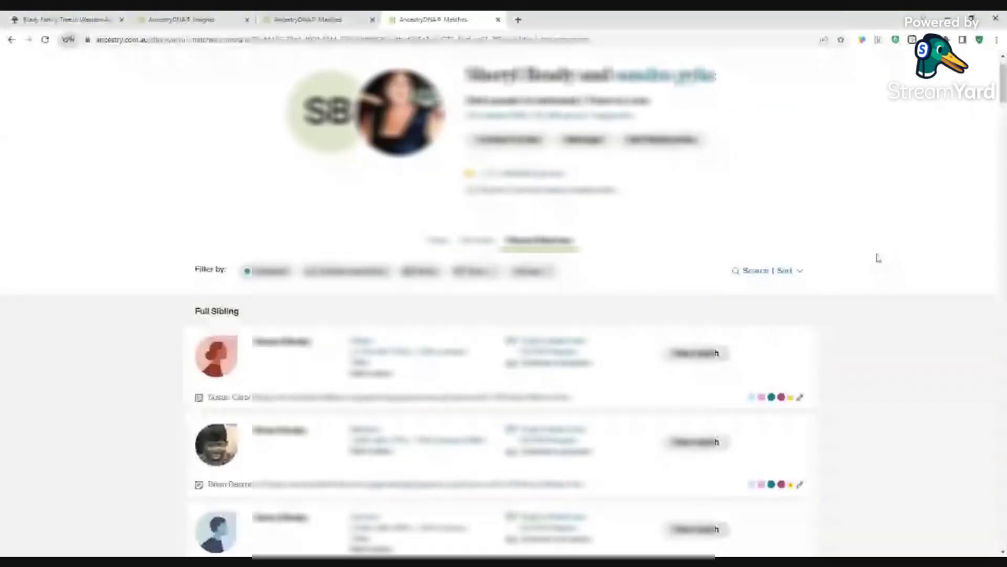
{"action": "scroll", "coordinate": [879, 258], "scroll_direction": "down", "scroll_amount": 7}
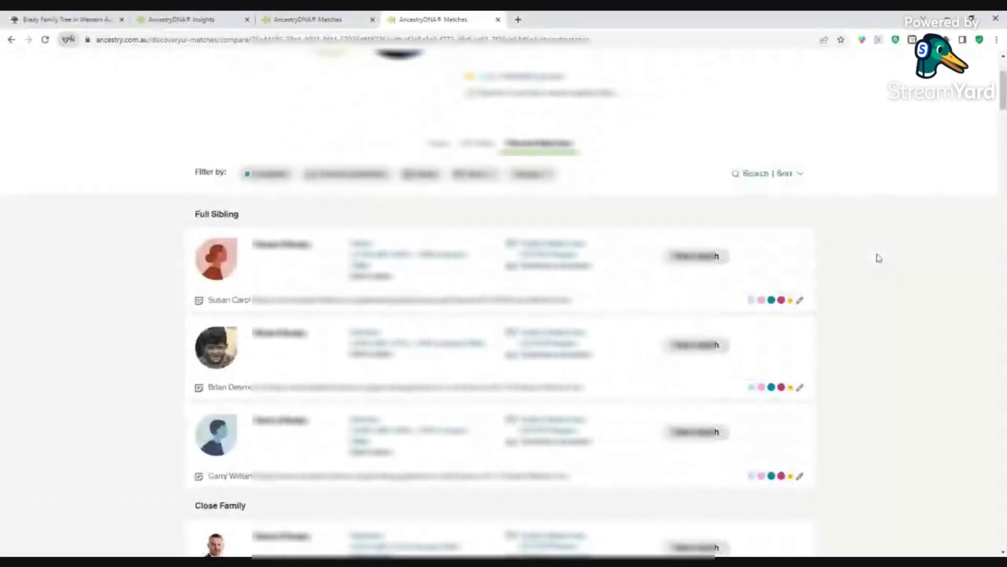
{"action": "scroll", "coordinate": [777, 376], "scroll_direction": "down", "scroll_amount": 8}
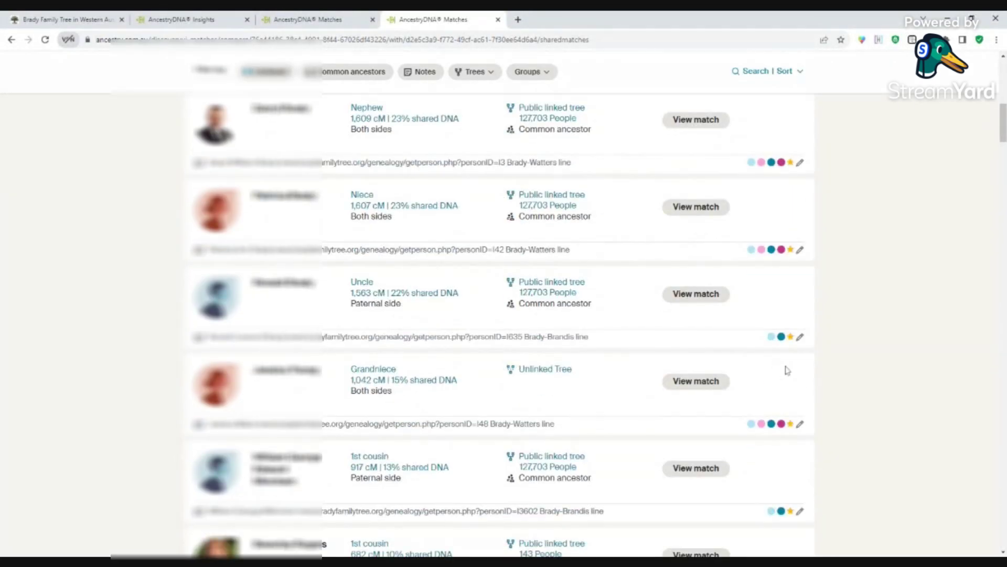
{"action": "scroll", "coordinate": [788, 369], "scroll_direction": "down", "scroll_amount": 8}
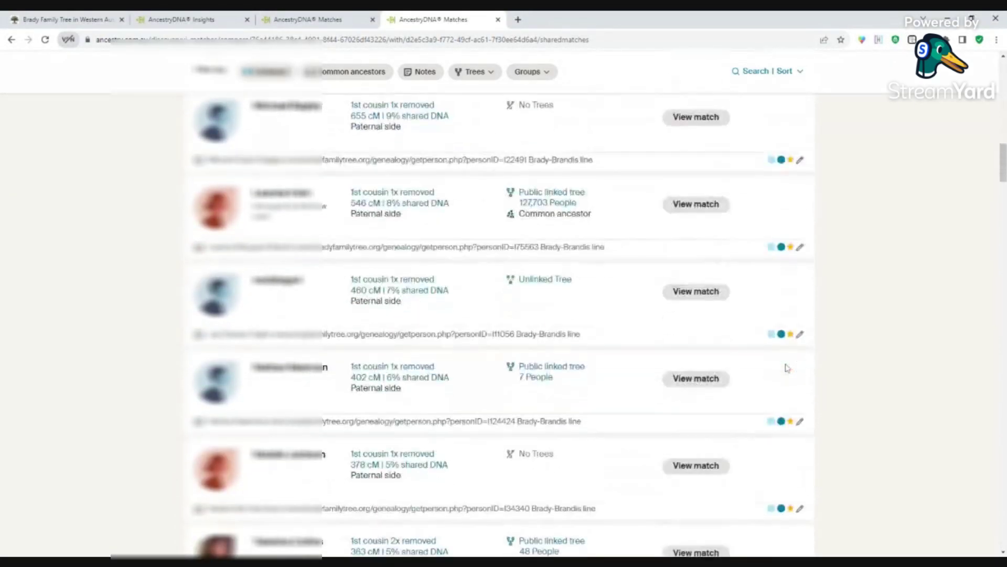
{"action": "scroll", "coordinate": [788, 368], "scroll_direction": "down", "scroll_amount": 1}
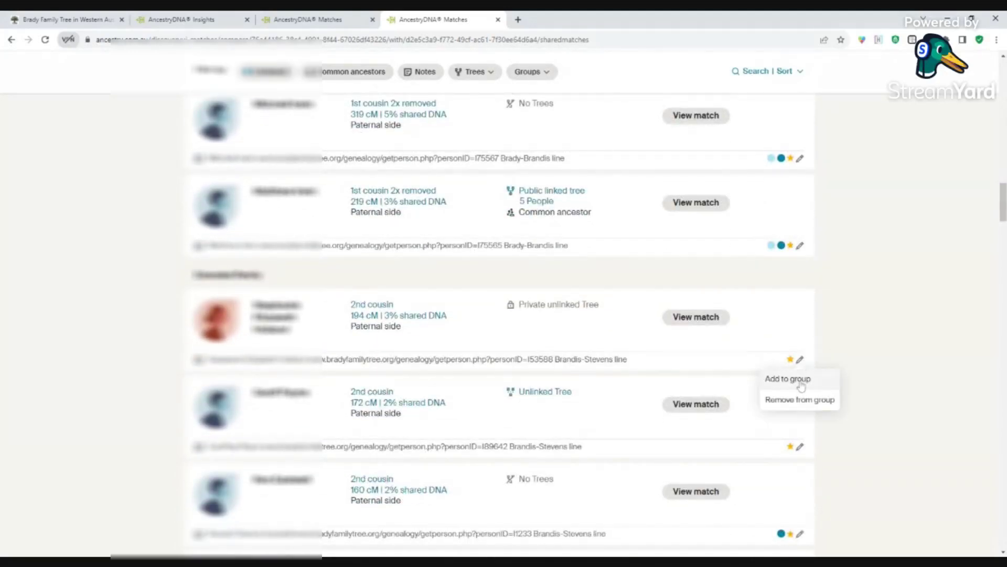
Add the shared matches from the 194 cM second cousin to the list's end to the Fathers Maternal line group, skipping the Brady-Brandis match already in it.
{"action": "left_click", "coordinate": [799, 380]}
{"action": "left_click", "coordinate": [874, 151]}
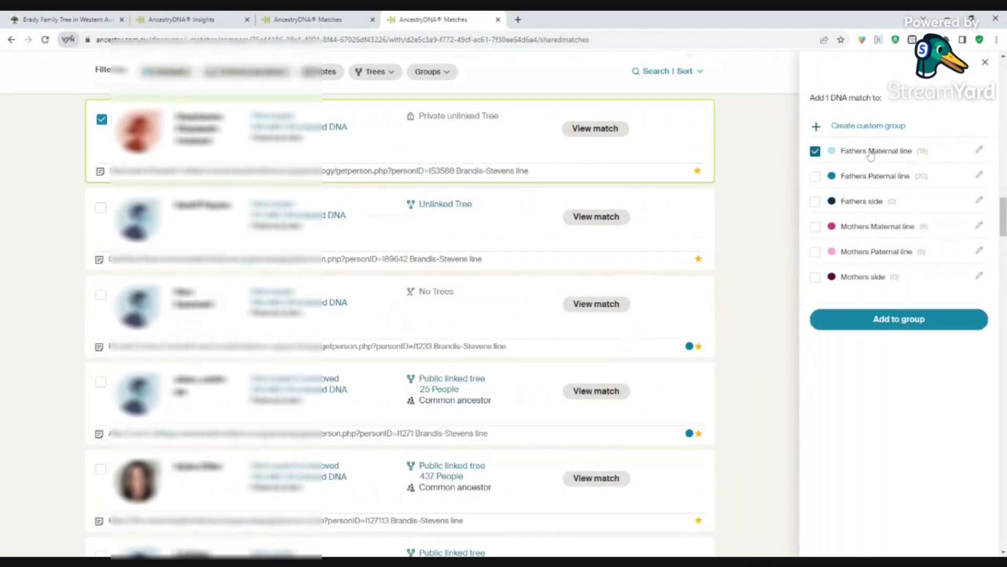
{"action": "left_click", "coordinate": [101, 208]}
{"action": "left_click", "coordinate": [100, 294]}
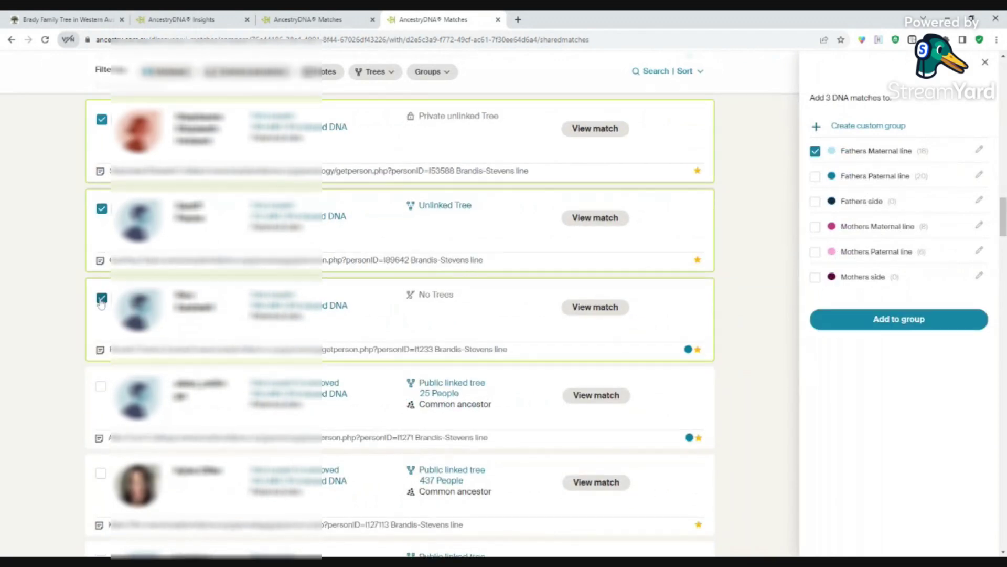
{"action": "scroll", "coordinate": [100, 300], "scroll_direction": "down", "scroll_amount": 2}
{"action": "left_click", "coordinate": [100, 281]}
{"action": "left_click", "coordinate": [101, 368]}
{"action": "scroll", "coordinate": [102, 367], "scroll_direction": "down", "scroll_amount": 3}
{"action": "left_click", "coordinate": [101, 302]}
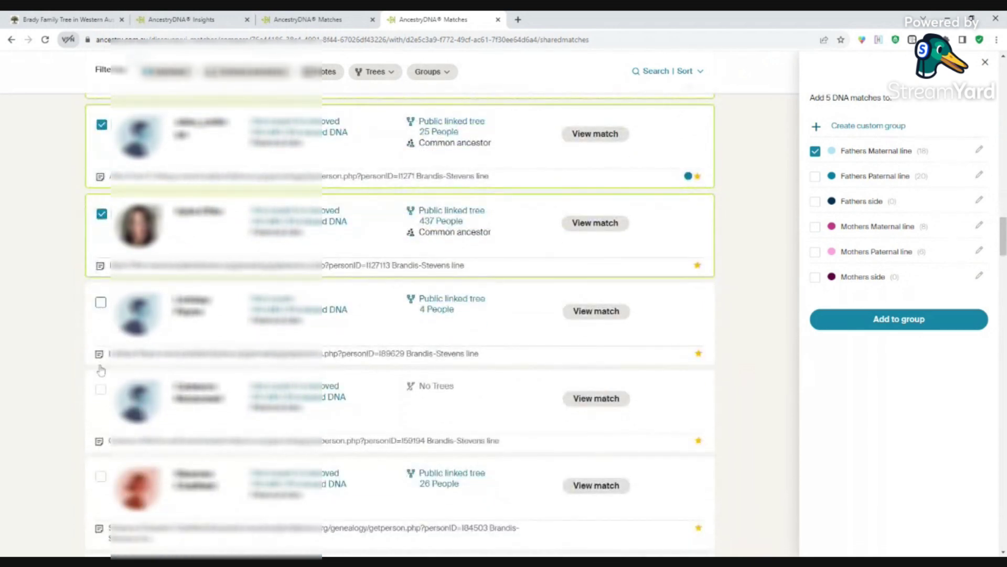
{"action": "left_click", "coordinate": [101, 391]}
{"action": "scroll", "coordinate": [109, 388], "scroll_direction": "down", "scroll_amount": 3}
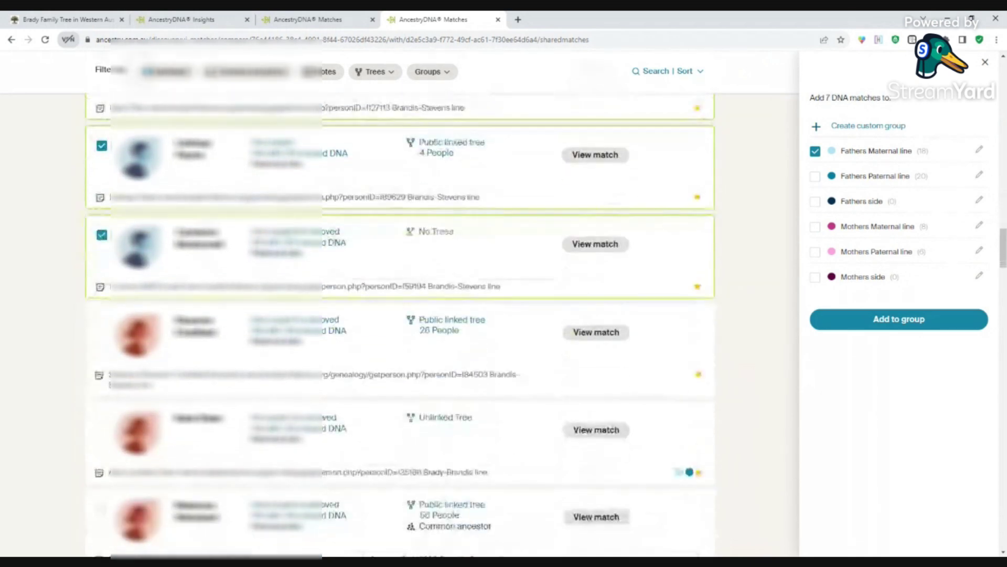
{"action": "left_click", "coordinate": [101, 323]}
{"action": "scroll", "coordinate": [100, 322], "scroll_direction": "down", "scroll_amount": 2}
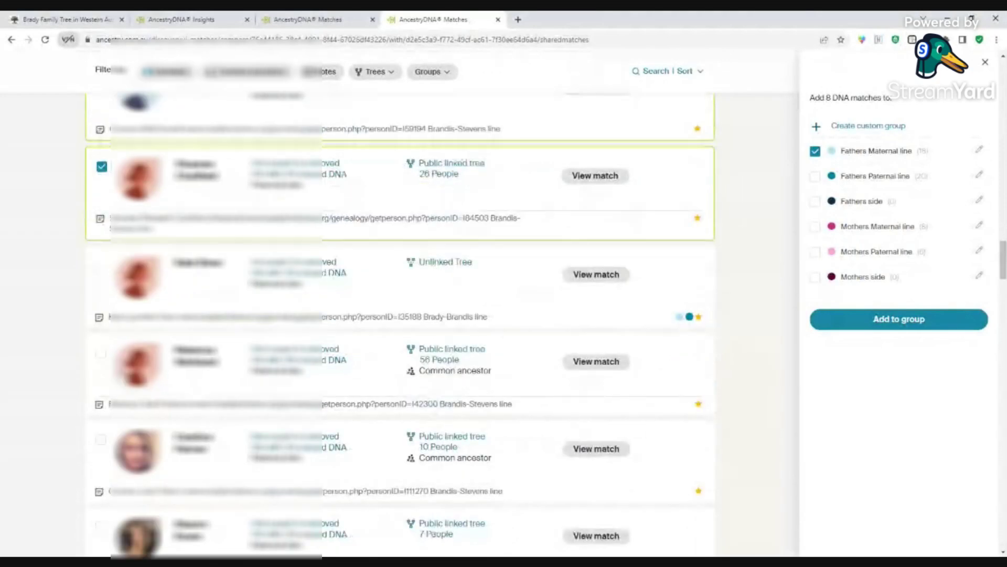
{"action": "left_click", "coordinate": [101, 354]}
{"action": "scroll", "coordinate": [102, 354], "scroll_direction": "down", "scroll_amount": 4}
{"action": "left_click", "coordinate": [102, 233]}
{"action": "left_click", "coordinate": [101, 322]}
{"action": "left_click", "coordinate": [101, 408]}
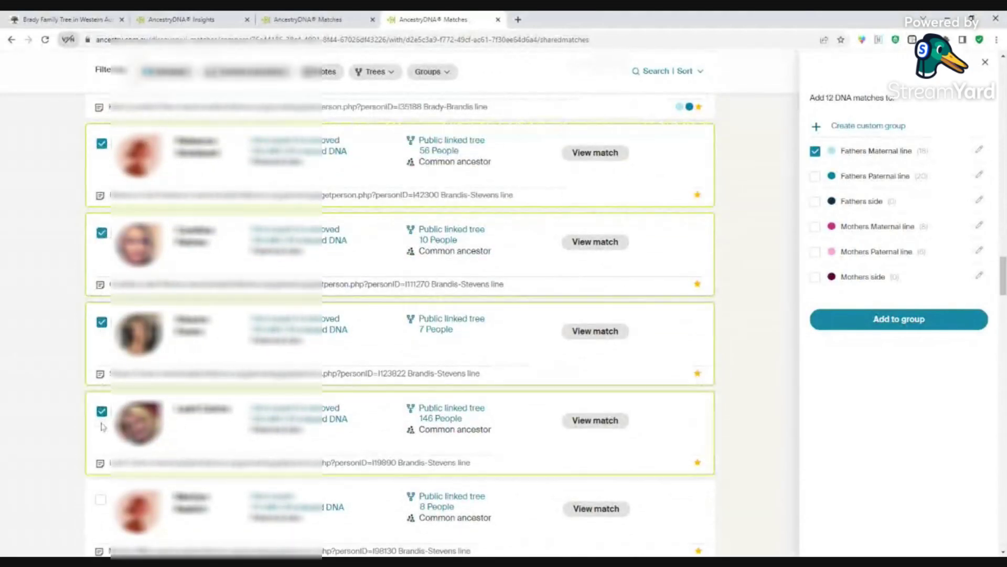
{"action": "scroll", "coordinate": [100, 408], "scroll_direction": "down", "scroll_amount": 3}
{"action": "left_click", "coordinate": [101, 344]}
{"action": "left_click", "coordinate": [101, 429]}
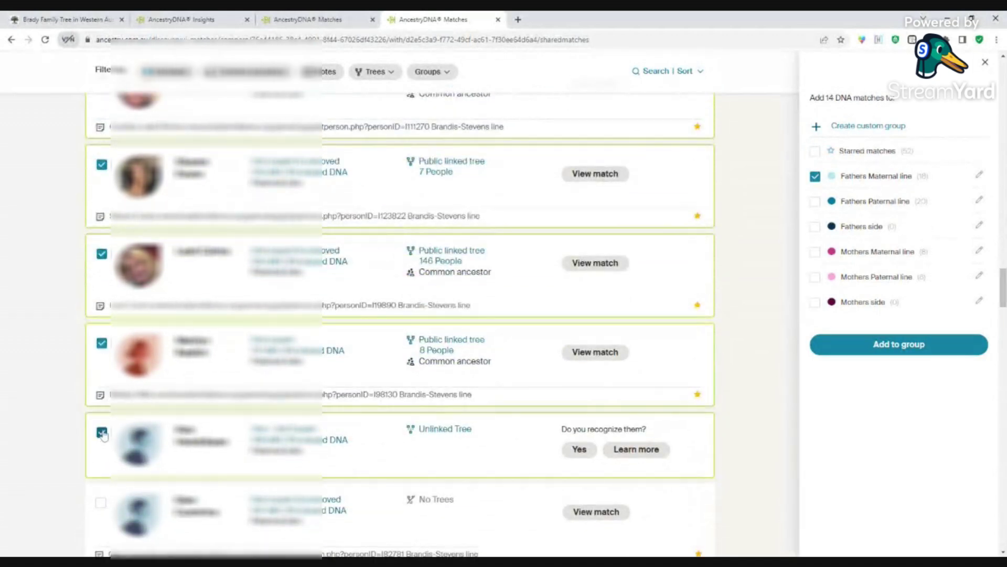
{"action": "scroll", "coordinate": [101, 430], "scroll_direction": "down", "scroll_amount": 5}
{"action": "left_click", "coordinate": [101, 241]}
{"action": "left_click", "coordinate": [101, 326]}
{"action": "scroll", "coordinate": [101, 327], "scroll_direction": "down", "scroll_amount": 3}
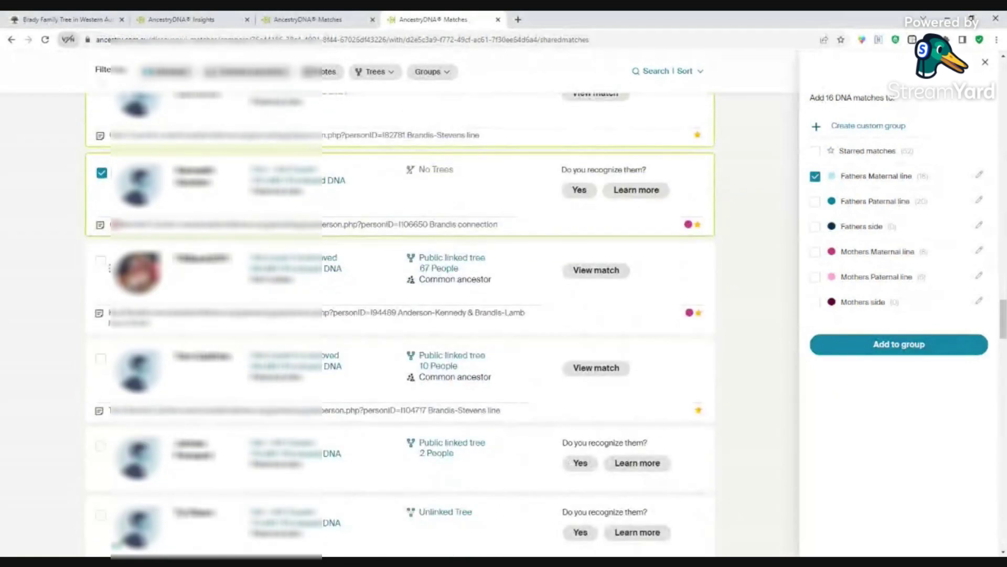
{"action": "left_click", "coordinate": [100, 261]}
{"action": "left_click", "coordinate": [101, 362]}
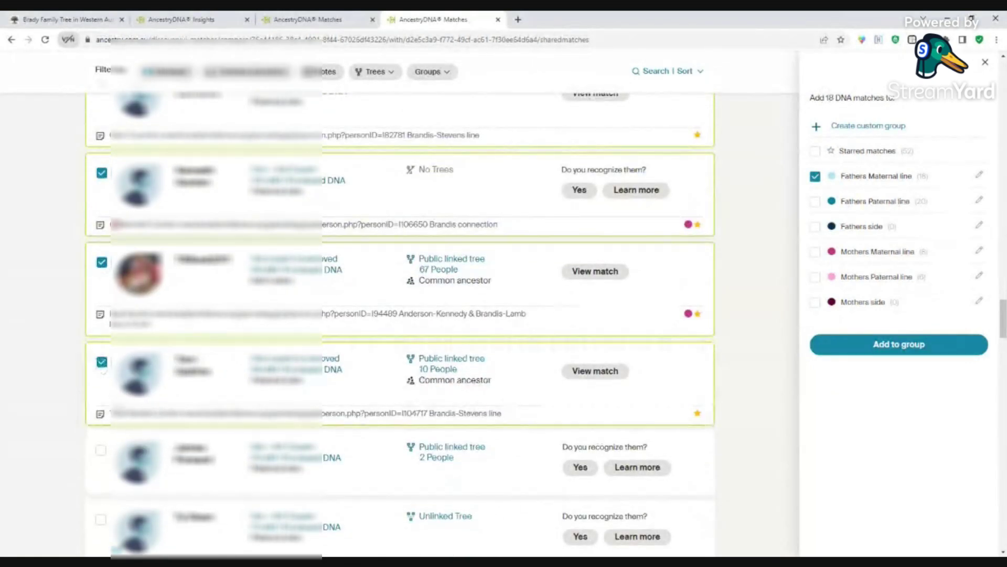
{"action": "scroll", "coordinate": [101, 362], "scroll_direction": "down", "scroll_amount": 4}
{"action": "left_click", "coordinate": [100, 241]}
{"action": "left_click", "coordinate": [101, 312]}
{"action": "left_click", "coordinate": [102, 384]}
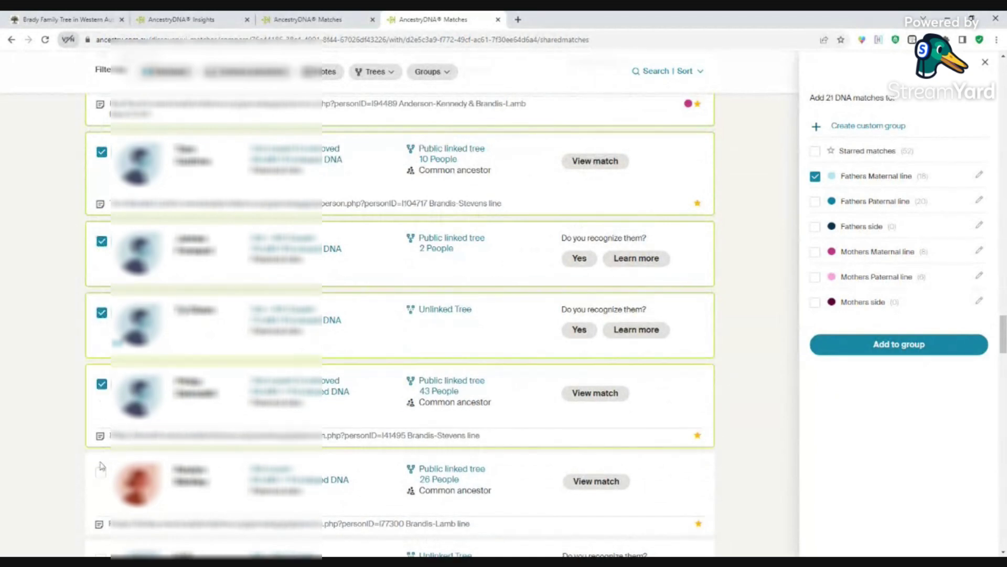
{"action": "scroll", "coordinate": [101, 461], "scroll_direction": "down", "scroll_amount": 3}
{"action": "left_click", "coordinate": [102, 316]}
{"action": "left_click", "coordinate": [102, 404]}
{"action": "scroll", "coordinate": [101, 405], "scroll_direction": "down", "scroll_amount": 3}
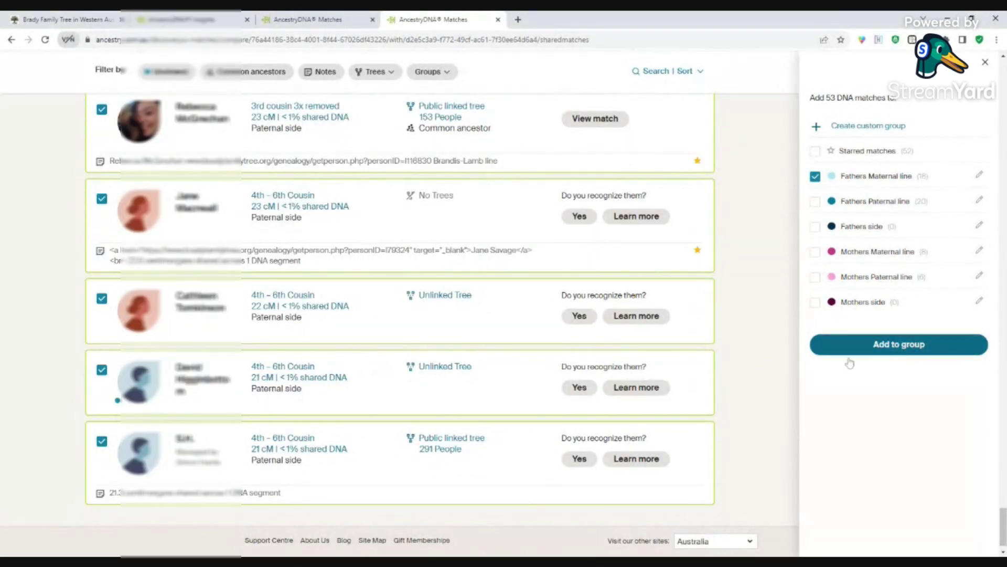
{"action": "left_click", "coordinate": [916, 348]}
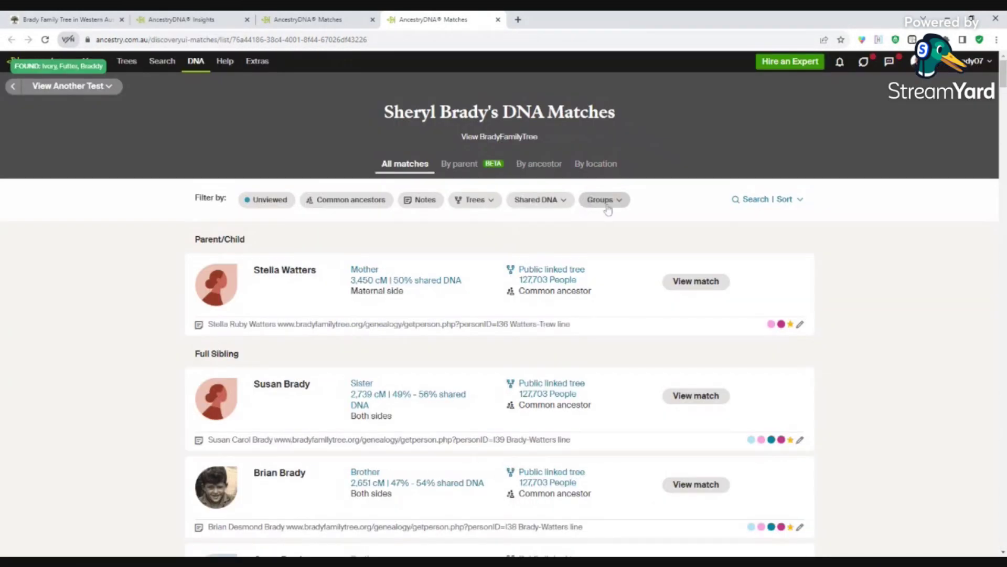
Return to the full match list and check the match counts of the custom line groups in the Groups filter without applying one.
{"action": "left_click", "coordinate": [604, 200]}
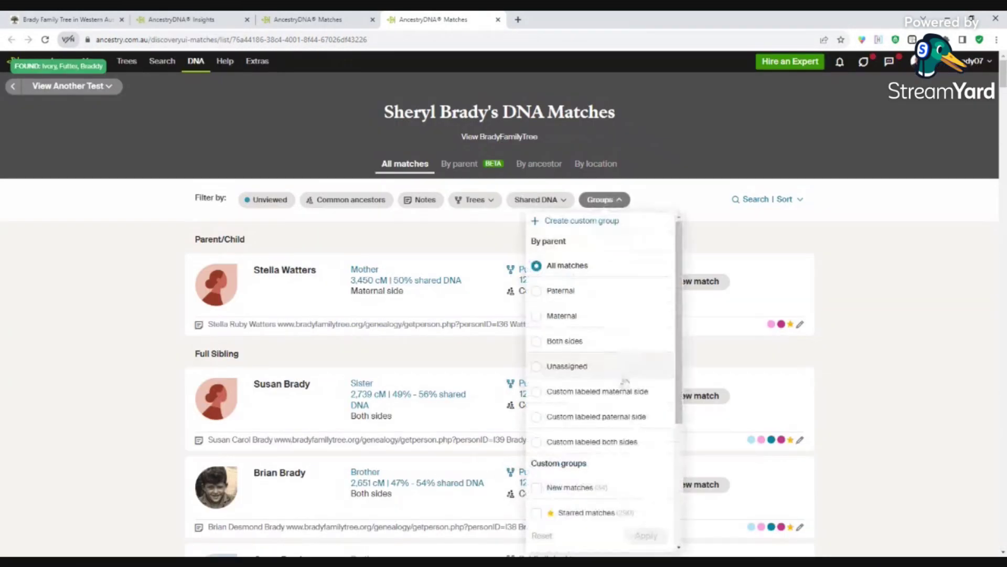
{"action": "scroll", "coordinate": [624, 378], "scroll_direction": "down", "scroll_amount": 5}
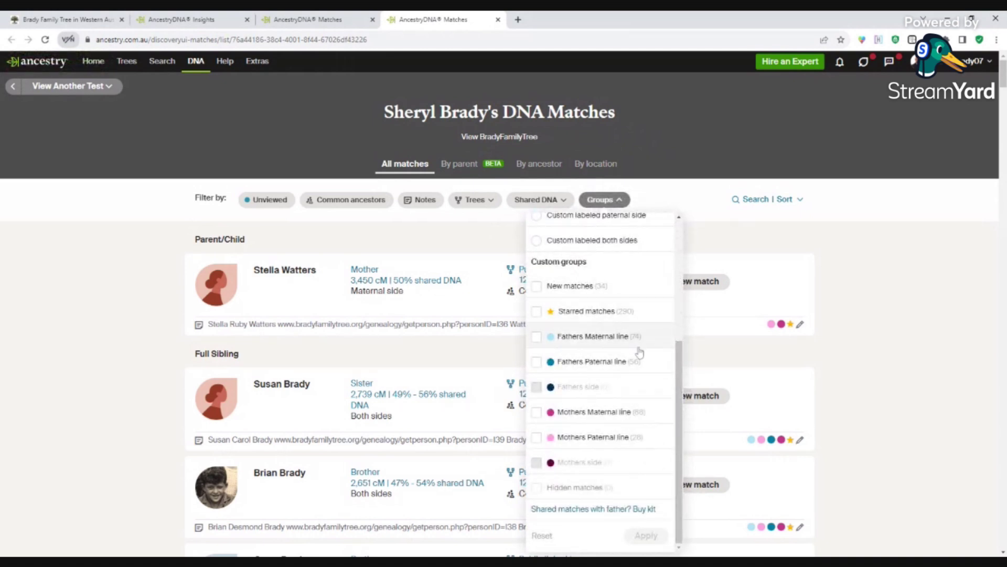
{"action": "left_click", "coordinate": [740, 136]}
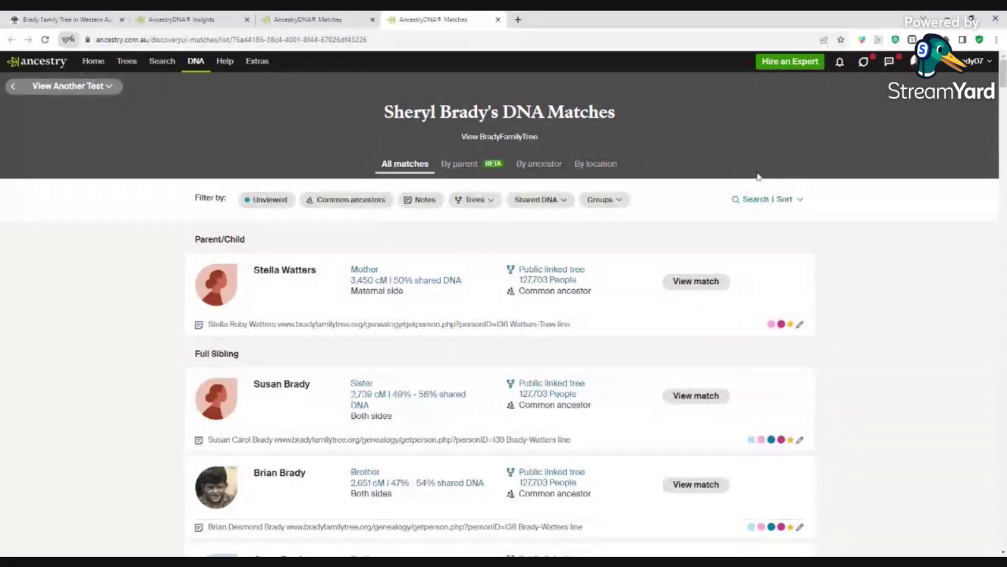
Open the mother's match from the full match list and show her shared matches.
{"action": "left_click", "coordinate": [296, 278]}
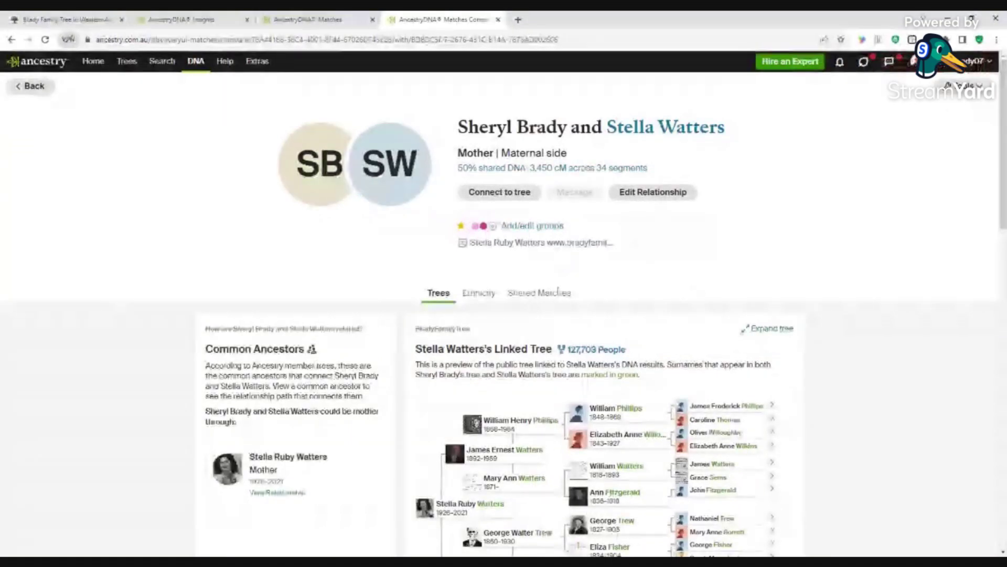
{"action": "left_click", "coordinate": [584, 294]}
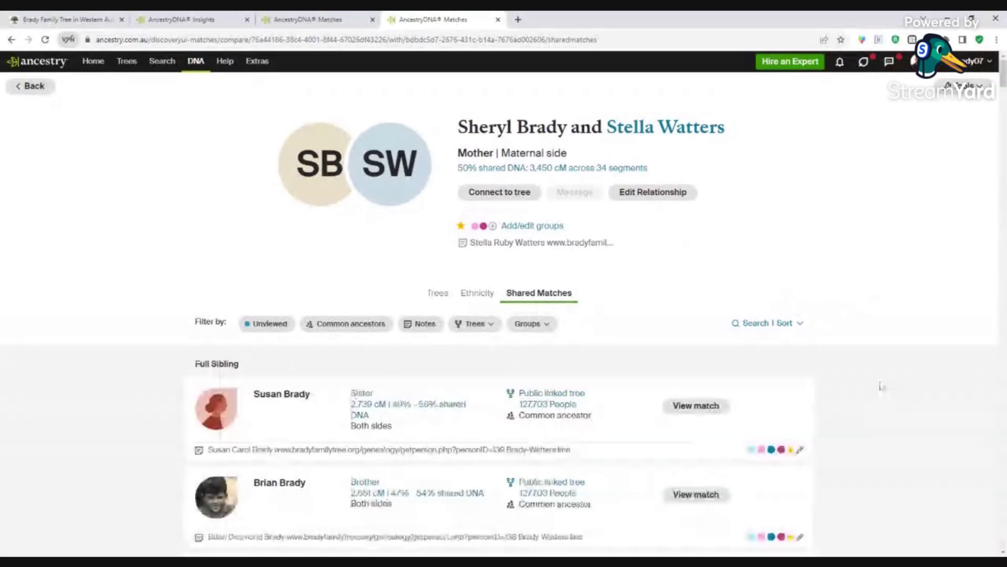
Find the 91 cM cousin without a line colour in the mother's shared matches and choose Mothers side as the group to add.
{"action": "scroll", "coordinate": [882, 385], "scroll_direction": "down", "scroll_amount": 12}
{"action": "scroll", "coordinate": [882, 384], "scroll_direction": "down", "scroll_amount": 15}
{"action": "scroll", "coordinate": [882, 382], "scroll_direction": "down", "scroll_amount": 15}
{"action": "scroll", "coordinate": [882, 381], "scroll_direction": "down", "scroll_amount": 15}
{"action": "scroll", "coordinate": [883, 379], "scroll_direction": "up", "scroll_amount": 2}
{"action": "left_click", "coordinate": [799, 355]}
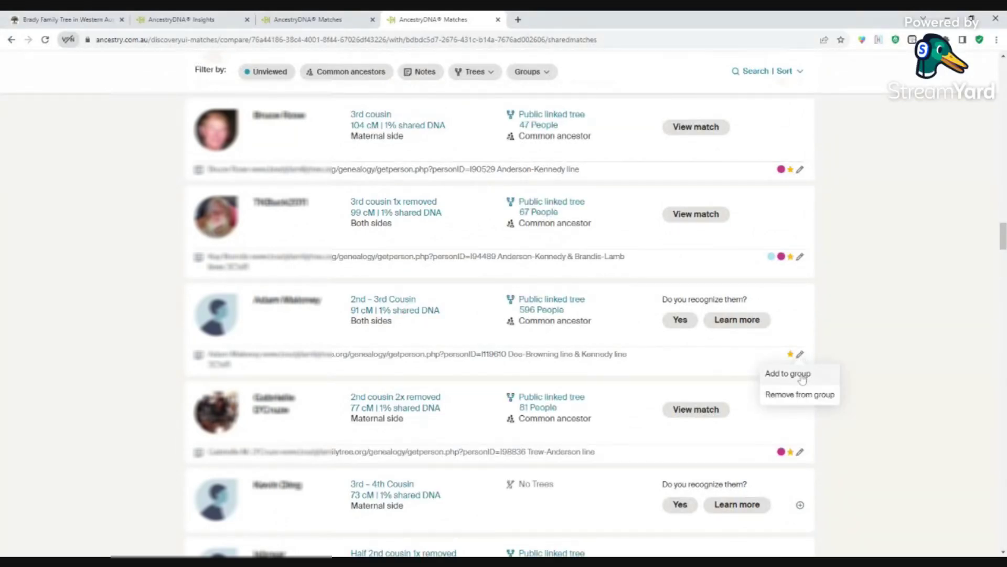
{"action": "left_click", "coordinate": [799, 373]}
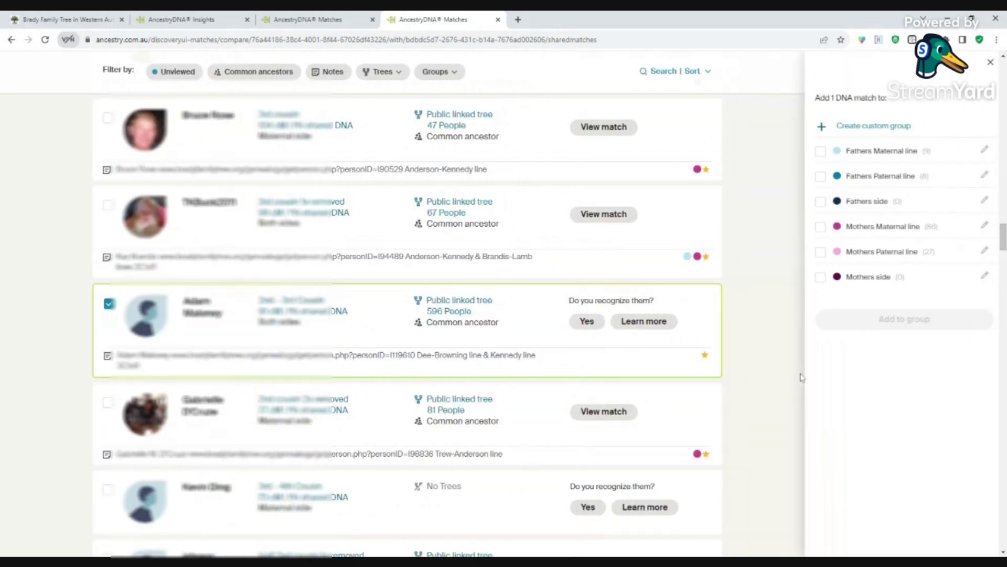
{"action": "scroll", "coordinate": [801, 377], "scroll_direction": "down", "scroll_amount": 3}
{"action": "left_click", "coordinate": [821, 277]}
Include the uncoloured 73 cM cousin, the Watters line half 2nd cousin and two Distant Family matches in the selection.
{"action": "left_click", "coordinate": [101, 307]}
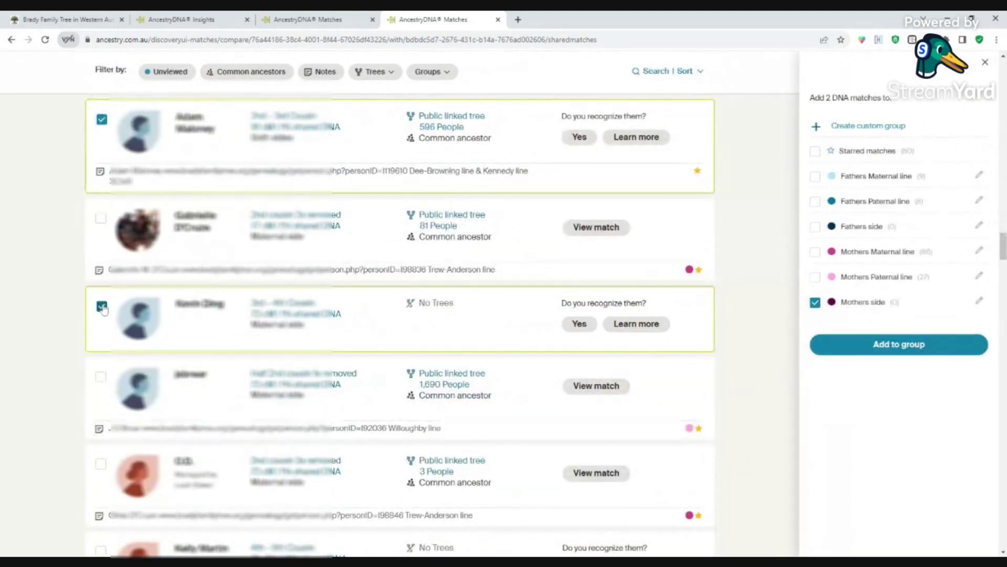
{"action": "scroll", "coordinate": [104, 309], "scroll_direction": "down", "scroll_amount": 9}
{"action": "scroll", "coordinate": [104, 308], "scroll_direction": "down", "scroll_amount": 11}
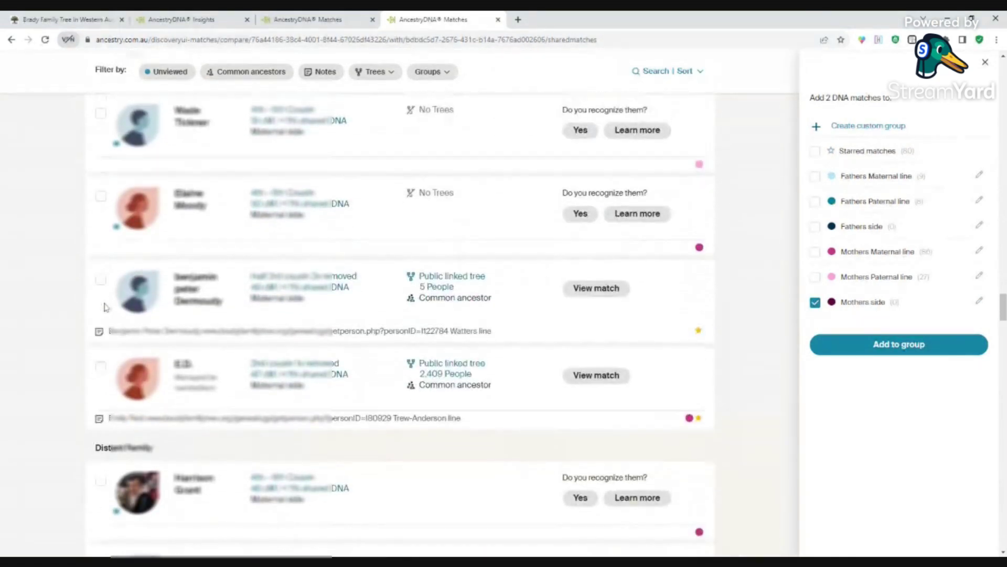
{"action": "scroll", "coordinate": [103, 308], "scroll_direction": "up", "scroll_amount": 1}
{"action": "left_click", "coordinate": [101, 308]}
{"action": "scroll", "coordinate": [101, 310], "scroll_direction": "down", "scroll_amount": 6}
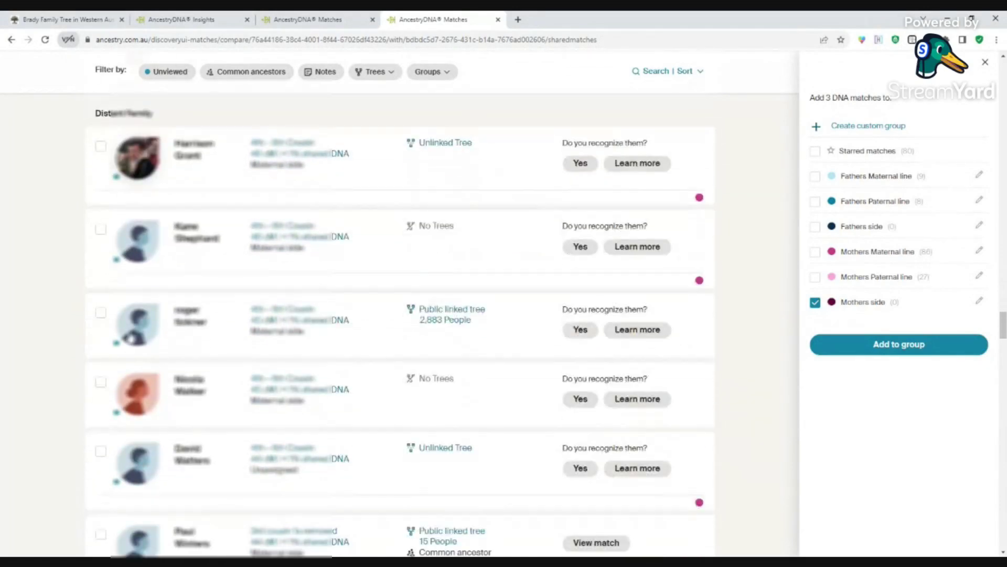
{"action": "left_click", "coordinate": [100, 313]}
{"action": "left_click", "coordinate": [101, 385]}
{"action": "scroll", "coordinate": [120, 411], "scroll_direction": "down", "scroll_amount": 2}
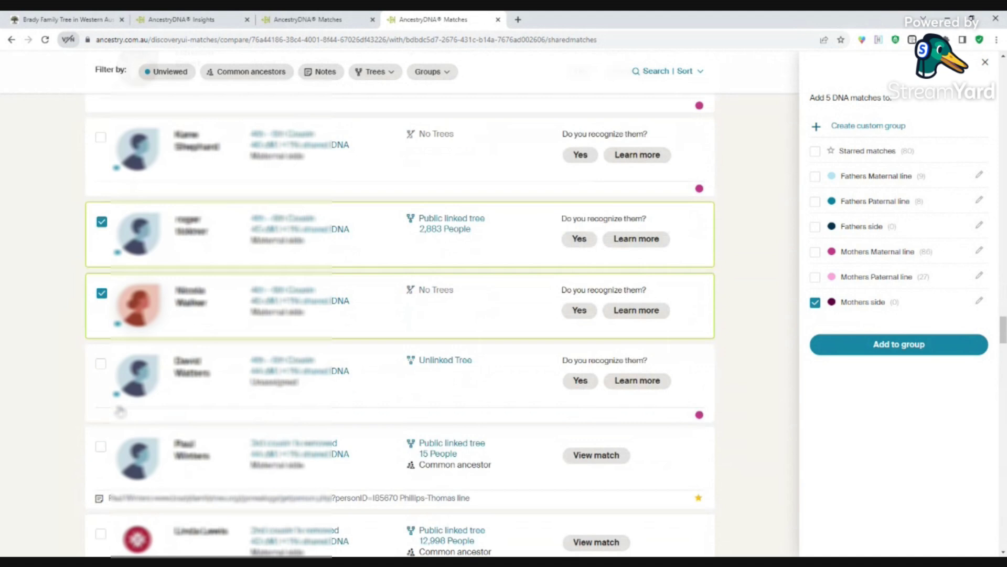
Include the uncoloured matches from the Phillips-Thomas line cousin to the 39 centimorgan match and add the whole selection to Mothers side.
{"action": "left_click", "coordinate": [101, 447]}
{"action": "scroll", "coordinate": [100, 431], "scroll_direction": "down", "scroll_amount": 6}
{"action": "left_click", "coordinate": [101, 422]}
{"action": "scroll", "coordinate": [97, 421], "scroll_direction": "down", "scroll_amount": 2}
{"action": "left_click", "coordinate": [101, 415]}
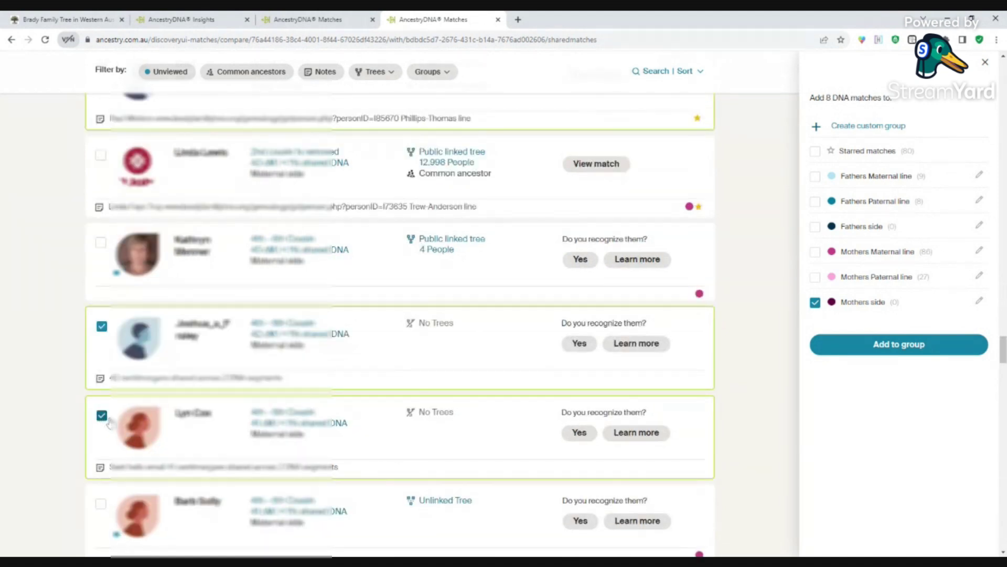
{"action": "scroll", "coordinate": [99, 412], "scroll_direction": "down", "scroll_amount": 4}
{"action": "left_click", "coordinate": [101, 377]}
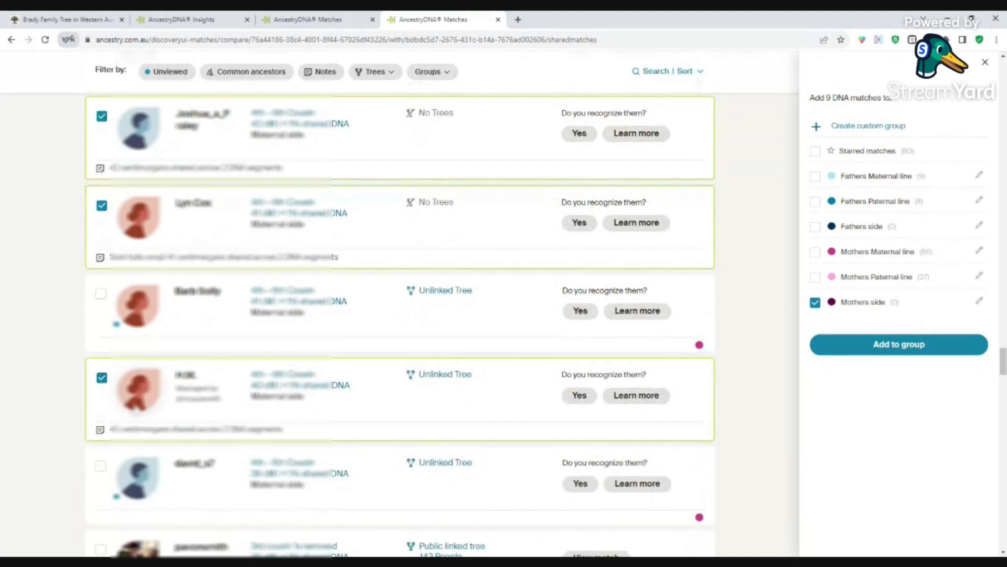
{"action": "scroll", "coordinate": [102, 377], "scroll_direction": "down", "scroll_amount": 6}
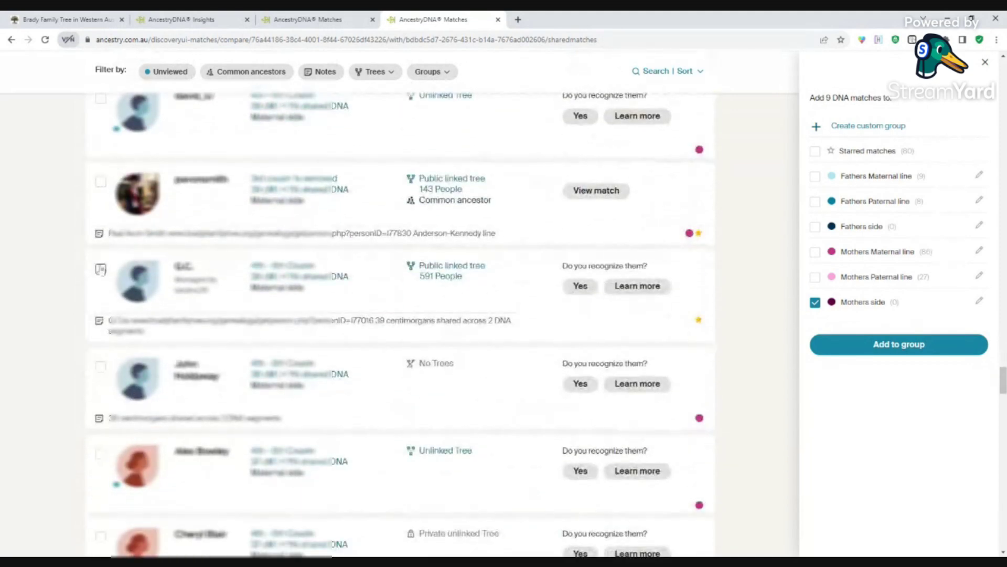
{"action": "left_click", "coordinate": [100, 269]}
{"action": "scroll", "coordinate": [105, 283], "scroll_direction": "down", "scroll_amount": 3}
{"action": "left_click", "coordinate": [898, 344]}
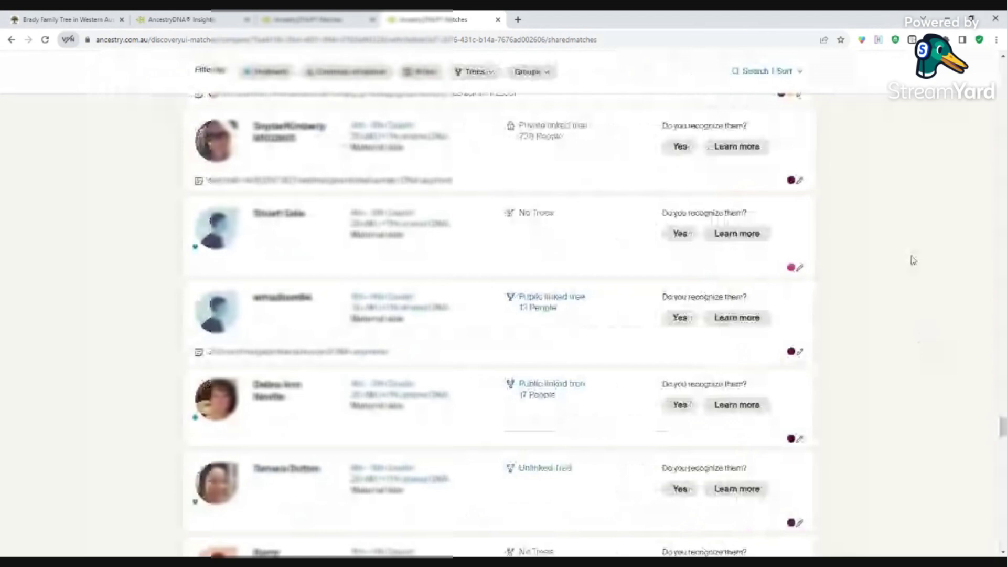
Return to the full match list, open the paternal uncle's match and show his shared matches.
{"action": "left_click_drag", "start_coordinate": [1002, 426], "coordinate": [1002, 69]}
{"action": "scroll", "coordinate": [872, 158], "scroll_direction": "down", "scroll_amount": 1}
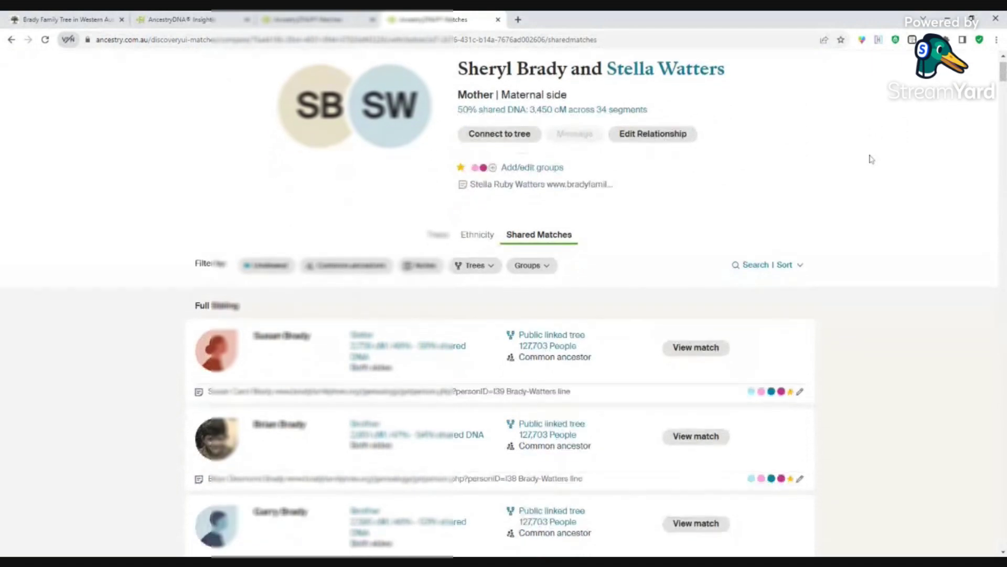
{"action": "scroll", "coordinate": [871, 158], "scroll_direction": "up", "scroll_amount": 1}
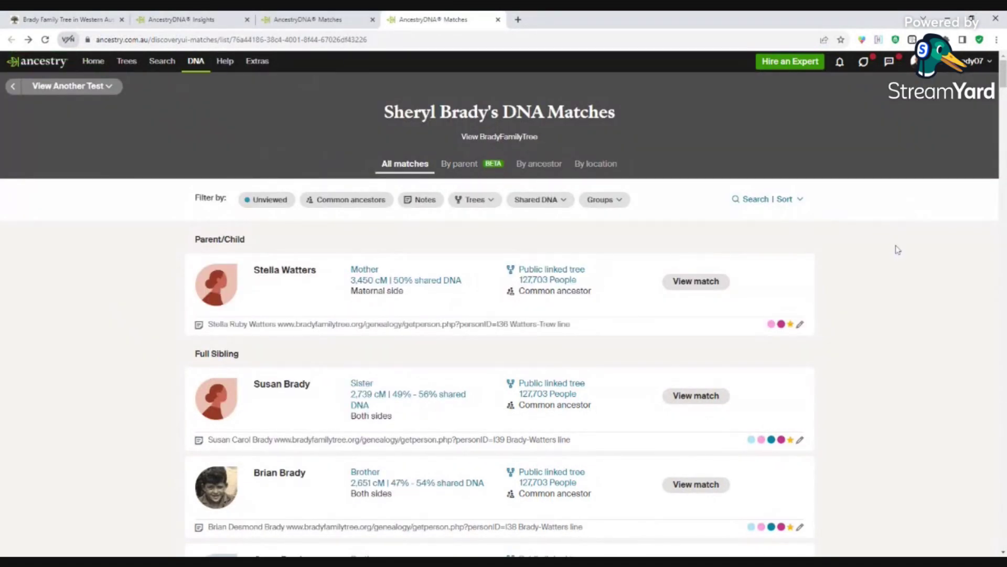
{"action": "scroll", "coordinate": [898, 250], "scroll_direction": "down", "scroll_amount": 3}
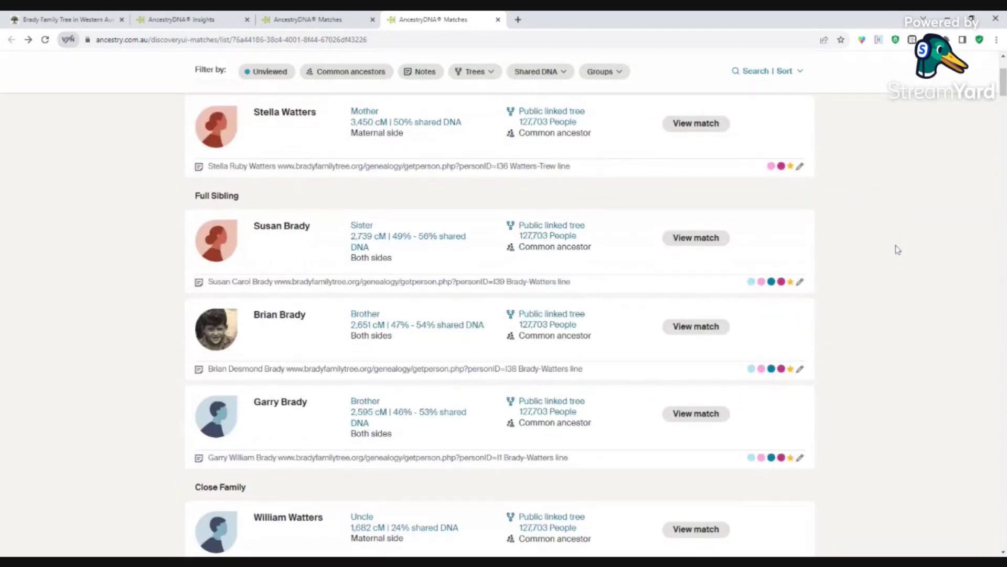
{"action": "scroll", "coordinate": [898, 250], "scroll_direction": "down", "scroll_amount": 5}
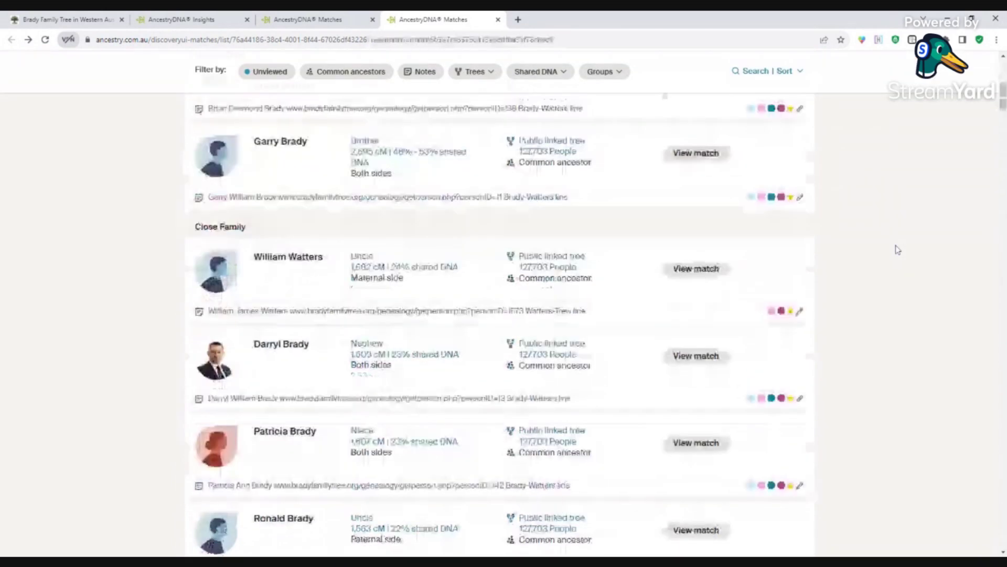
{"action": "scroll", "coordinate": [898, 250], "scroll_direction": "down", "scroll_amount": 3}
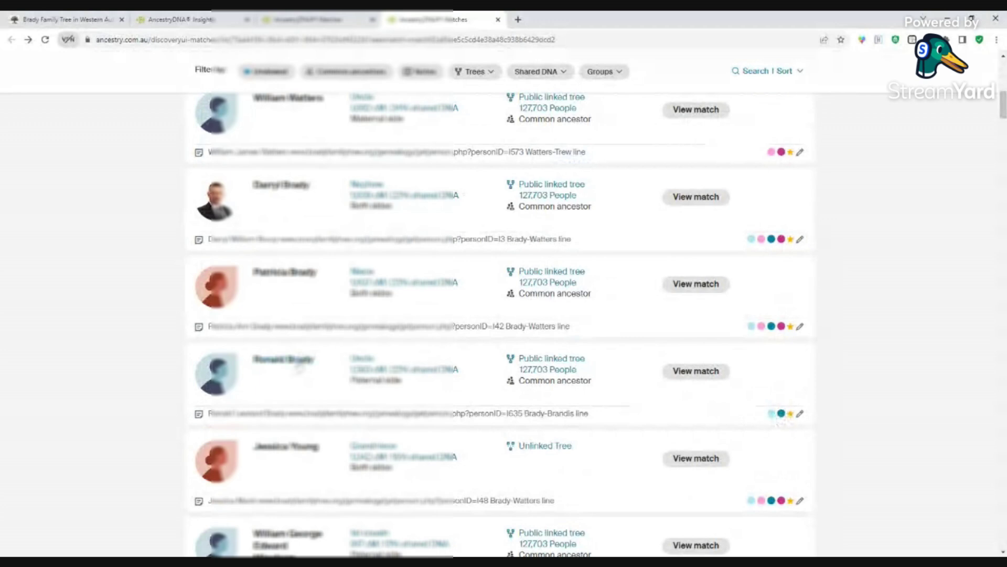
{"action": "left_click", "coordinate": [295, 362]}
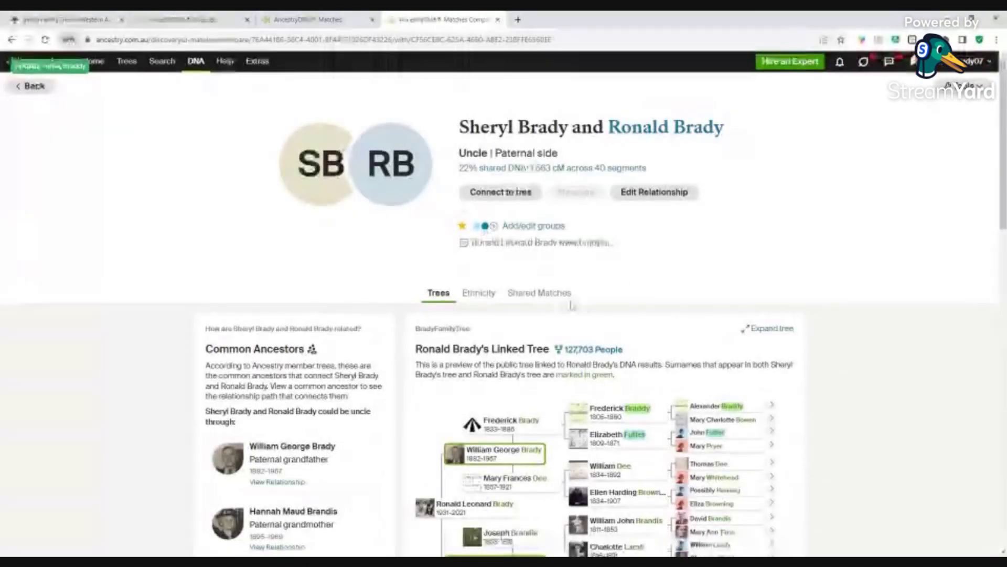
{"action": "left_click", "coordinate": [540, 293]}
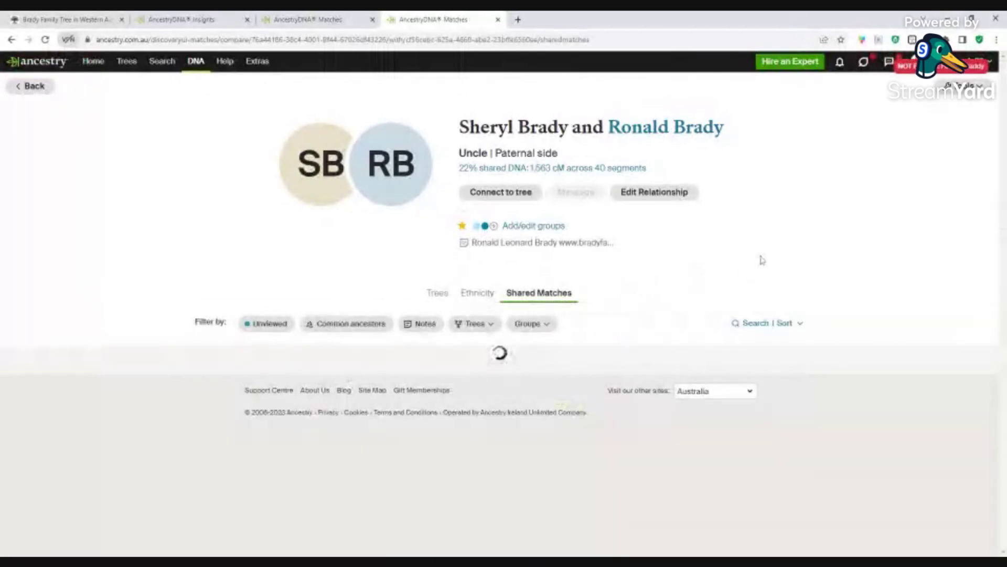
Find the uncoloured Brandis-Stevens line 2nd cousin 1x removed in the uncle's shared matches and choose Fathers side as the group to add.
{"action": "scroll", "coordinate": [860, 281], "scroll_direction": "down", "scroll_amount": 4}
{"action": "scroll", "coordinate": [863, 282], "scroll_direction": "down", "scroll_amount": 4}
{"action": "scroll", "coordinate": [862, 282], "scroll_direction": "down", "scroll_amount": 20}
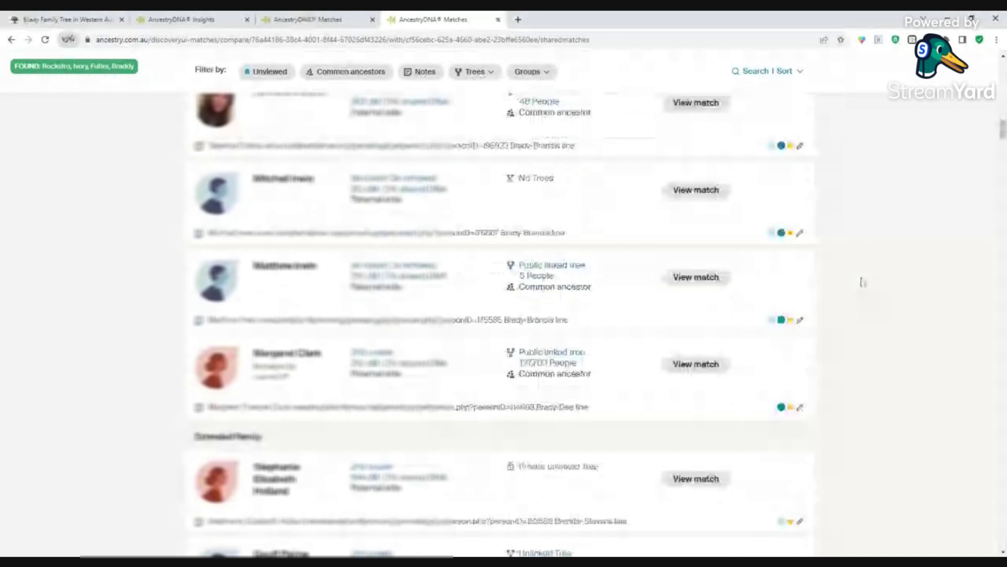
{"action": "scroll", "coordinate": [863, 283], "scroll_direction": "down", "scroll_amount": 6}
{"action": "scroll", "coordinate": [862, 282], "scroll_direction": "down", "scroll_amount": 18}
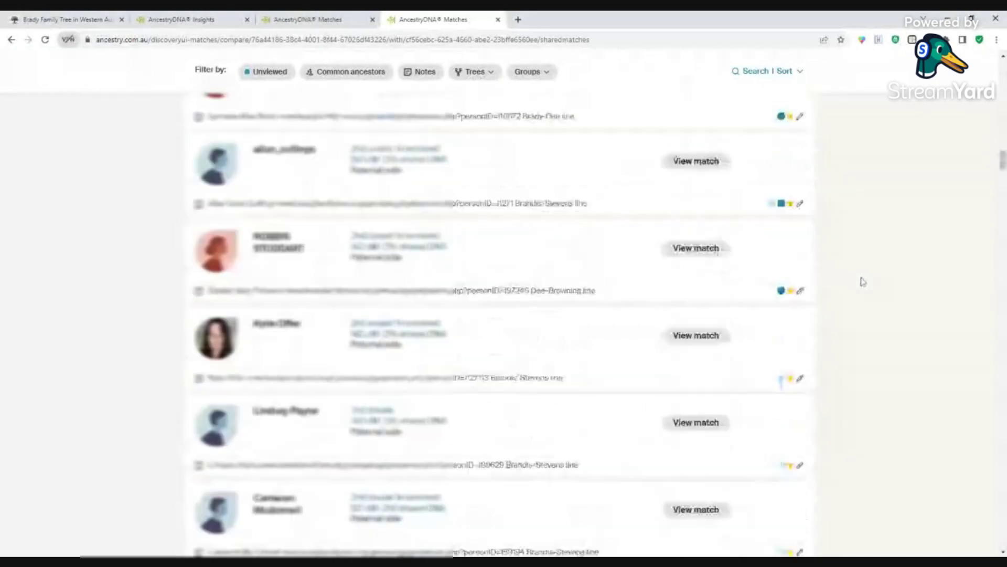
{"action": "scroll", "coordinate": [862, 282], "scroll_direction": "down", "scroll_amount": 4}
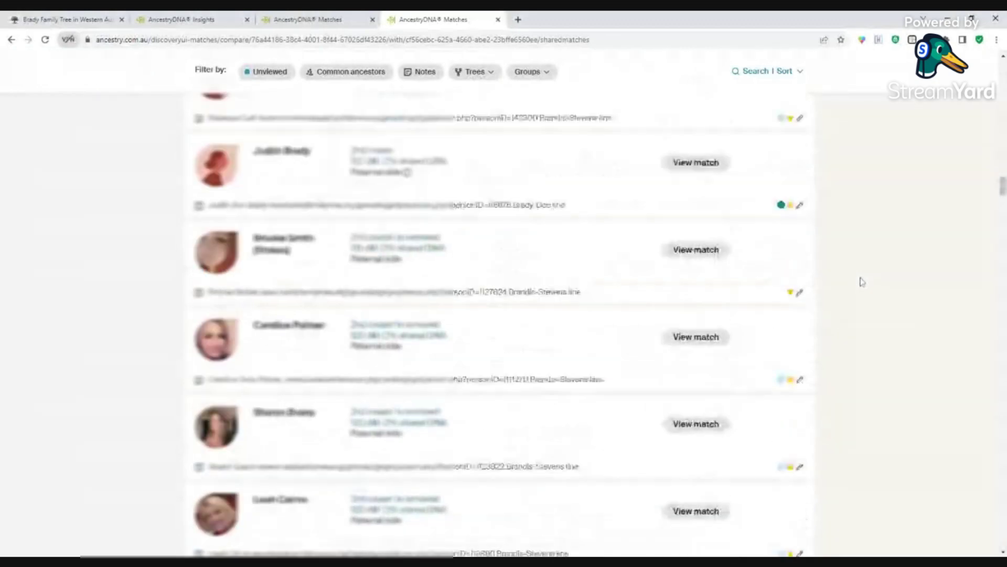
{"action": "scroll", "coordinate": [860, 281], "scroll_direction": "up", "scroll_amount": 1}
{"action": "left_click", "coordinate": [801, 331]}
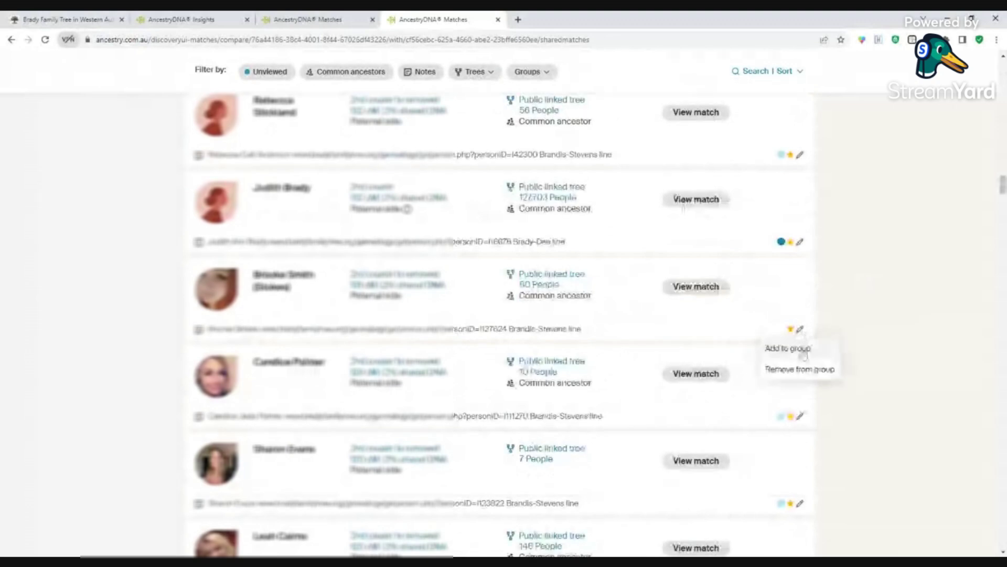
{"action": "left_click", "coordinate": [789, 348]}
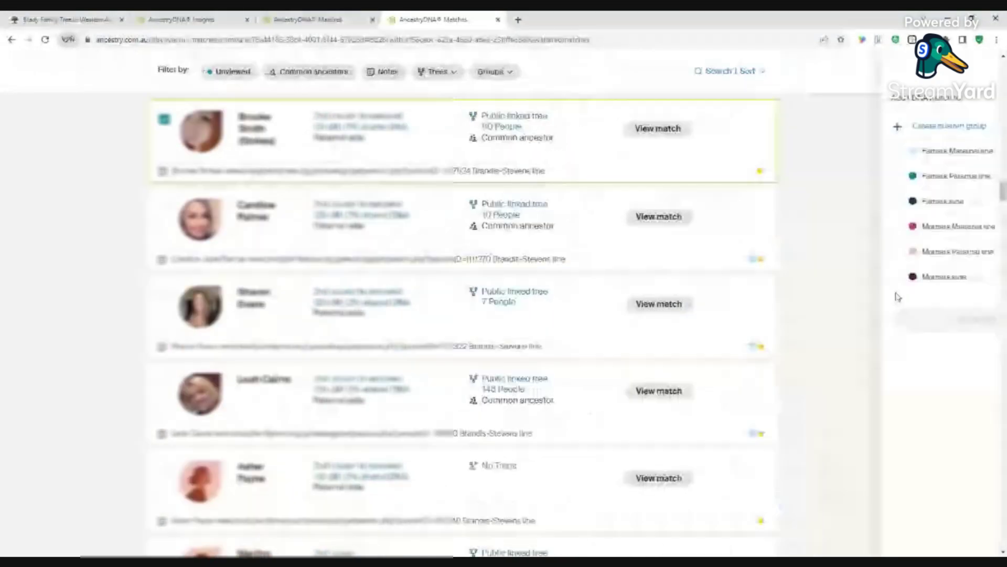
{"action": "left_click", "coordinate": [871, 205]}
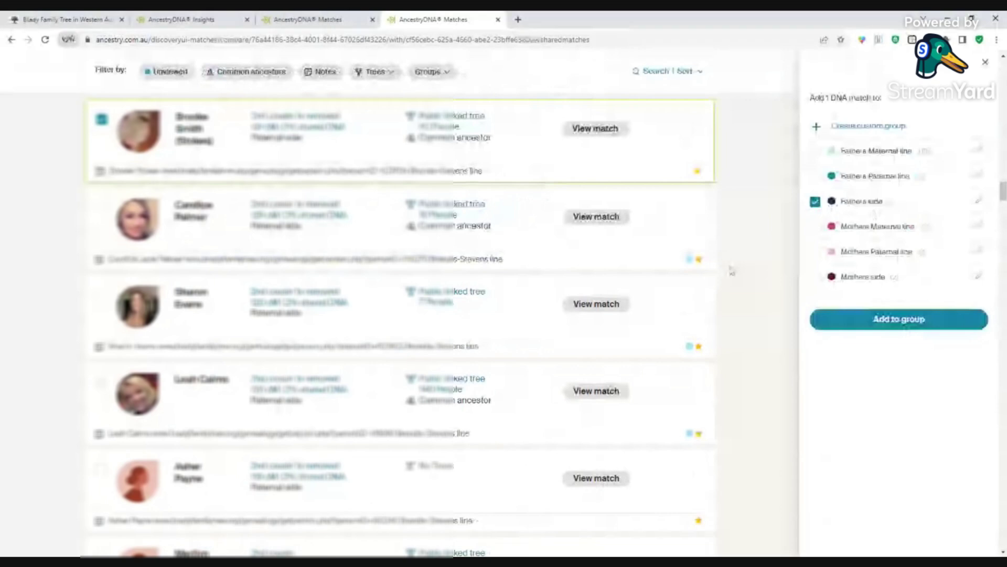
Include the other shared matches without a line colour further down the list and add the whole selection to Fathers side.
{"action": "scroll", "coordinate": [746, 275], "scroll_direction": "down", "scroll_amount": 1}
{"action": "scroll", "coordinate": [745, 276], "scroll_direction": "down", "scroll_amount": 5}
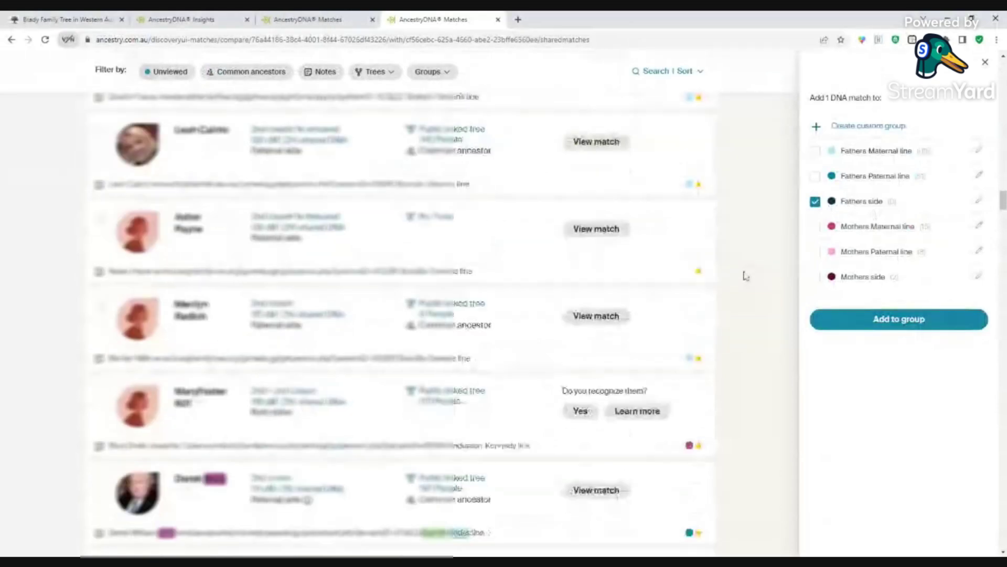
{"action": "left_click", "coordinate": [102, 208]}
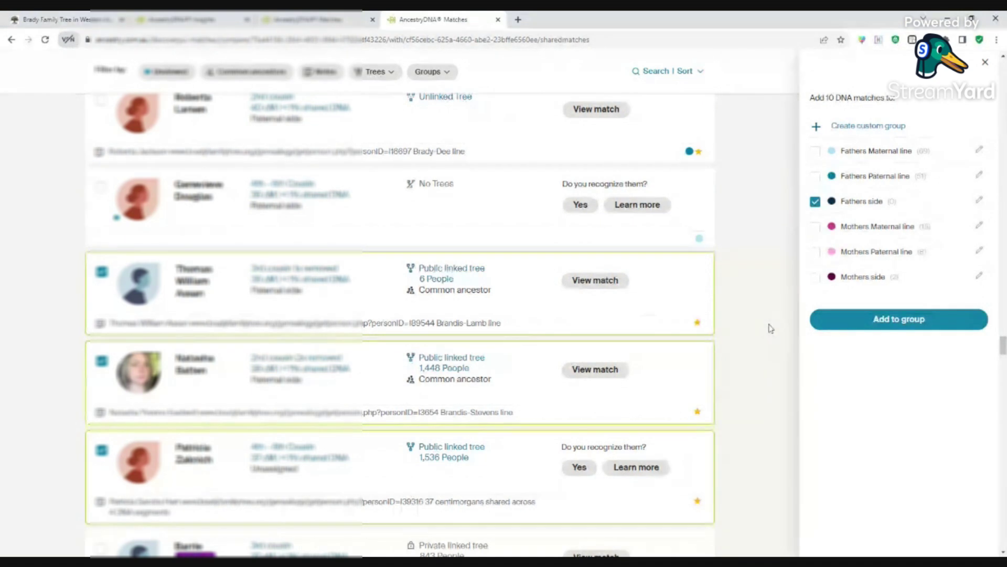
{"action": "scroll", "coordinate": [911, 324], "scroll_direction": "up", "scroll_amount": 1}
{"action": "left_click", "coordinate": [908, 323]}
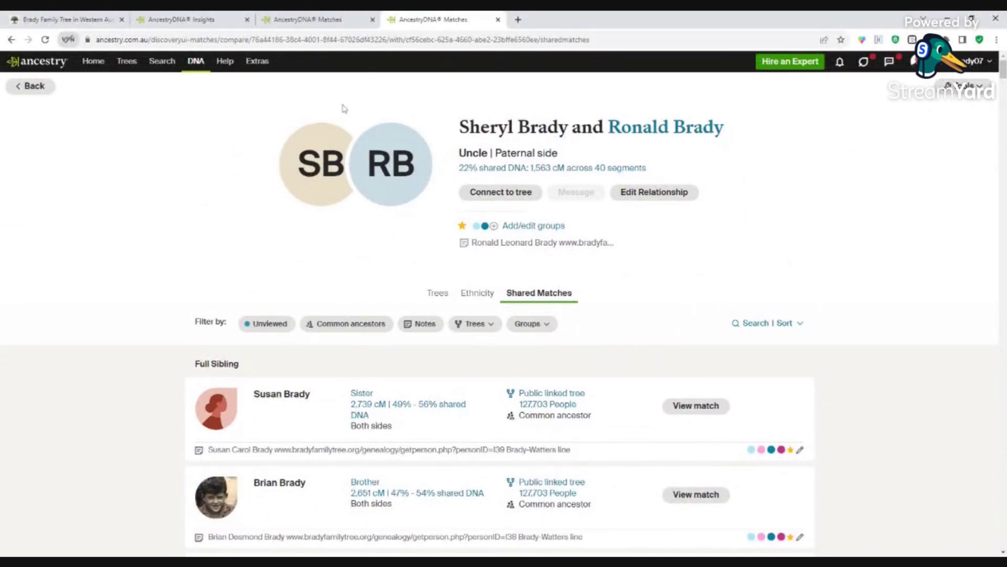
Return to the full match list and check the Fathers side and Mothers side counts in the Groups filter without applying one.
{"action": "key", "text": "alt+Left"}
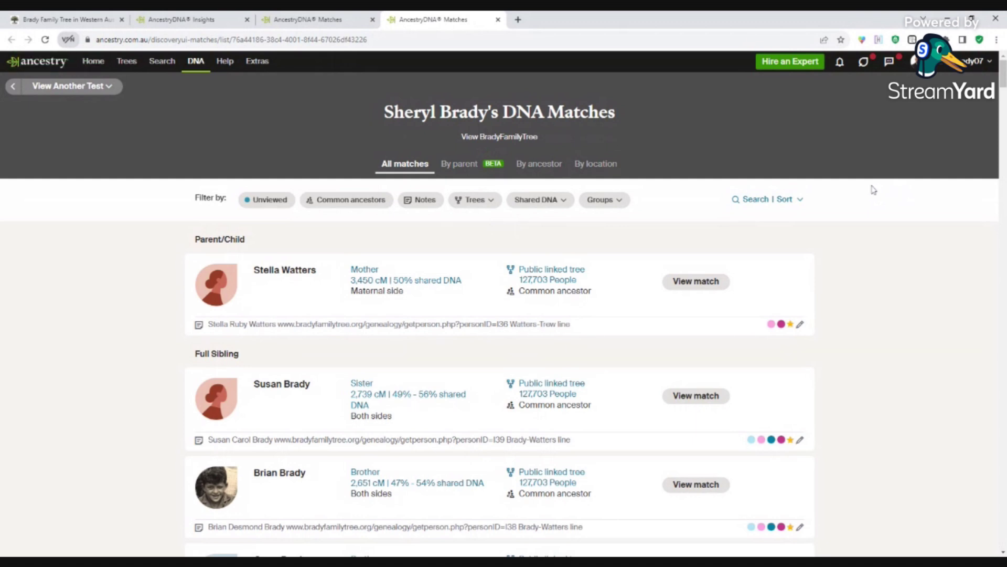
{"action": "left_click", "coordinate": [619, 205]}
{"action": "scroll", "coordinate": [624, 367], "scroll_direction": "down", "scroll_amount": 4}
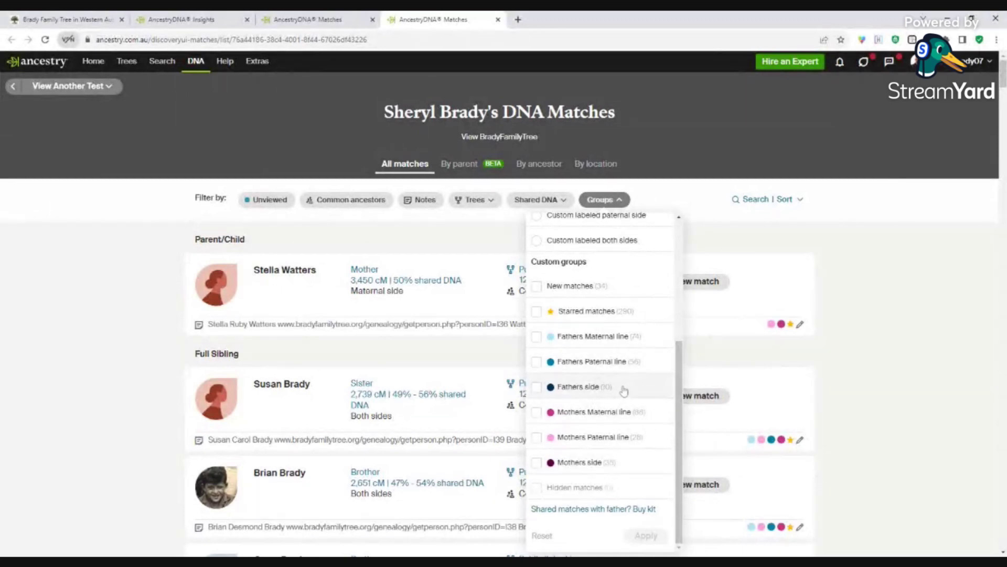
{"action": "scroll", "coordinate": [622, 390], "scroll_direction": "up", "scroll_amount": 4}
{"action": "left_click", "coordinate": [787, 226]}
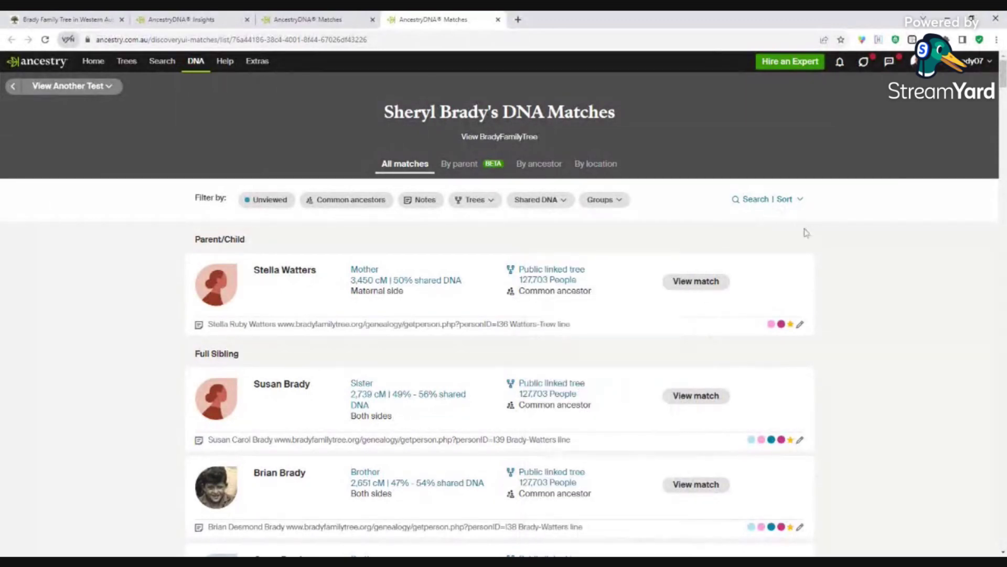
Filter the full match list to Paternal matches and check their group colour dots down to the 120 cM cousins.
{"action": "left_click", "coordinate": [613, 202]}
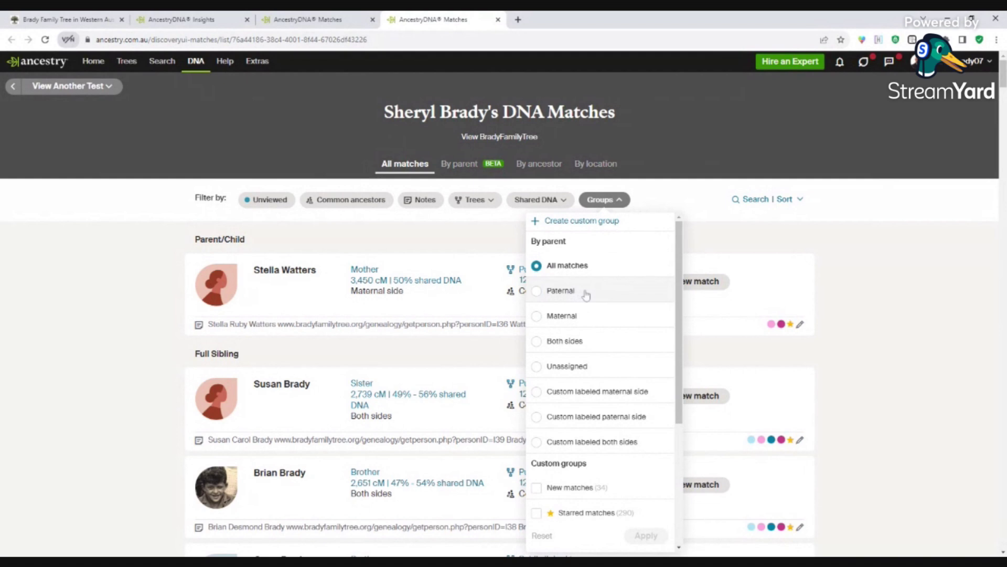
{"action": "left_click", "coordinate": [547, 293]}
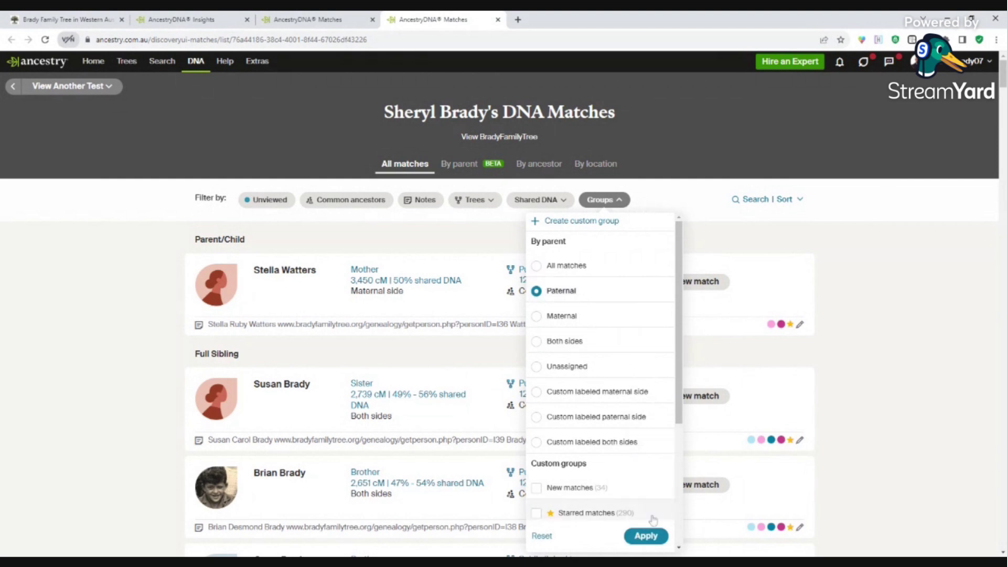
{"action": "left_click", "coordinate": [652, 538]}
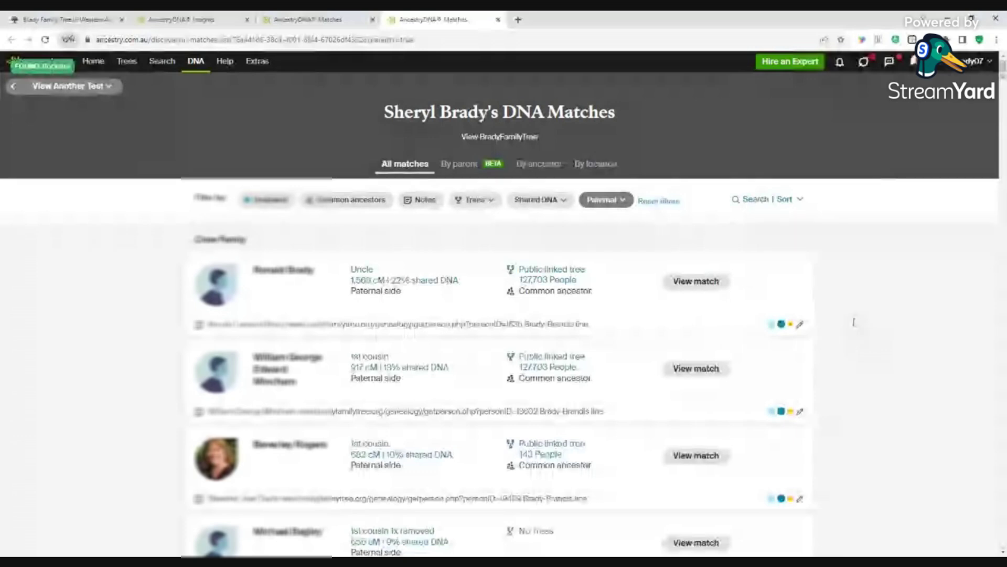
{"action": "scroll", "coordinate": [855, 326], "scroll_direction": "down", "scroll_amount": 3}
{"action": "scroll", "coordinate": [856, 321], "scroll_direction": "down", "scroll_amount": 15}
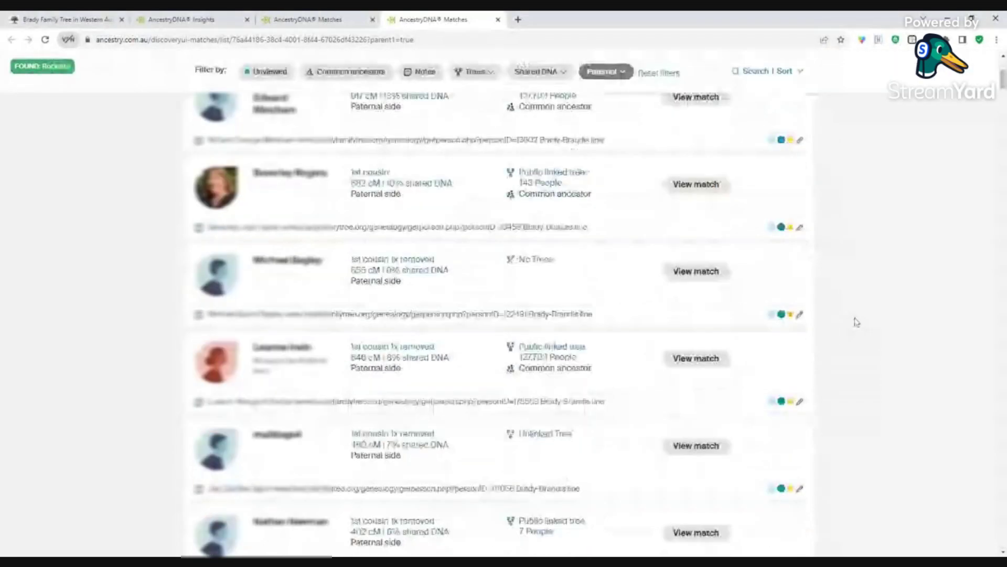
{"action": "scroll", "coordinate": [856, 321], "scroll_direction": "down", "scroll_amount": 20}
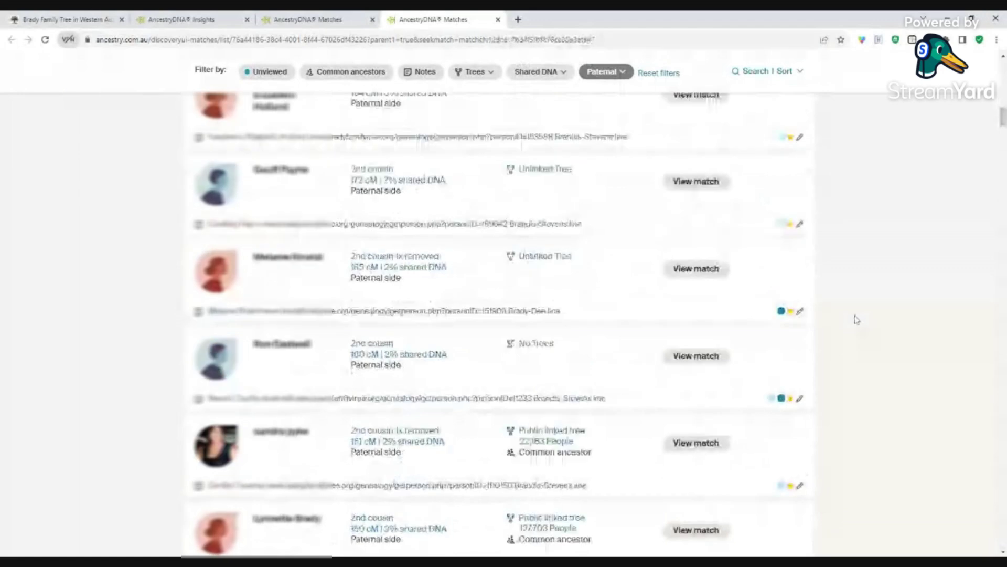
{"action": "scroll", "coordinate": [857, 319], "scroll_direction": "down", "scroll_amount": 15}
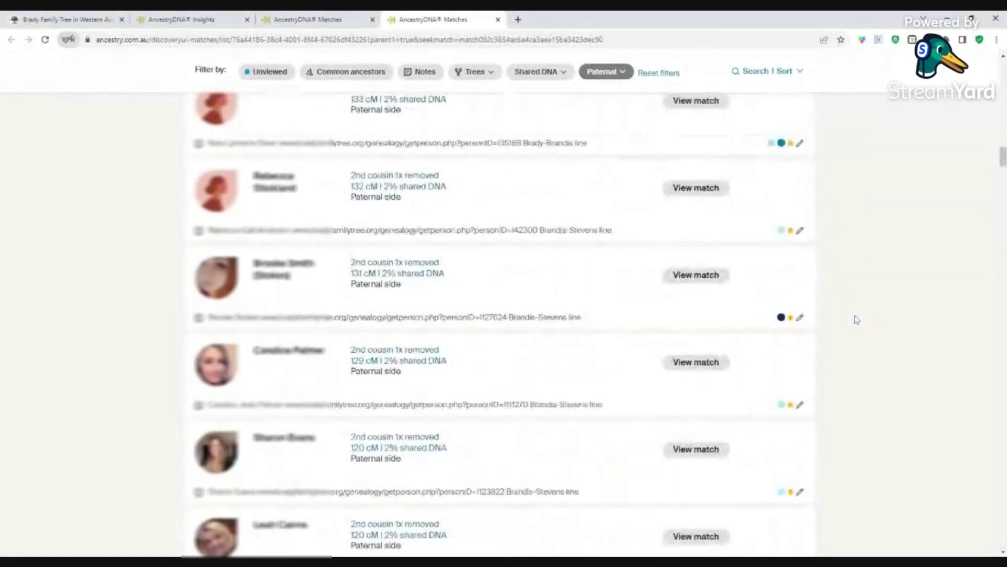
Check the group colour dots on the smaller Paternal matches, from the 120 cM cousins down to those around 48 cM.
{"action": "scroll", "coordinate": [856, 320], "scroll_direction": "down", "scroll_amount": 2}
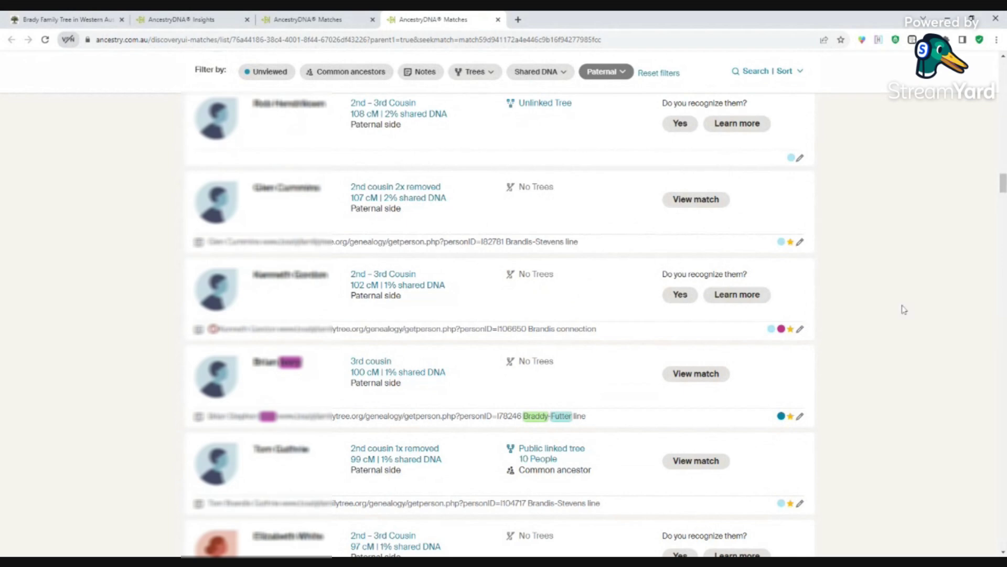
{"action": "scroll", "coordinate": [904, 310], "scroll_direction": "down", "scroll_amount": 12}
{"action": "scroll", "coordinate": [905, 310], "scroll_direction": "down", "scroll_amount": 6}
{"action": "scroll", "coordinate": [904, 310], "scroll_direction": "down", "scroll_amount": 10}
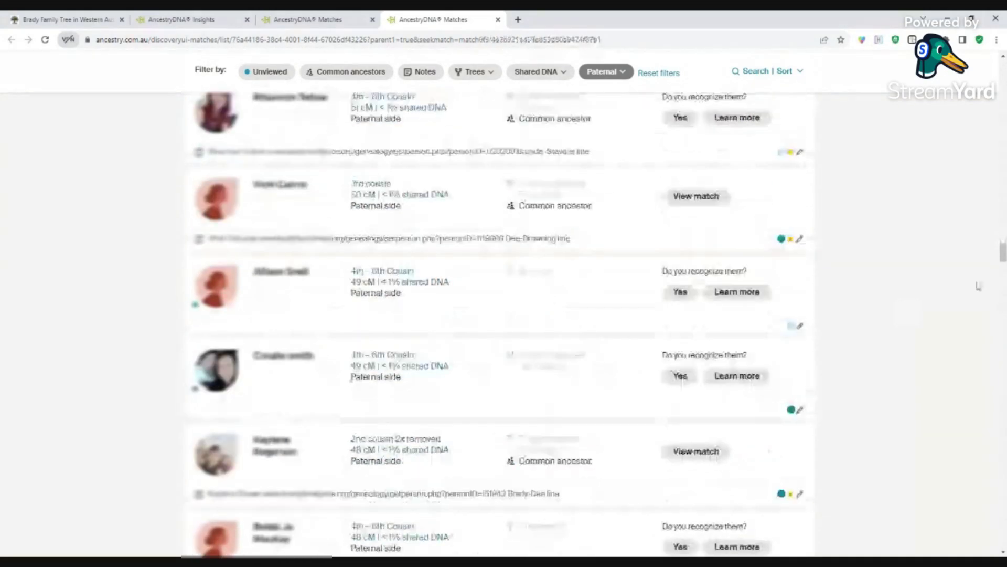
{"action": "scroll", "coordinate": [978, 286], "scroll_direction": "up", "scroll_amount": 20}
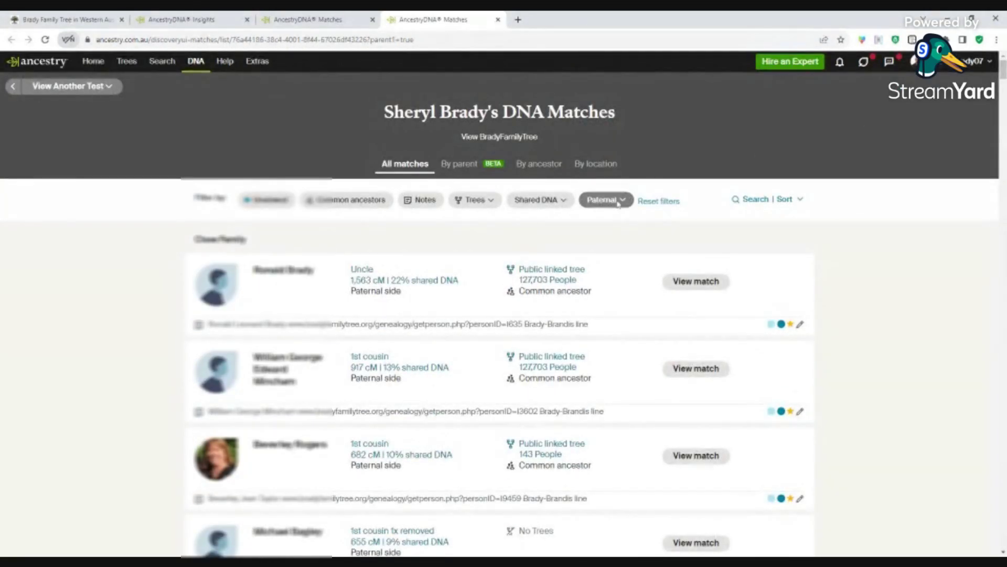
Switch the match list's parent filter from Paternal back to All matches and apply it.
{"action": "left_click", "coordinate": [618, 204]}
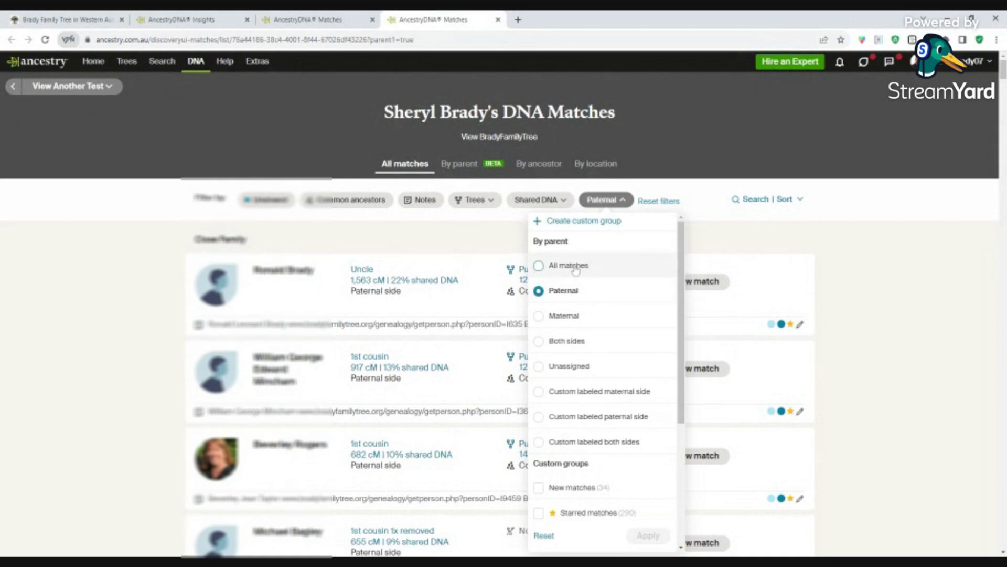
{"action": "left_click", "coordinate": [577, 268]}
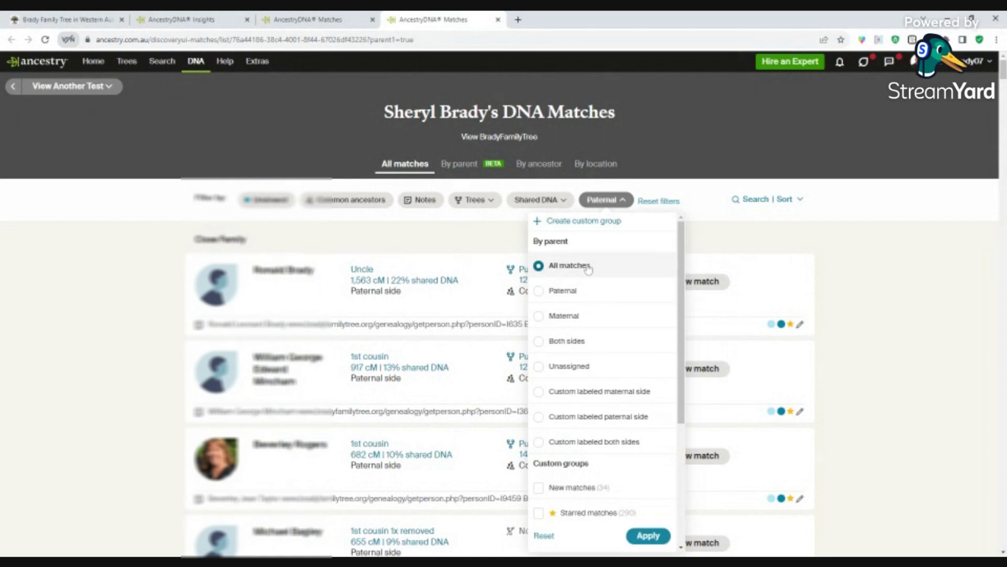
{"action": "left_click", "coordinate": [649, 535]}
{"action": "scroll", "coordinate": [808, 157], "scroll_direction": "down", "scroll_amount": 1}
{"action": "scroll", "coordinate": [824, 153], "scroll_direction": "up", "scroll_amount": 1}
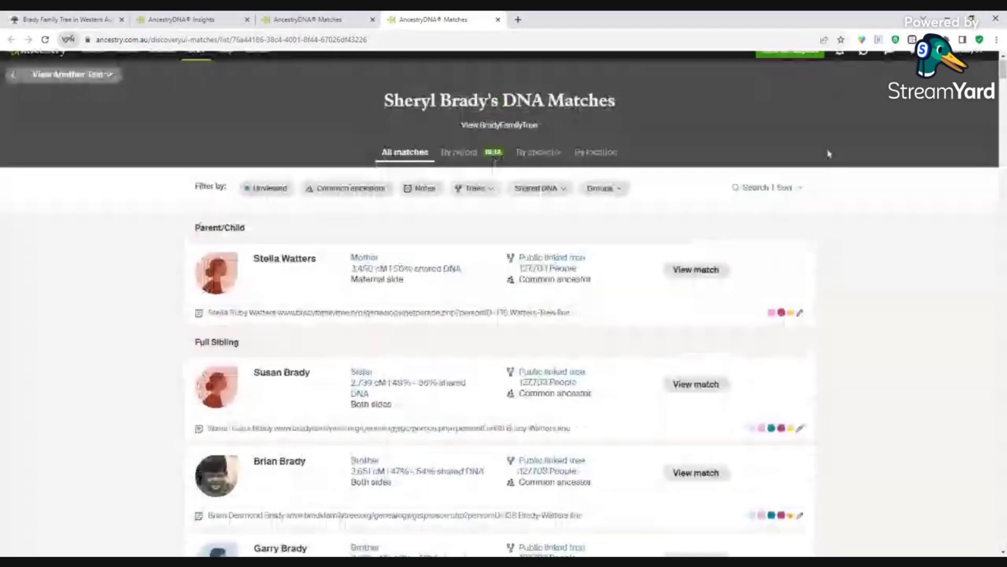
{"action": "scroll", "coordinate": [839, 152], "scroll_direction": "up", "scroll_amount": 1}
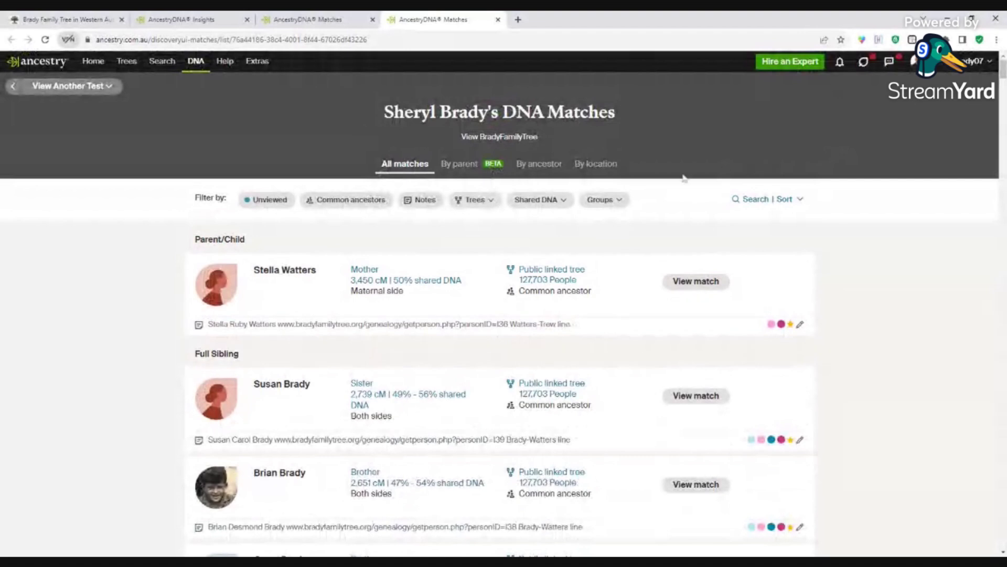
Review the colour-coded custom groups for the father's and mother's lines and sides in the Groups filter without applying one.
{"action": "left_click", "coordinate": [604, 200]}
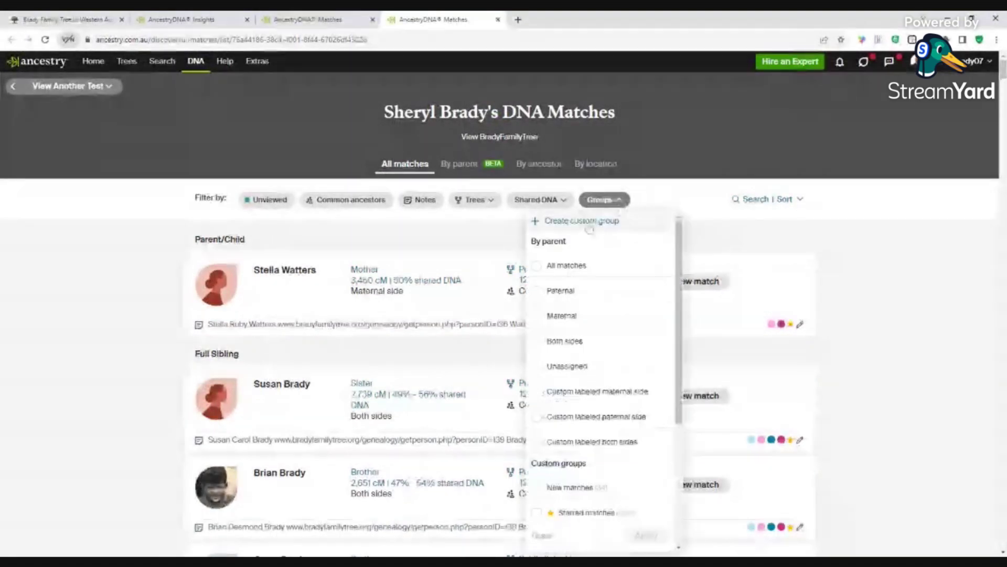
{"action": "scroll", "coordinate": [592, 388], "scroll_direction": "down", "scroll_amount": 4}
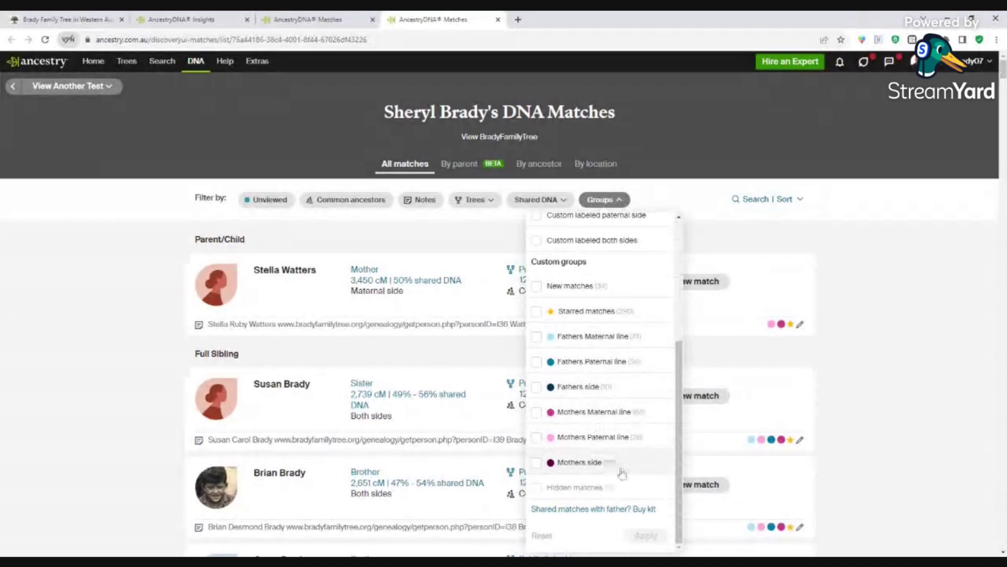
{"action": "left_click", "coordinate": [923, 205]}
View the match list limited to common ancestors, reset that filter and switch to the Brady Family Tree website.
{"action": "left_click", "coordinate": [388, 200]}
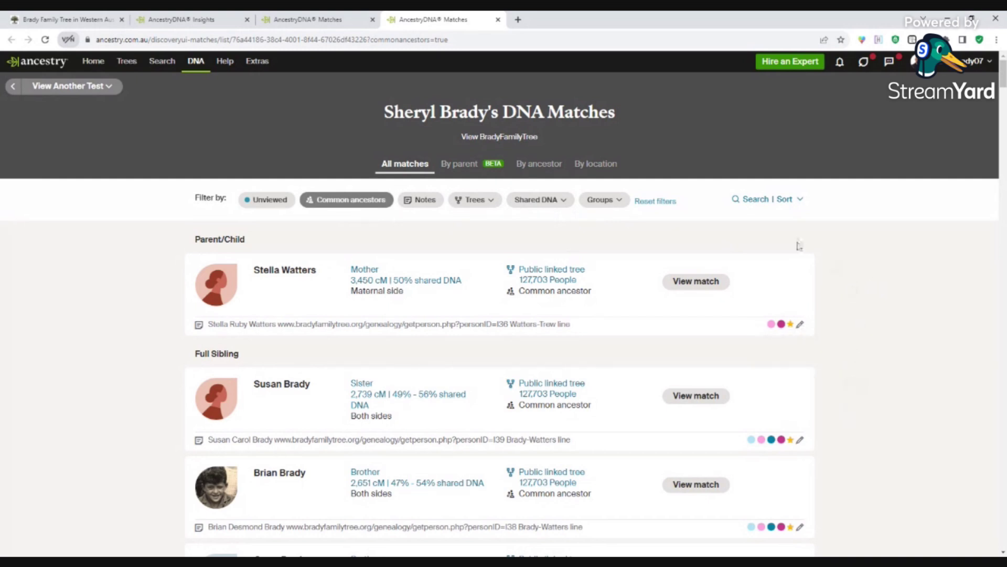
{"action": "left_click", "coordinate": [655, 202]}
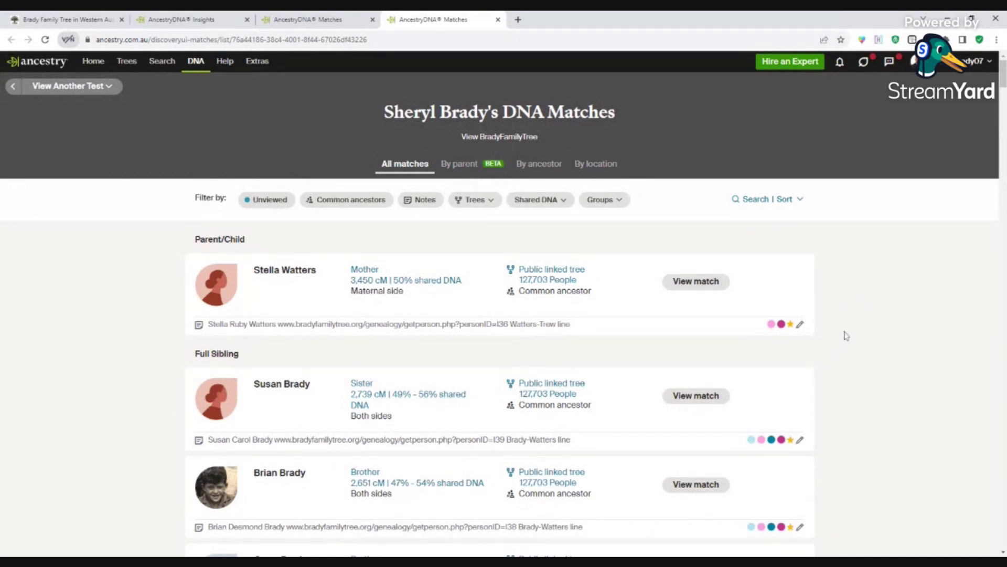
{"action": "key", "text": "ctrl+1"}
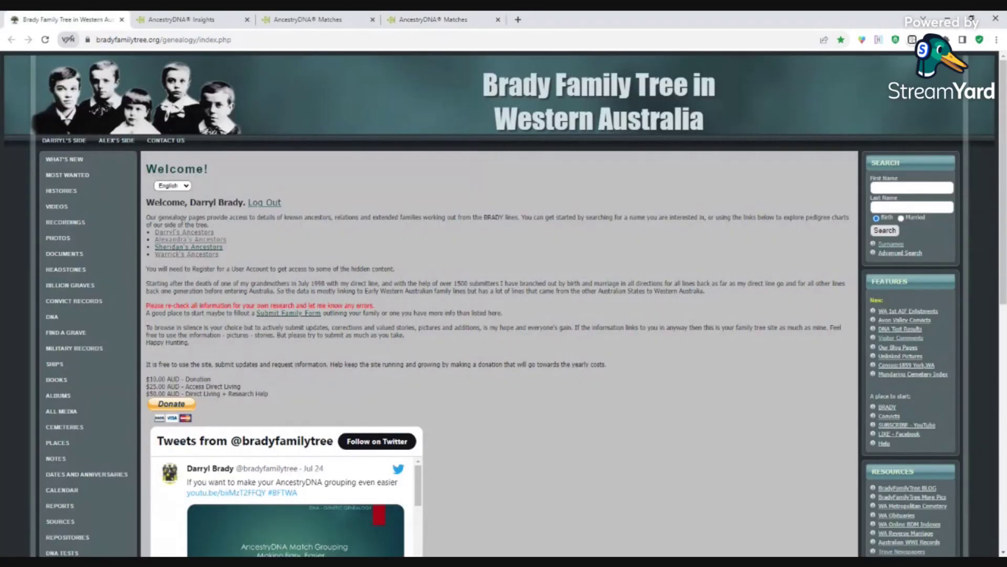